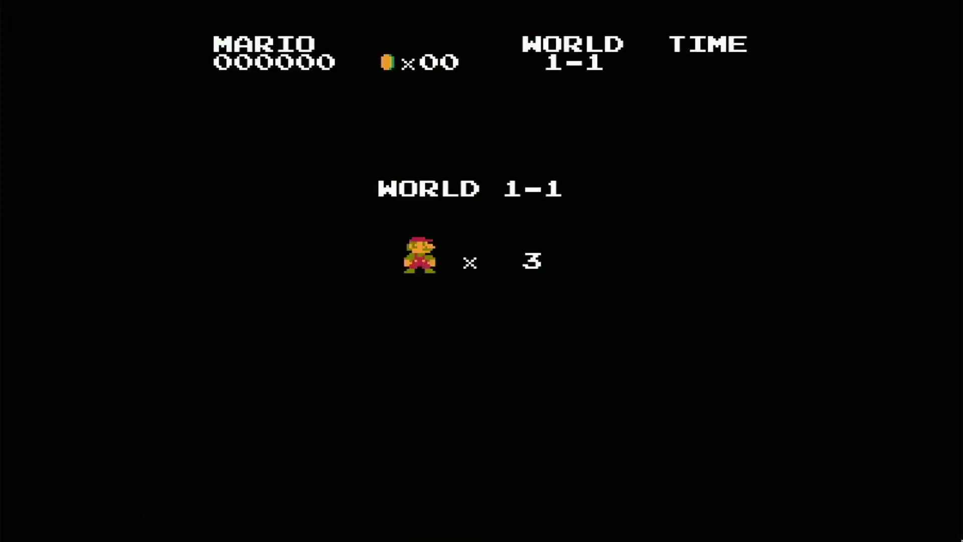
- Run right through World 1-1, hitting question blocks until a mushroom makes Mario big
key("Right")
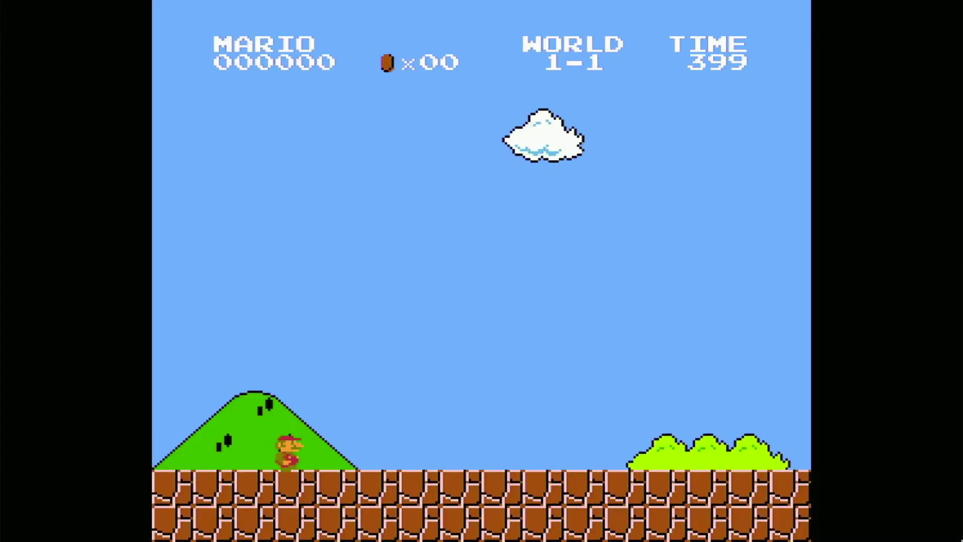
key("x")
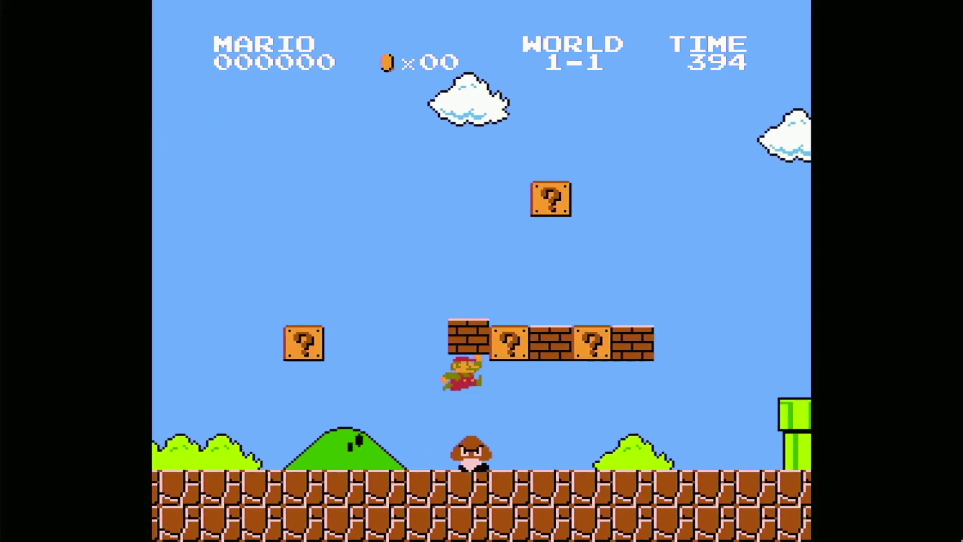
key("x")
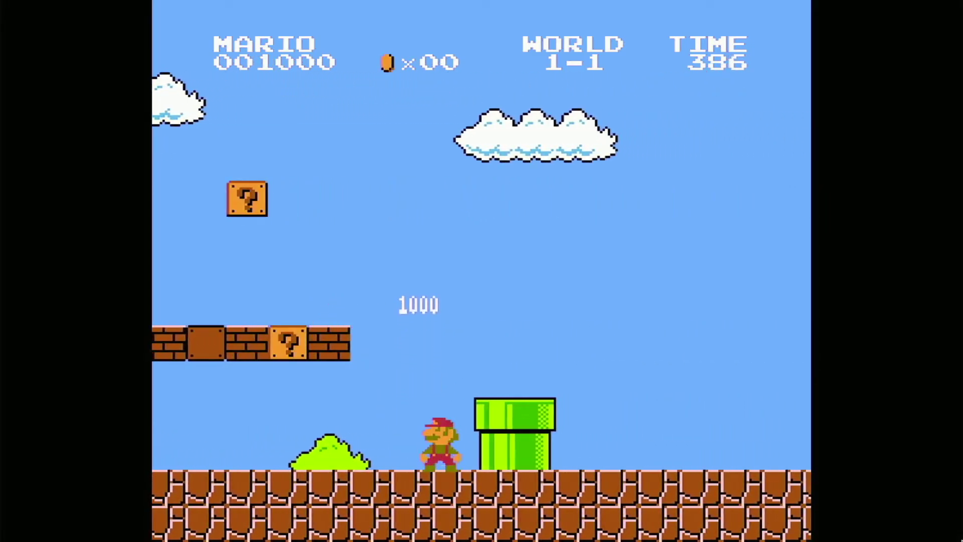
key("x")
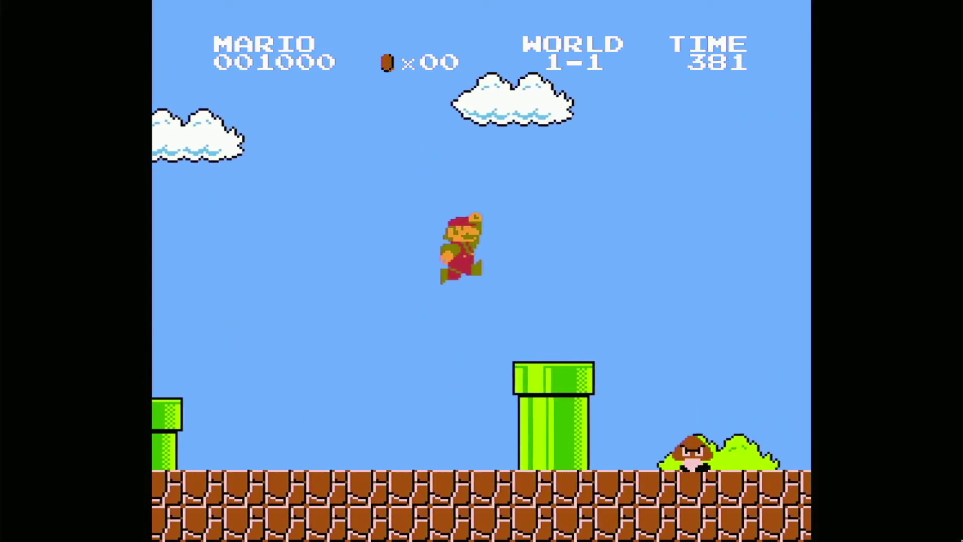
key("x")
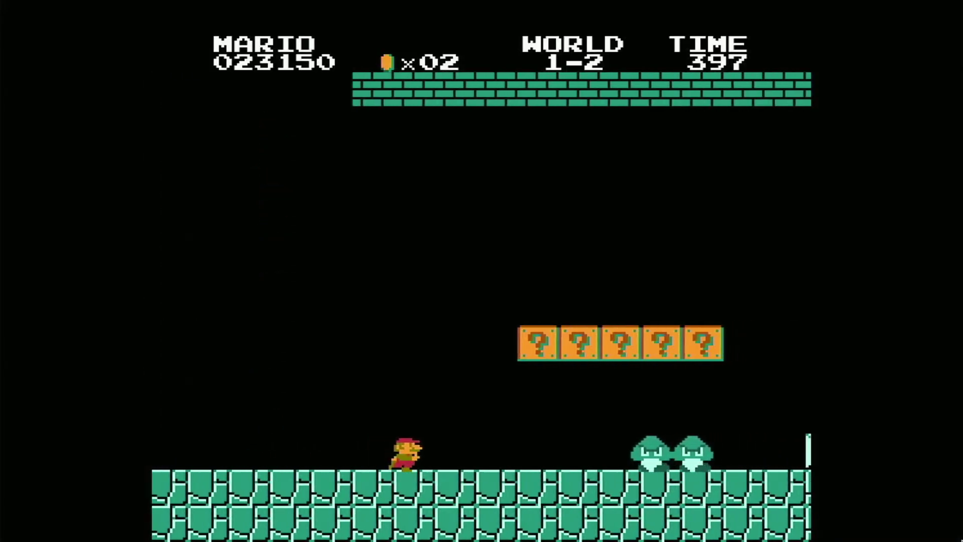
key("x")
key("Left")
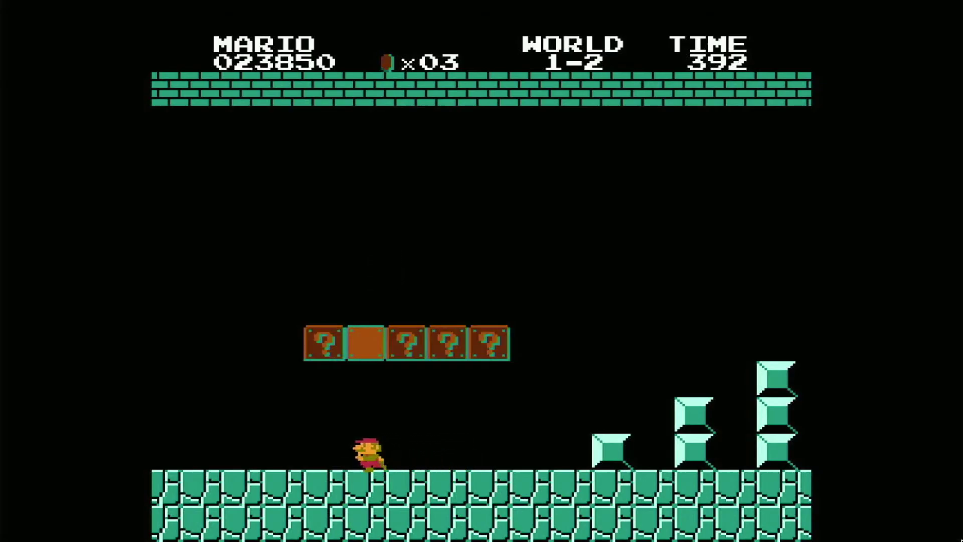
key("x")
- Jump onto the block row, break ceiling bricks, stomp the Koopas and collect the coins
key("x")
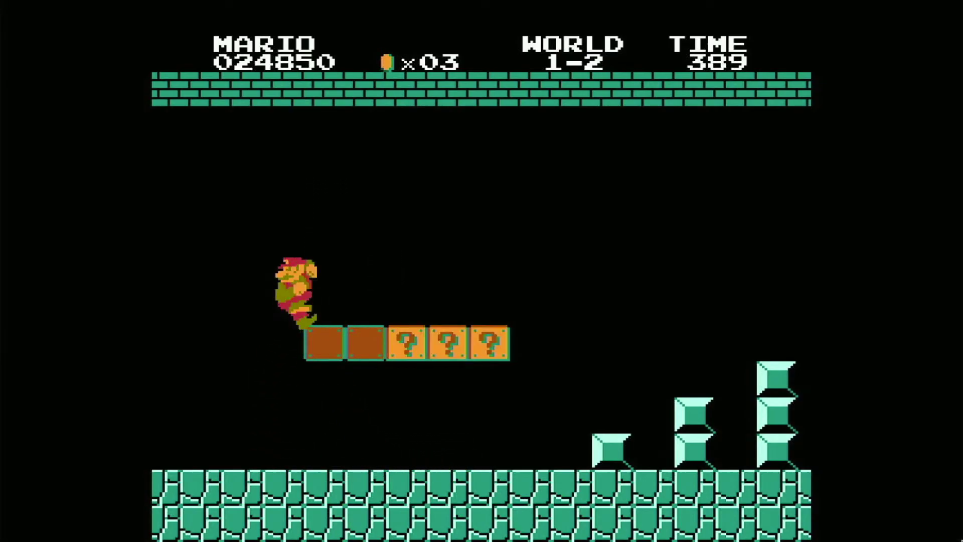
key("Right")
key("x")
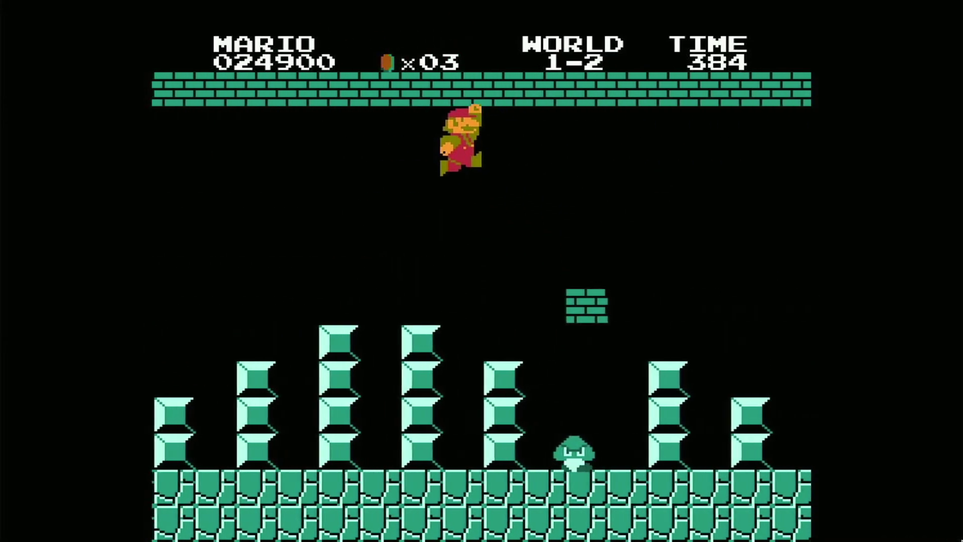
key("x")
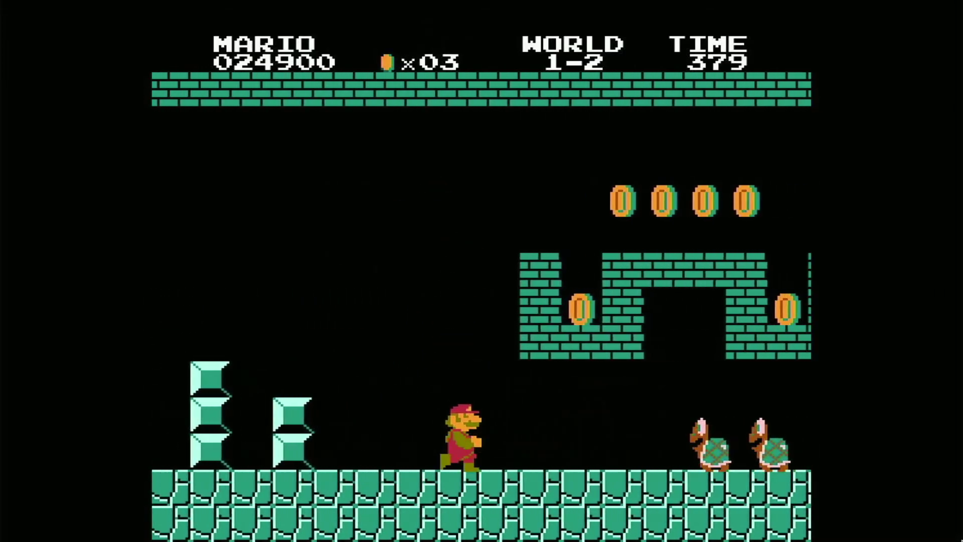
key("x")
key("Left")
key("x")
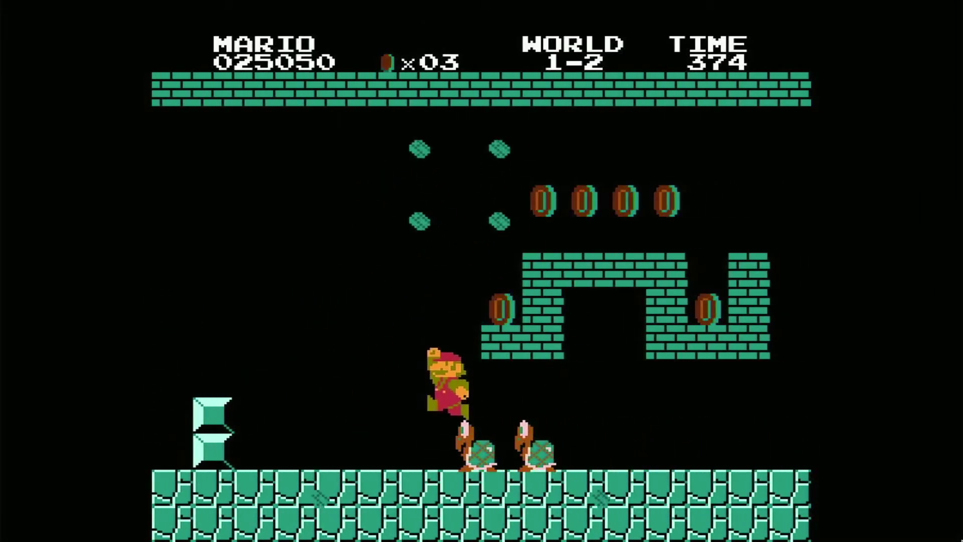
key("Right")
key("x")
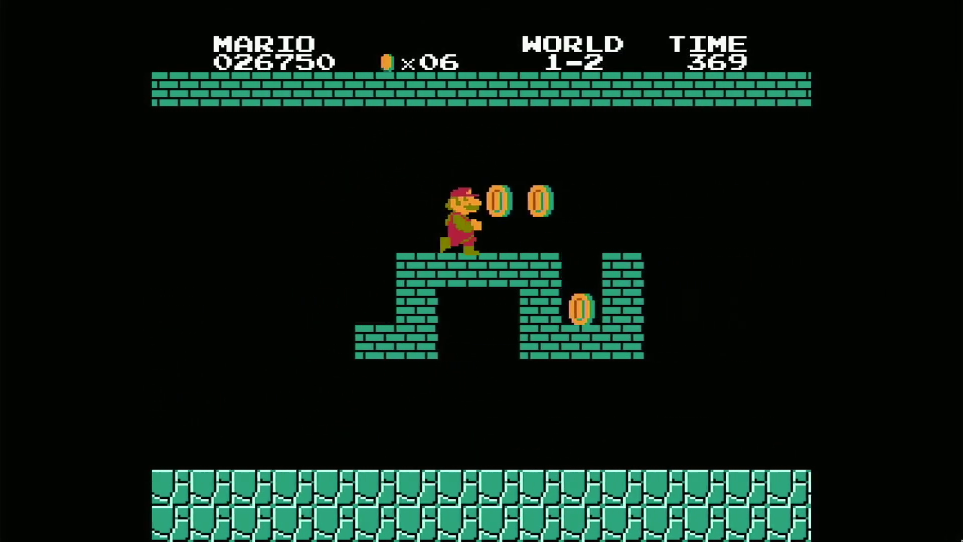
key("x")
key("Left")
- Break more ceiling bricks and climb up onto the ceiling
key("x")
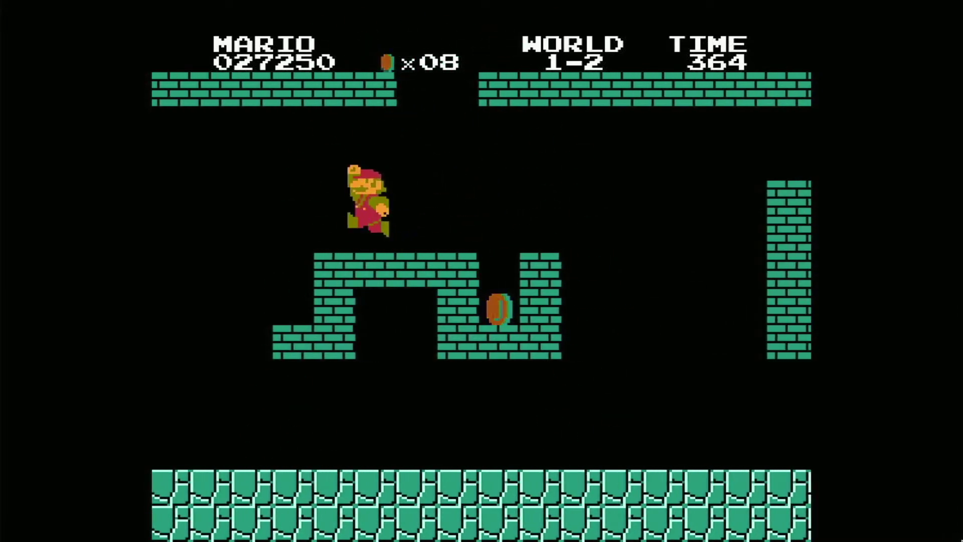
key("Right")
key("x")
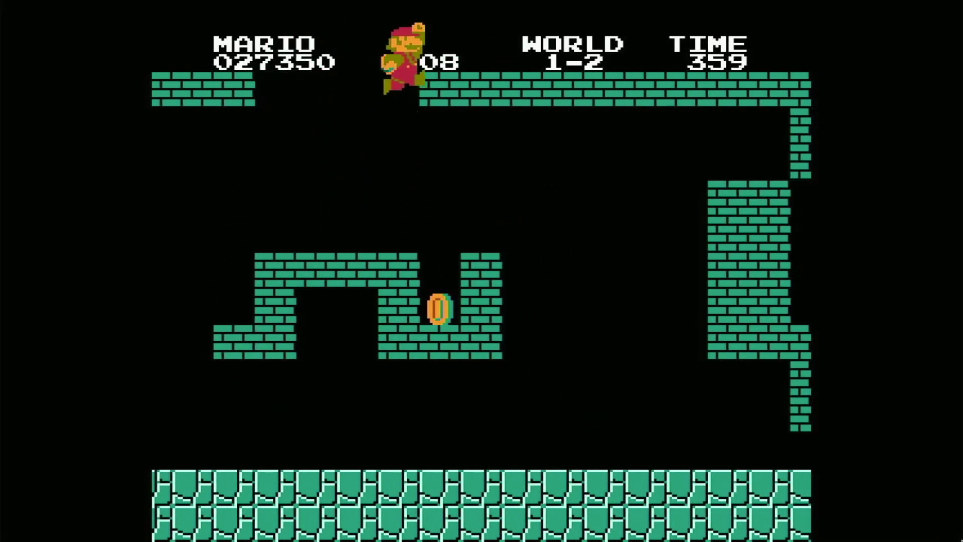
key("Left")
key("x")
key("Right")
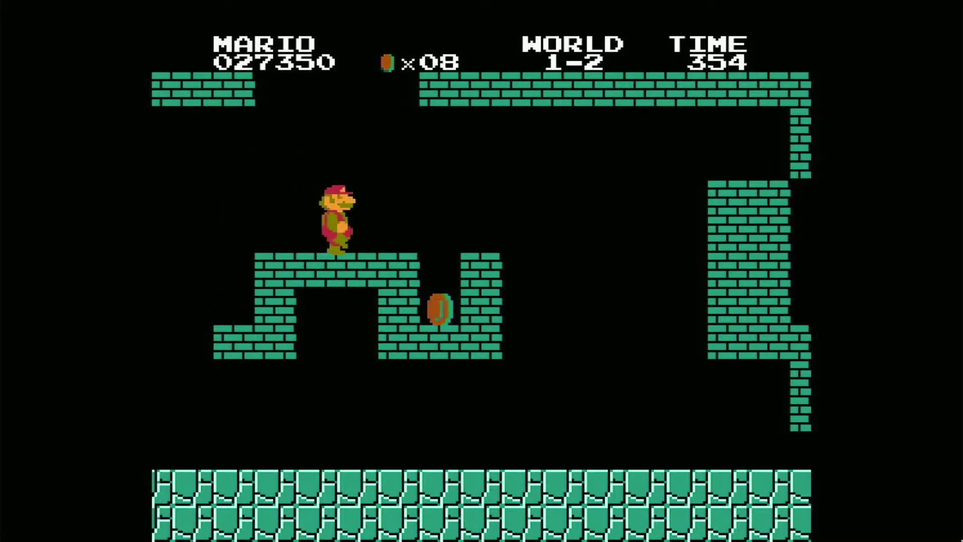
key("x")
- Run right along the ceiling past the exit pipe into the Warp Zone
key("Right")
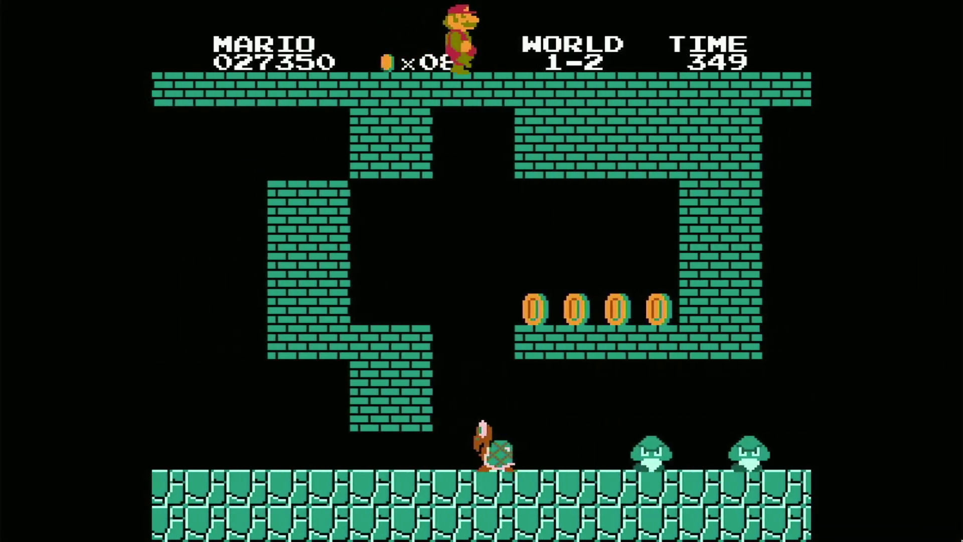
key("Right")
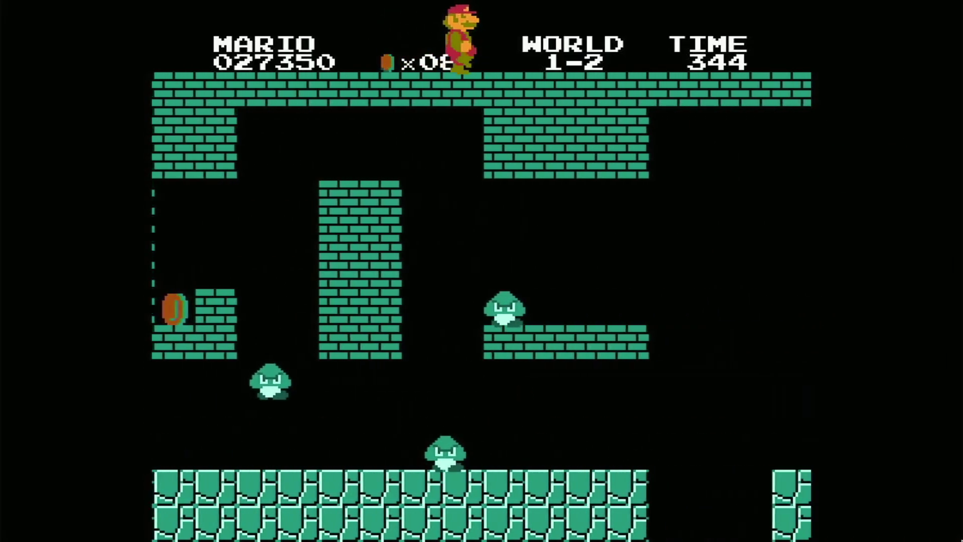
key("Right")
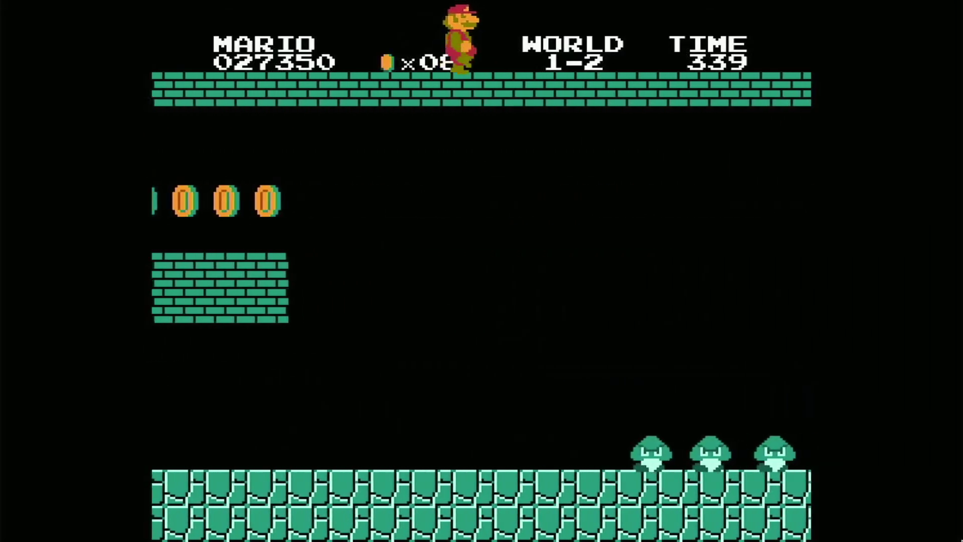
key("Right")
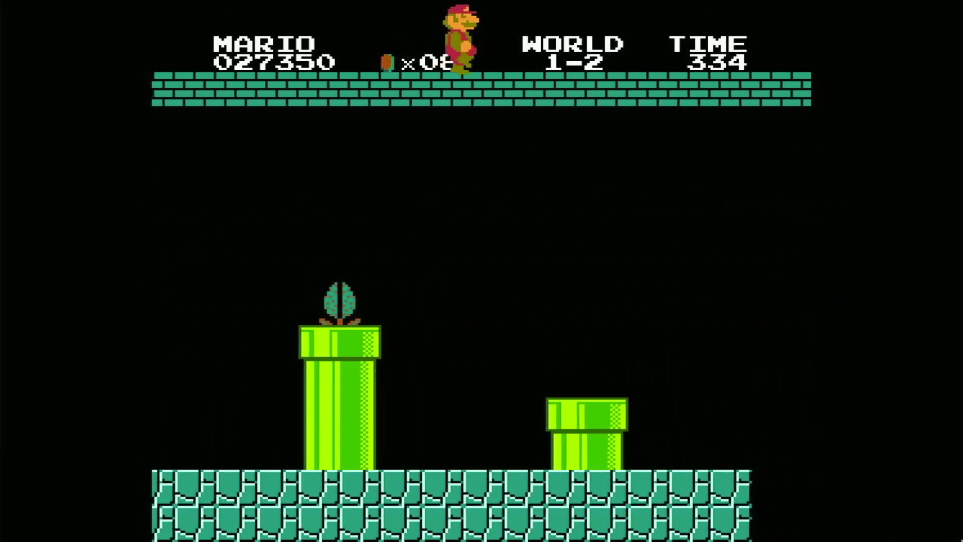
key("Right")
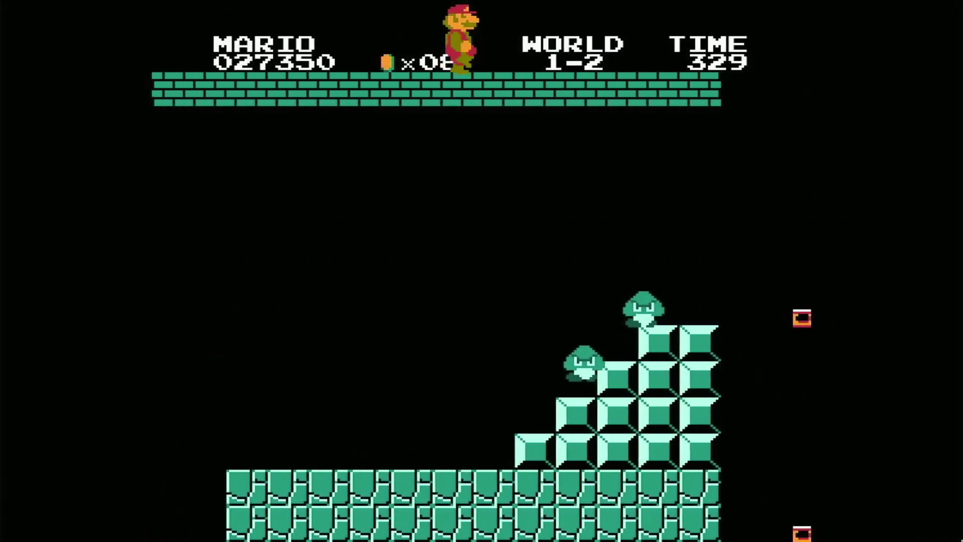
key("Right")
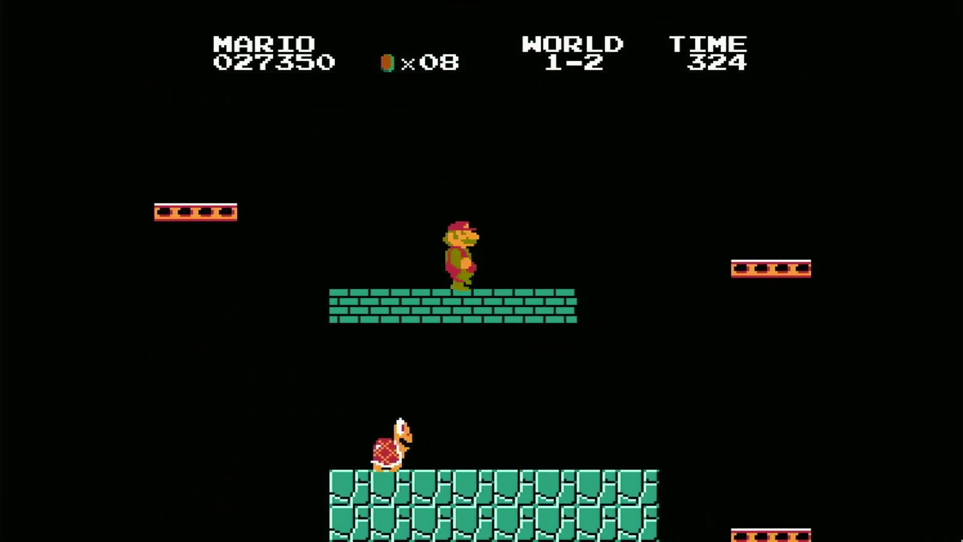
key("Right")
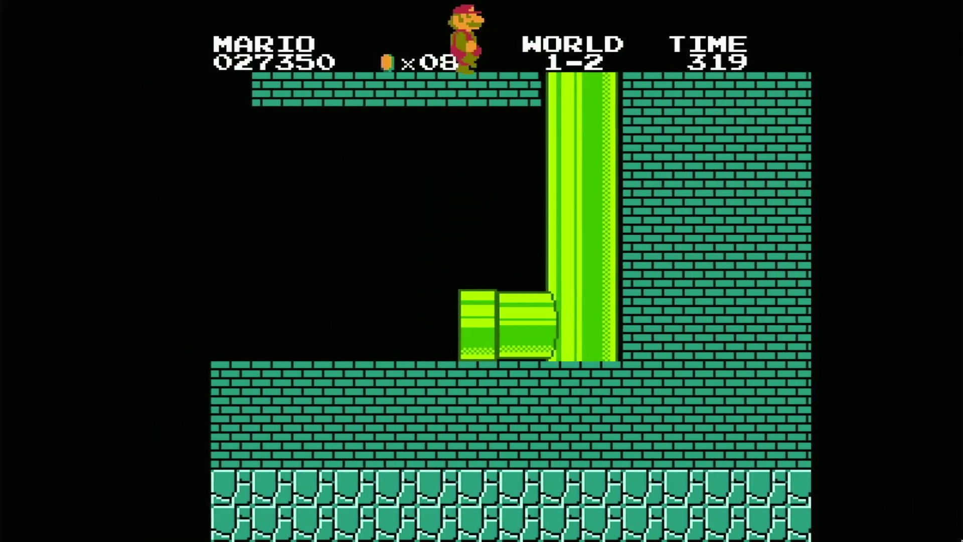
key("Right")
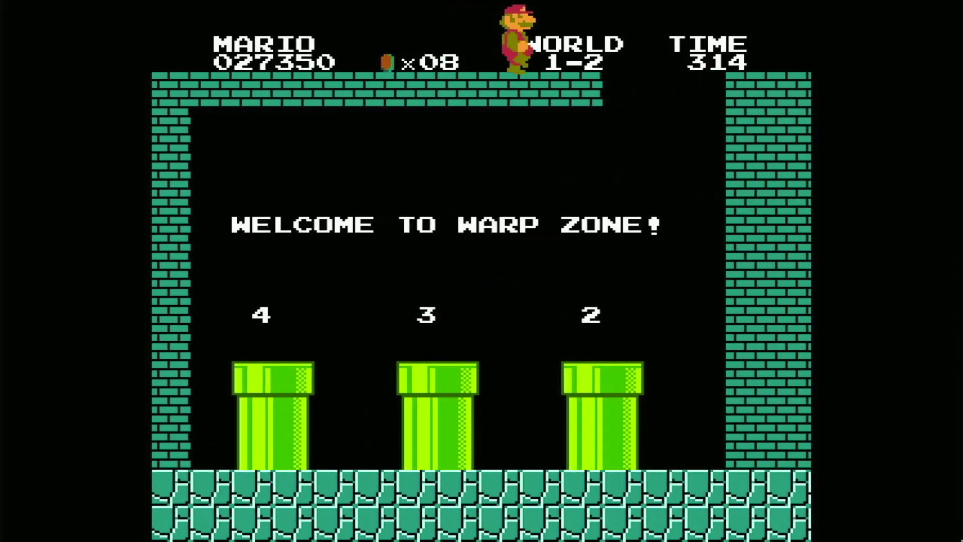
- Jump over to pipe 4 and go down it to warp toward World 4-1
key("Left")
key("Left")
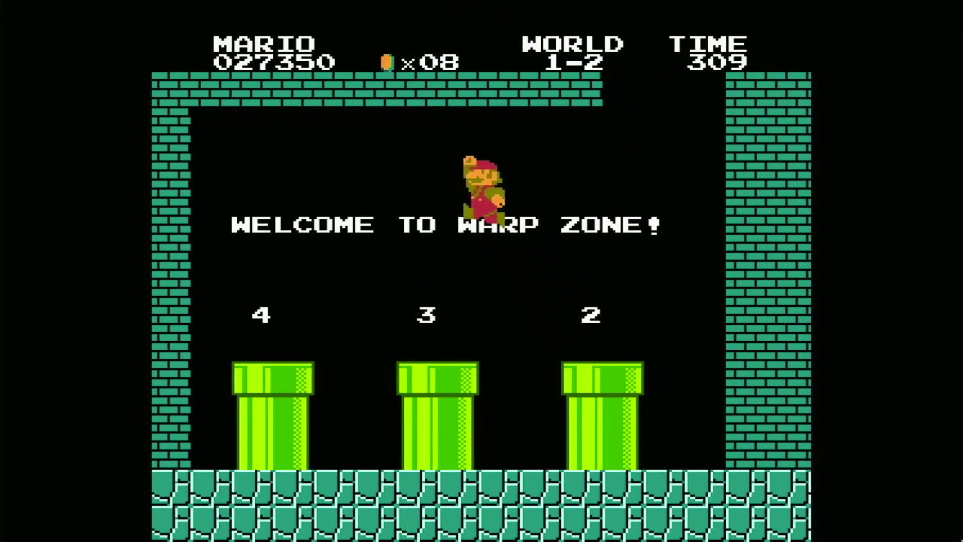
key("z")
key("Down")
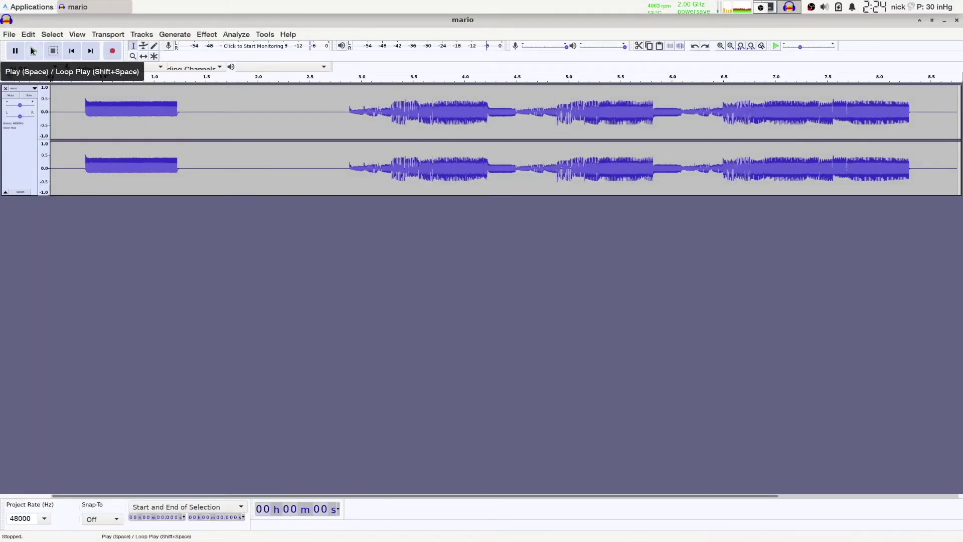
- Preview the recording, then slow its first 1.537 seconds to quarter speed with multiplier 0.25
left_click(31, 51)
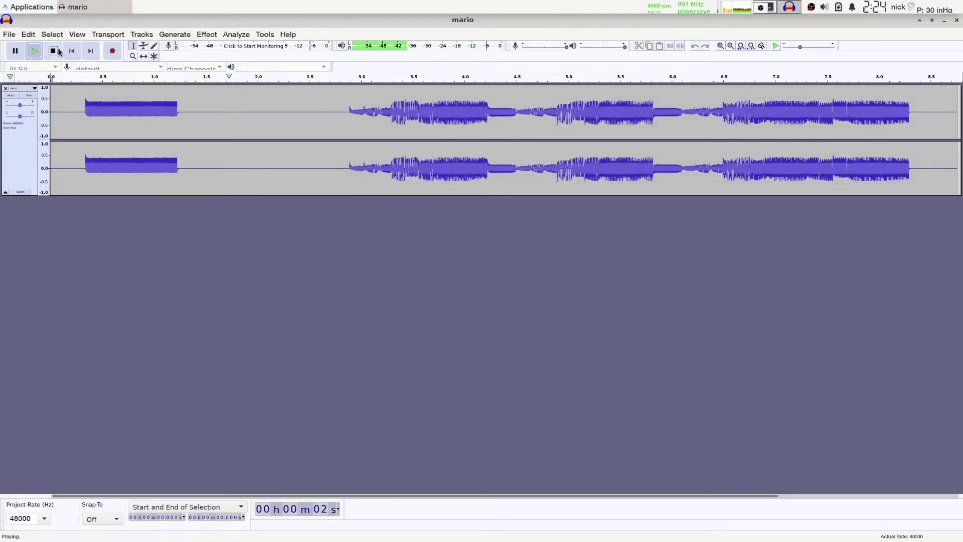
left_click(53, 50)
left_click_drag(209, 116, 51, 117)
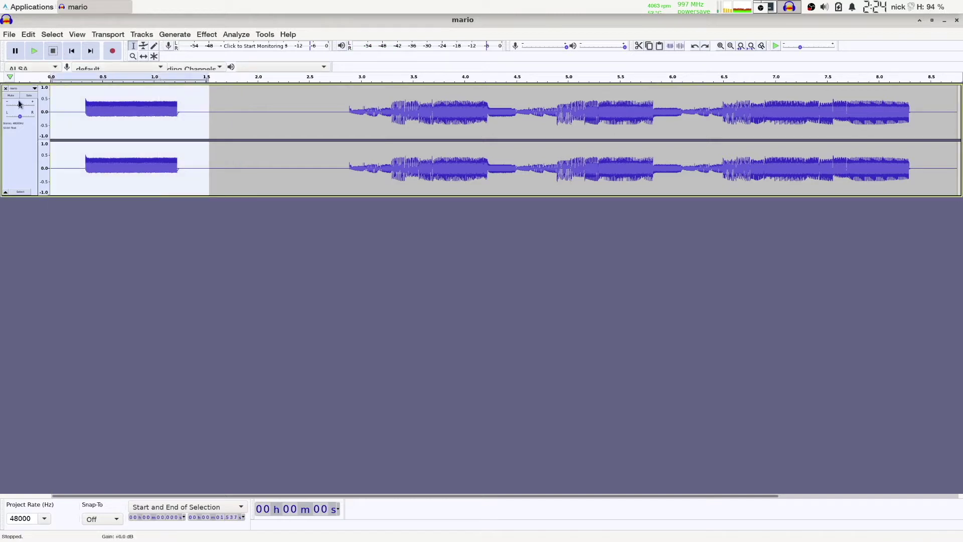
left_click(219, 35)
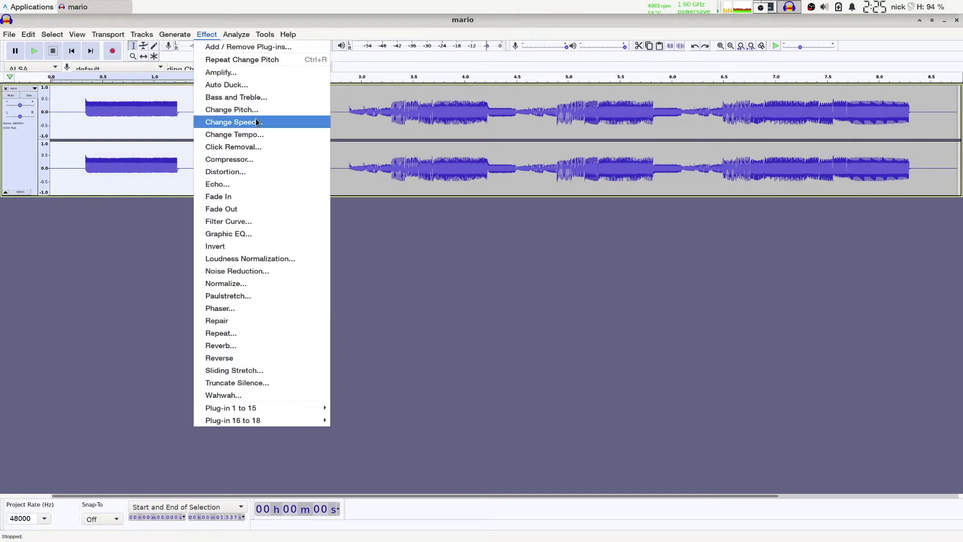
left_click(232, 122)
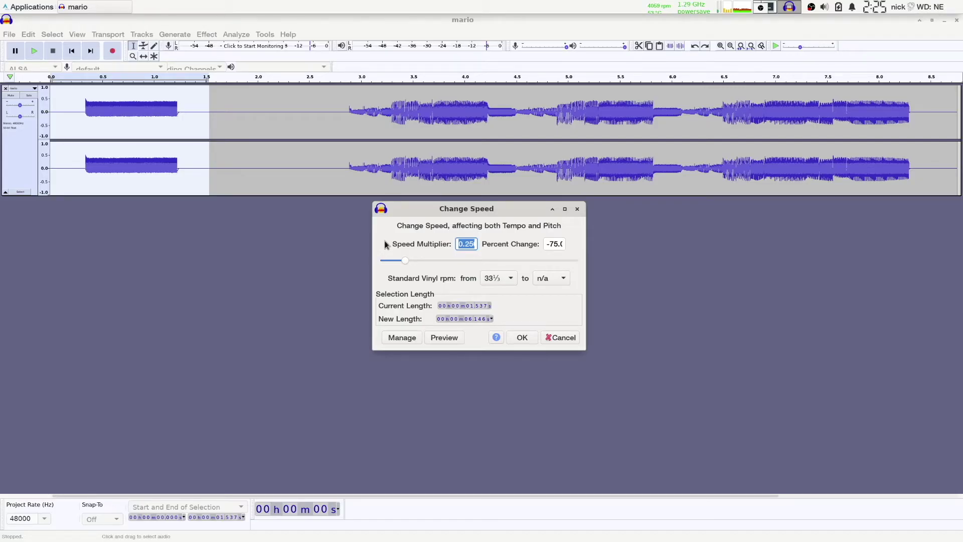
left_click(522, 337)
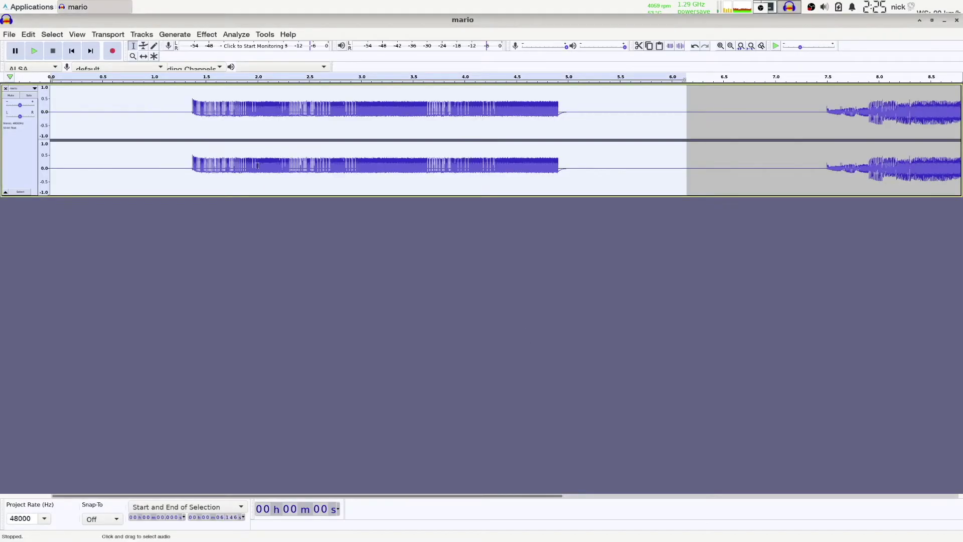
- Play back the slowed 6.1-second sound, then select it from about 1.0 to 5.3 s
left_click(174, 109)
left_click(33, 50)
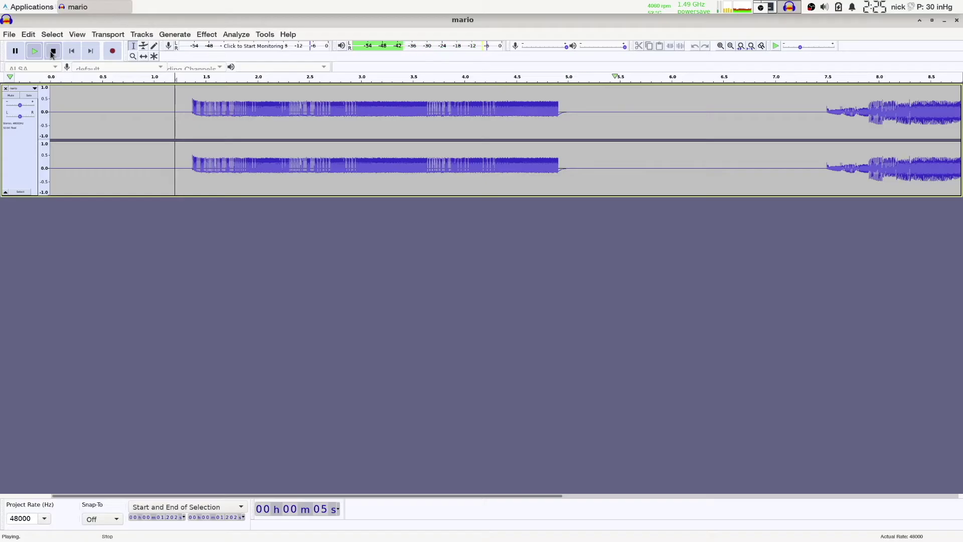
left_click(52, 51)
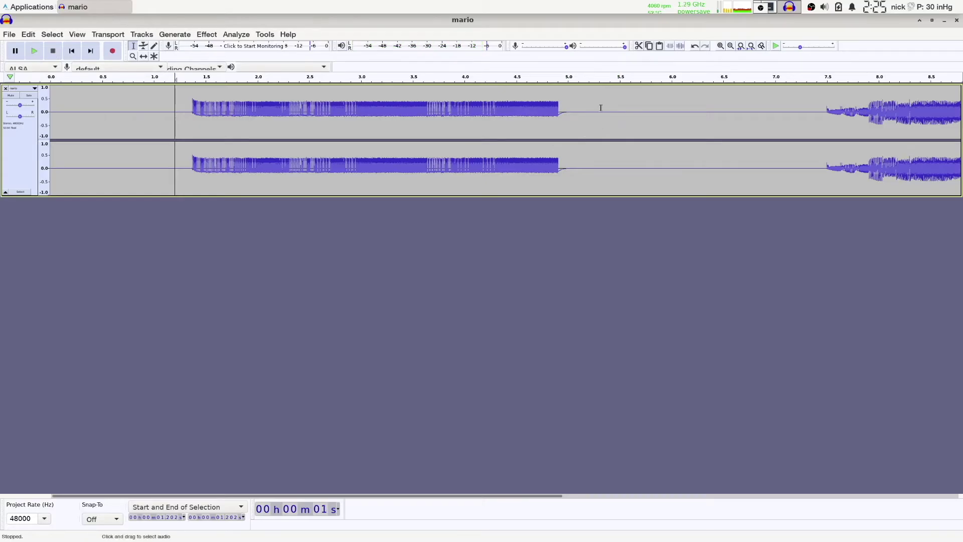
left_click_drag(601, 108, 153, 103)
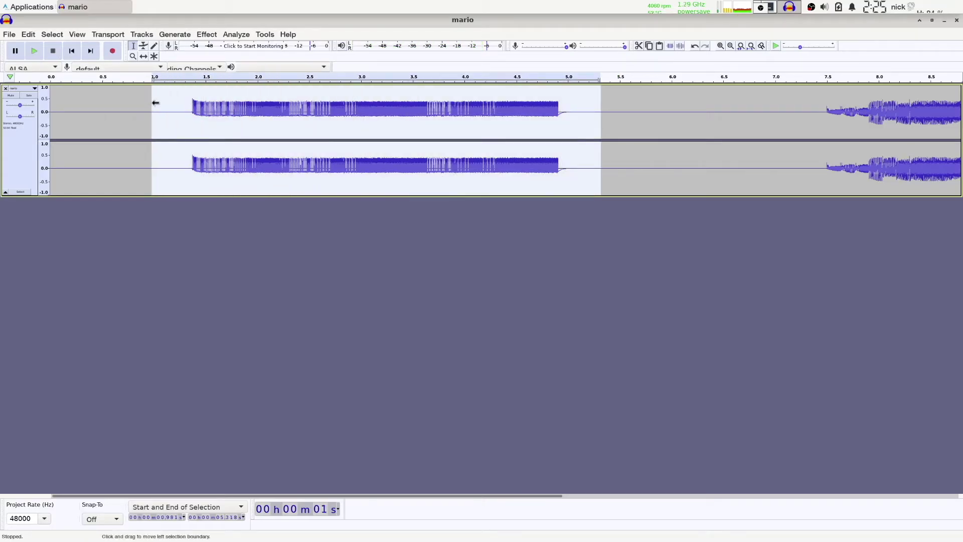
- Raise the selected sound 24 semitones (D8 to D10) keeping tempo, and play it from about 1.13 s
left_click(207, 34)
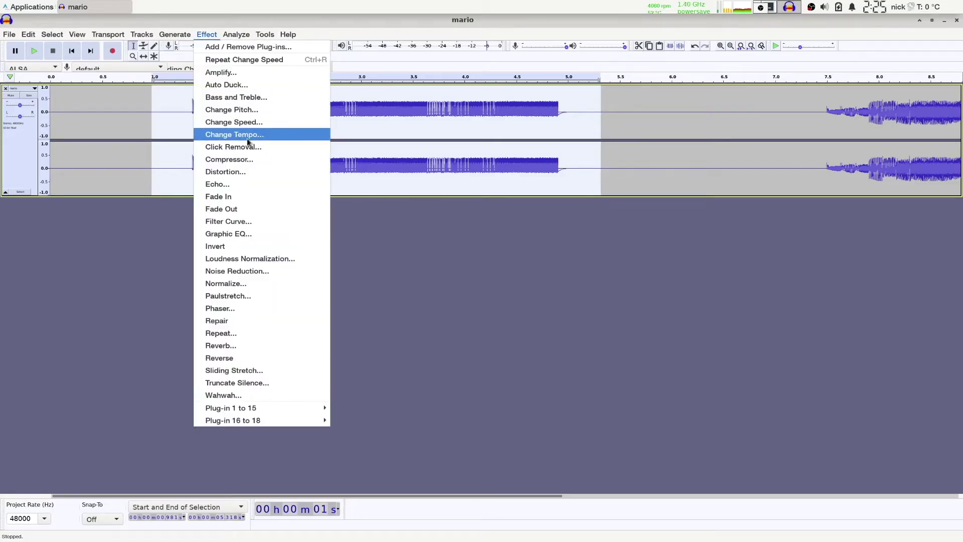
left_click(235, 110)
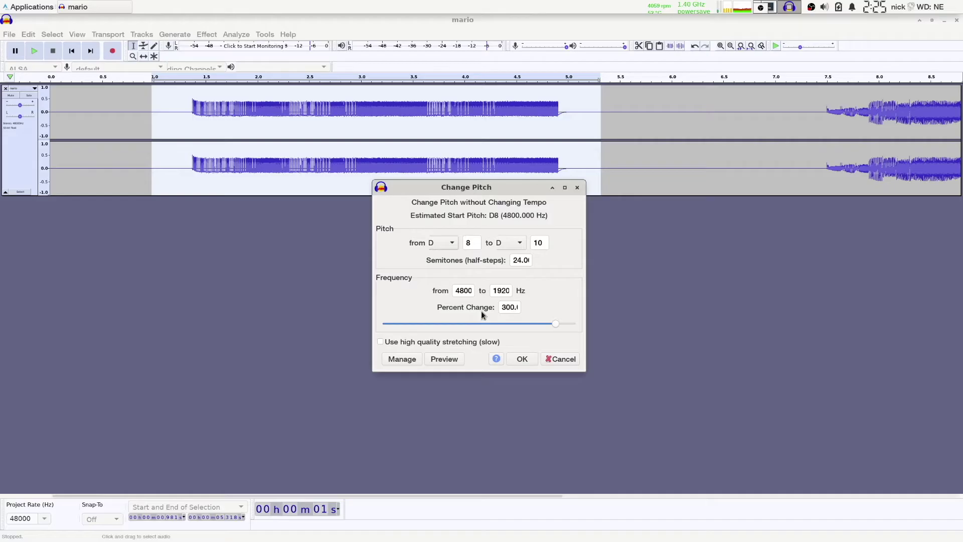
left_click(522, 359)
left_click(168, 120)
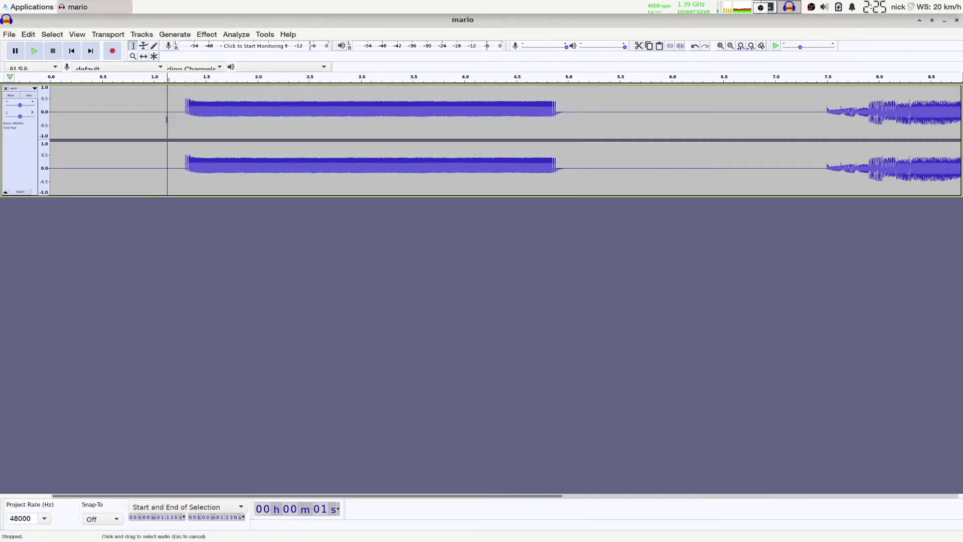
left_click(31, 54)
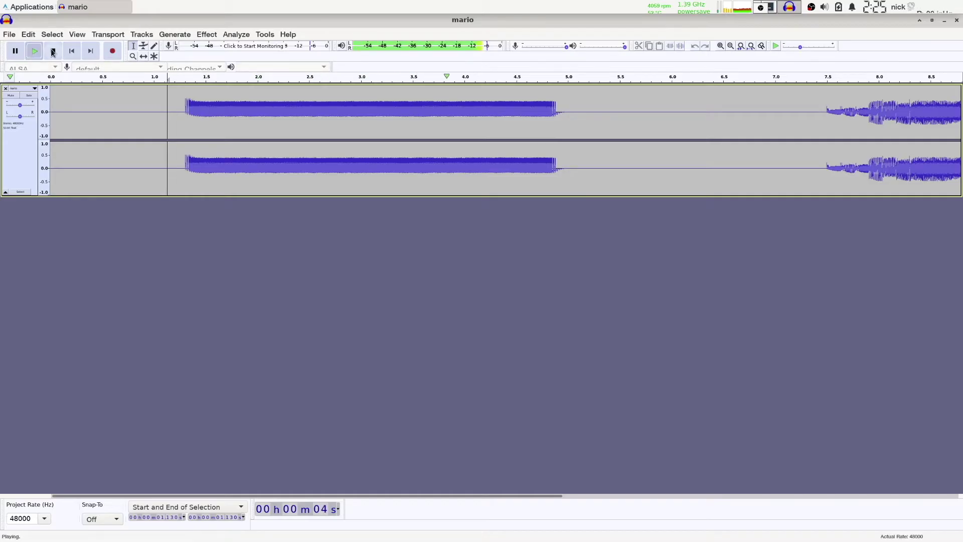
left_click(53, 50)
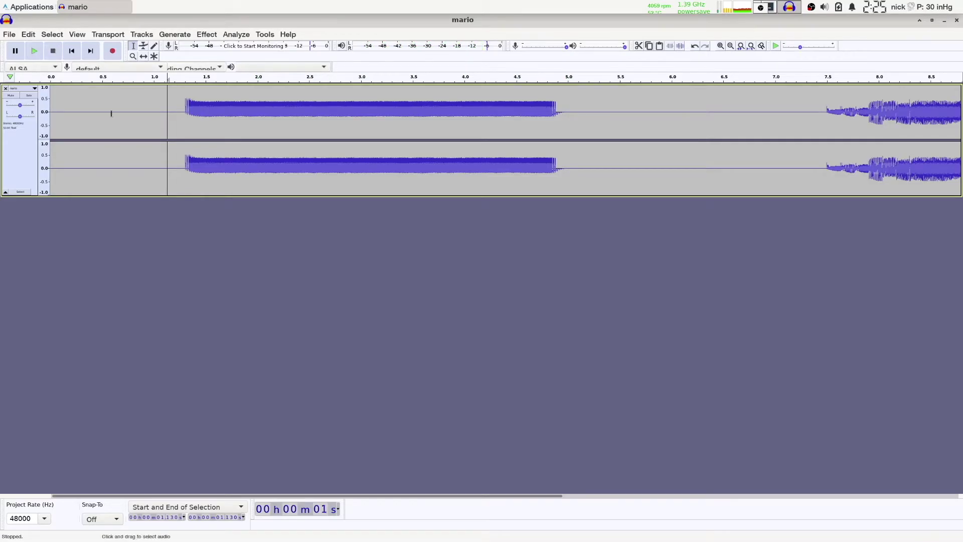
left_click(159, 120)
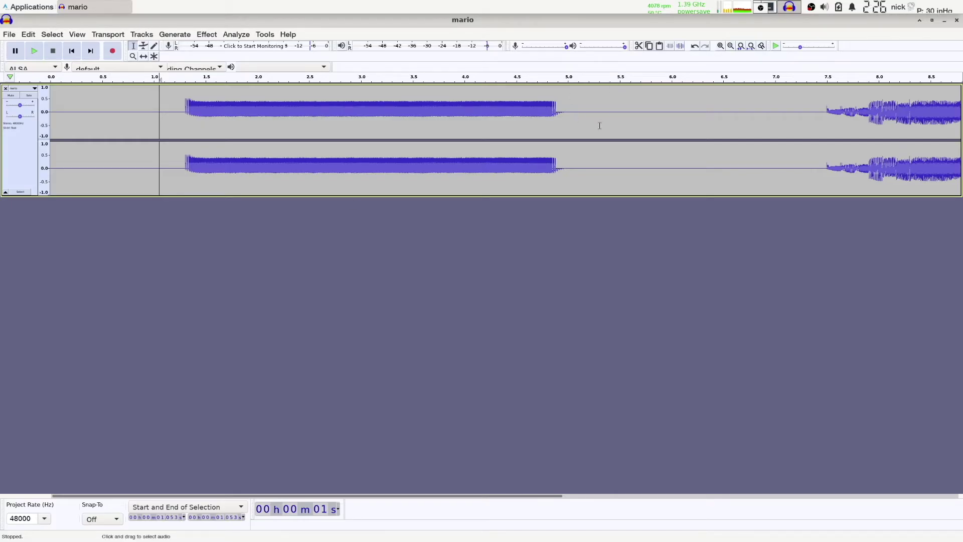
left_click_drag(599, 125, 794, 148)
- Delete the silent gap from 5.3 to 7.19 s and play both sounds from about 0.9 s
key("Delete")
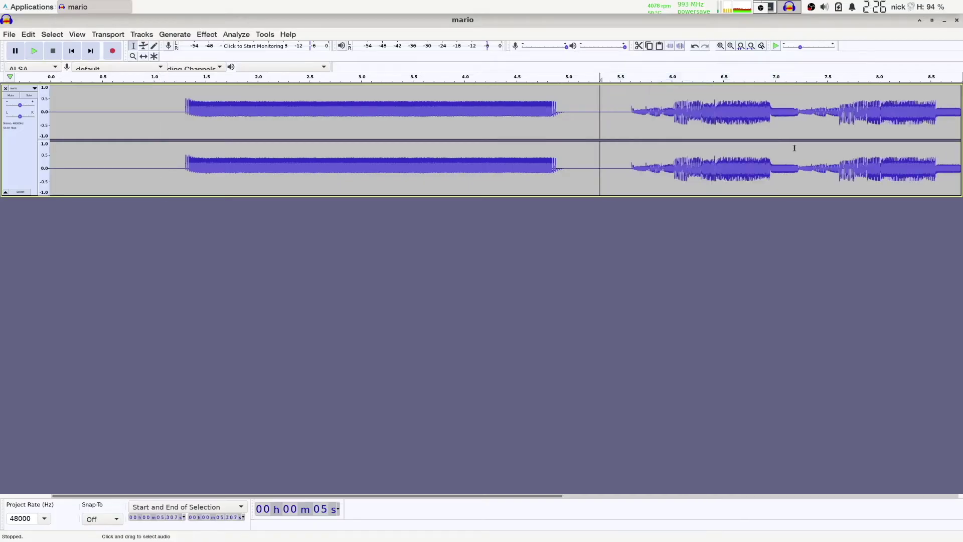
left_click(145, 104)
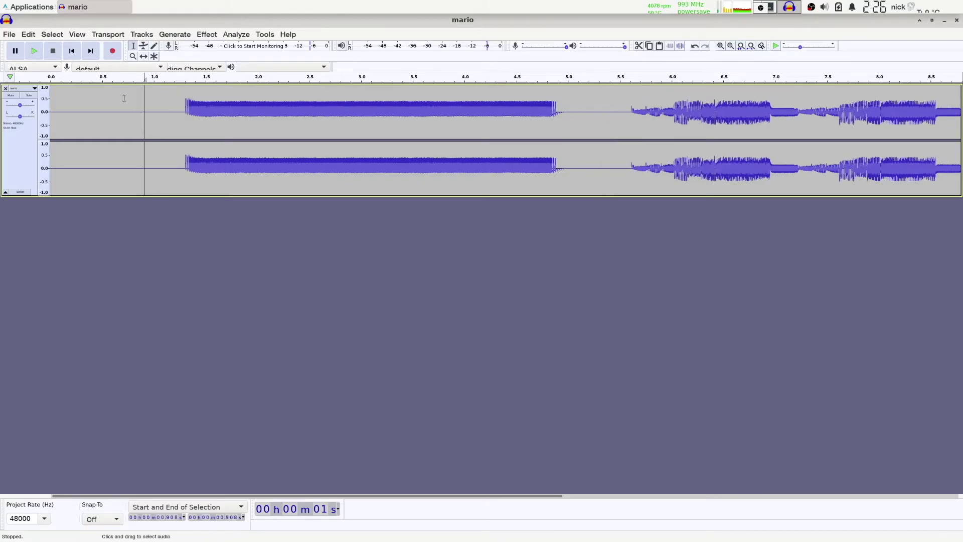
left_click(34, 51)
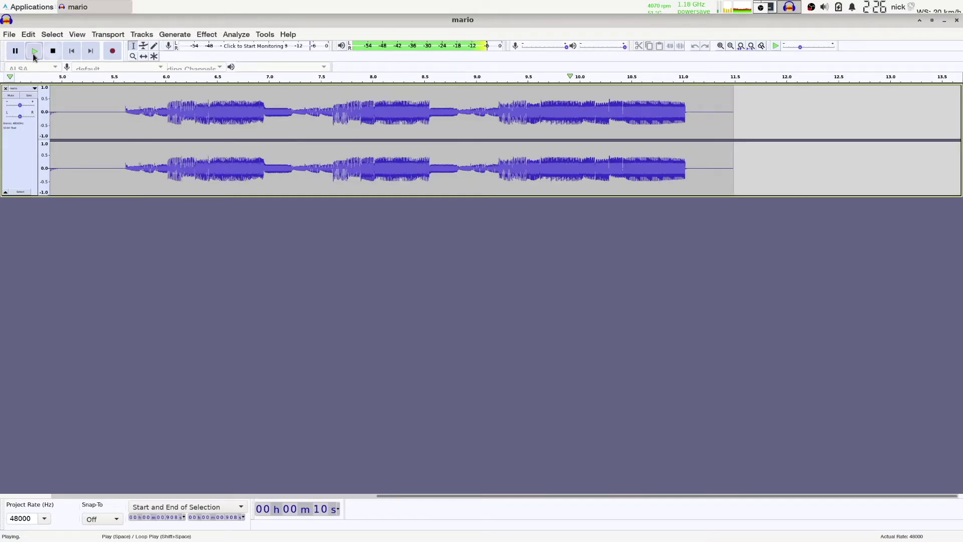
- Replay the pitch-shifted sound from about 1.14 s, then the second sound on its own
left_click(76, 53)
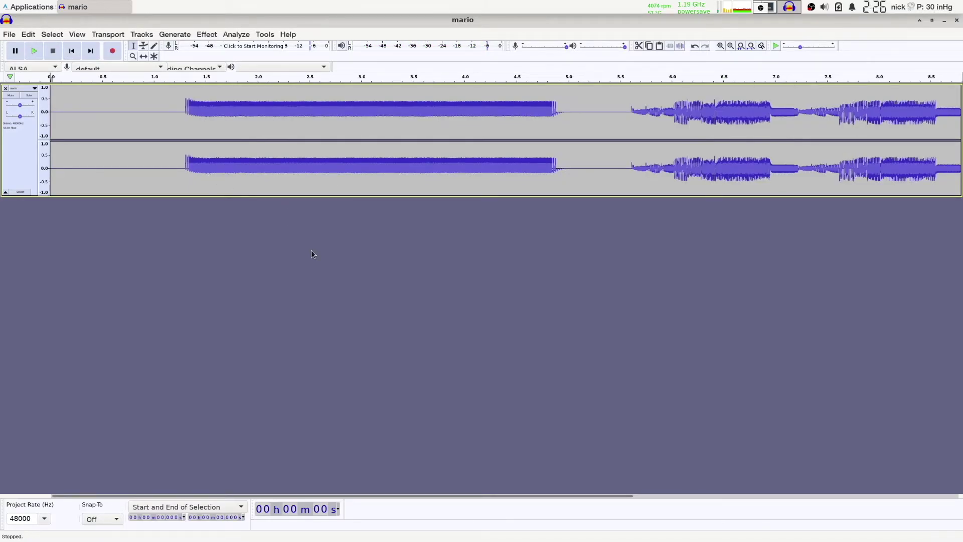
left_click(153, 116)
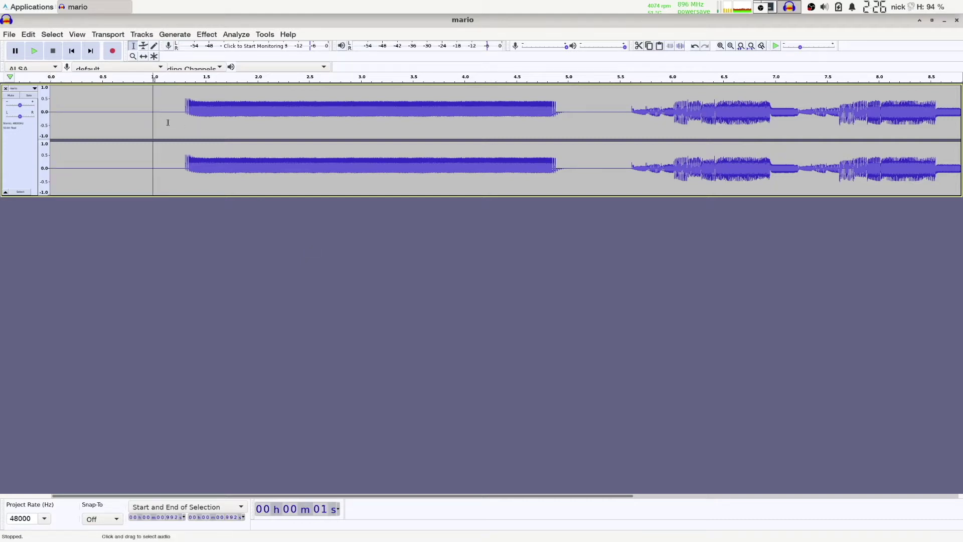
left_click(169, 122)
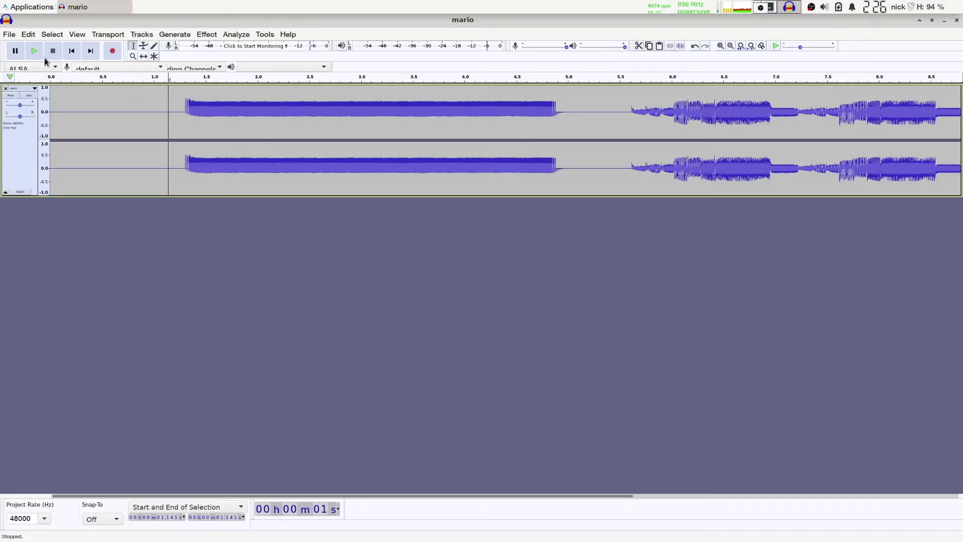
left_click(31, 50)
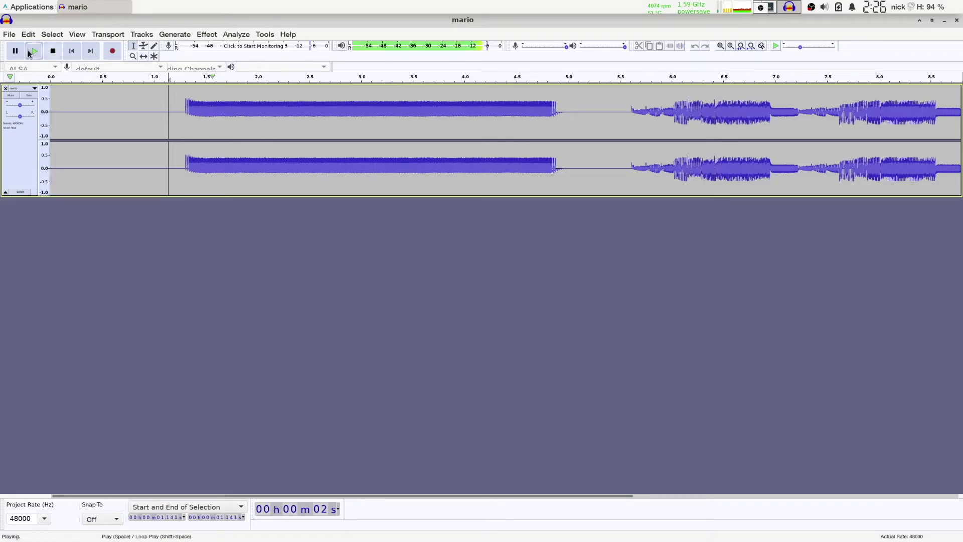
left_click(53, 50)
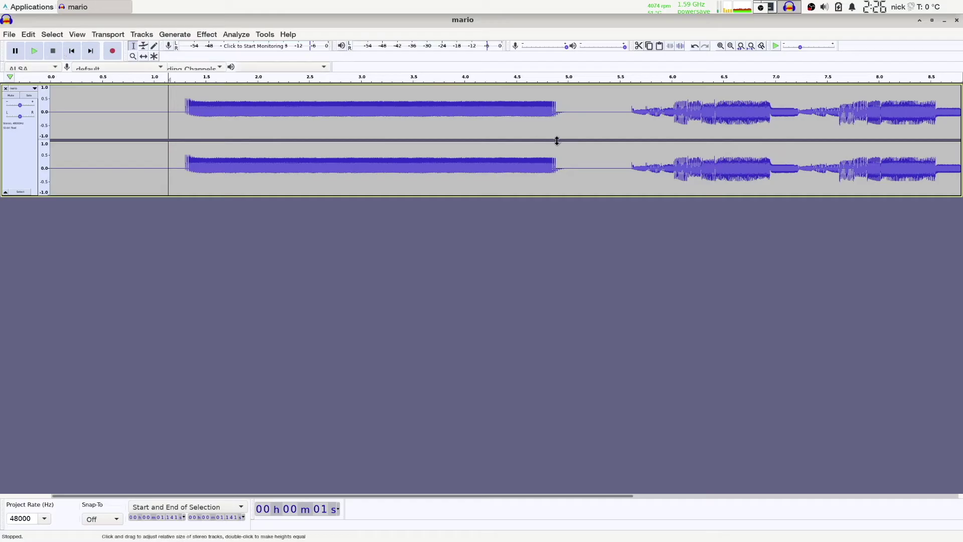
left_click(603, 104)
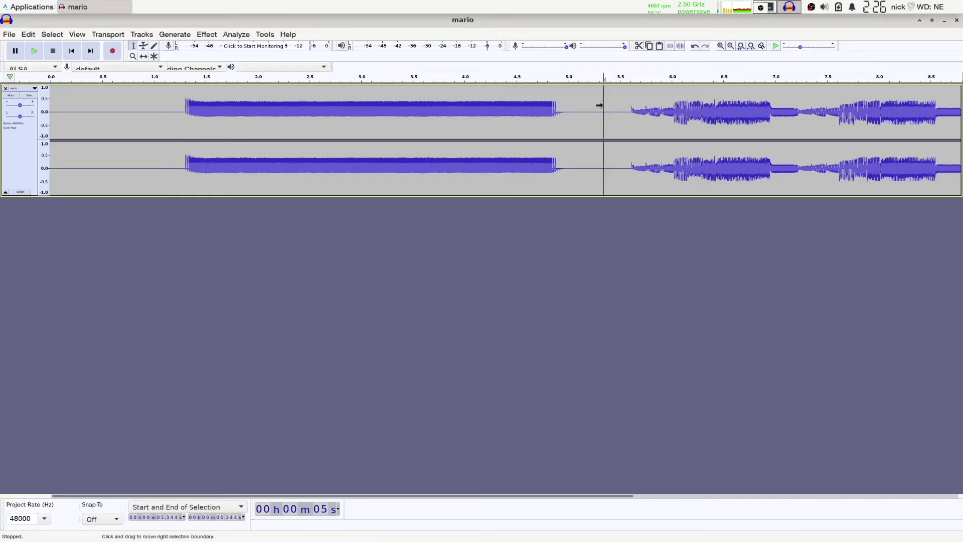
left_click(39, 57)
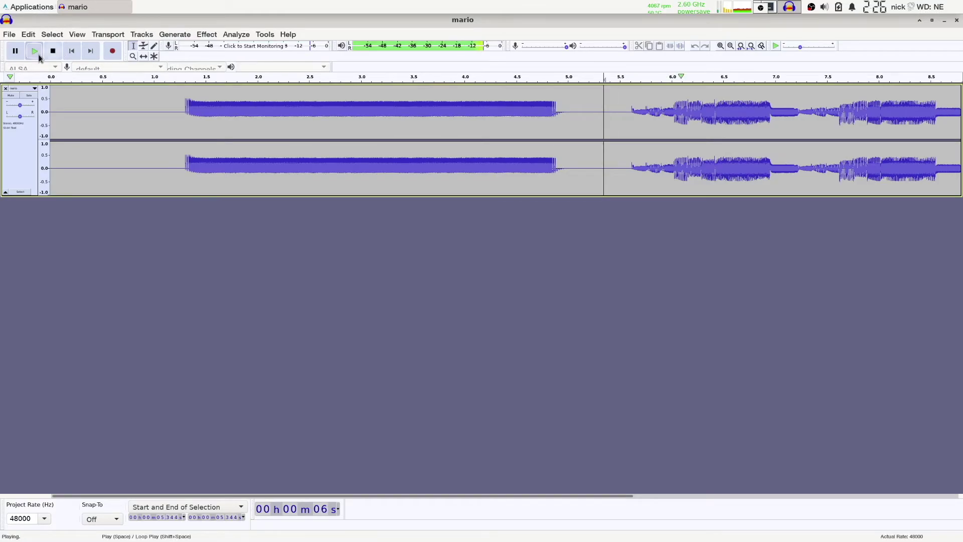
left_click(54, 54)
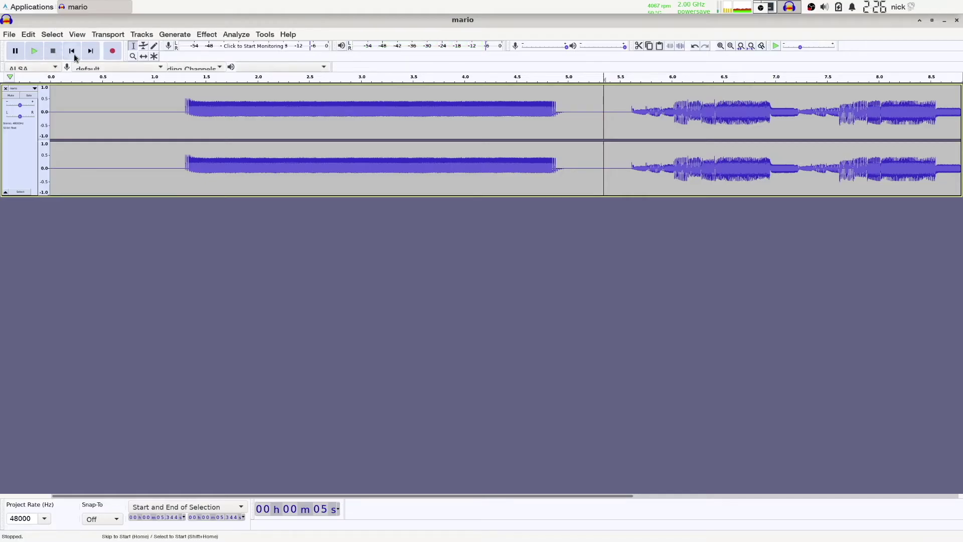
left_click(167, 117)
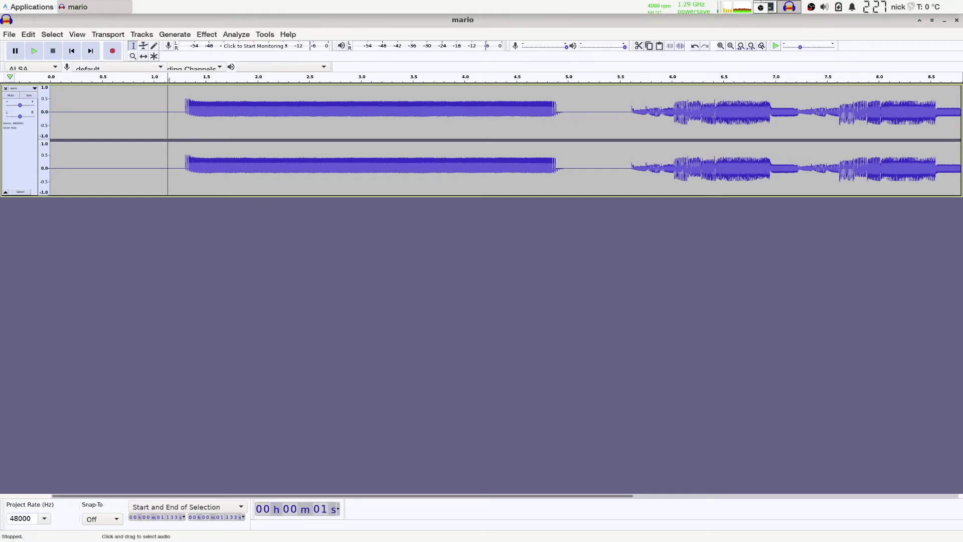
left_click(618, 119)
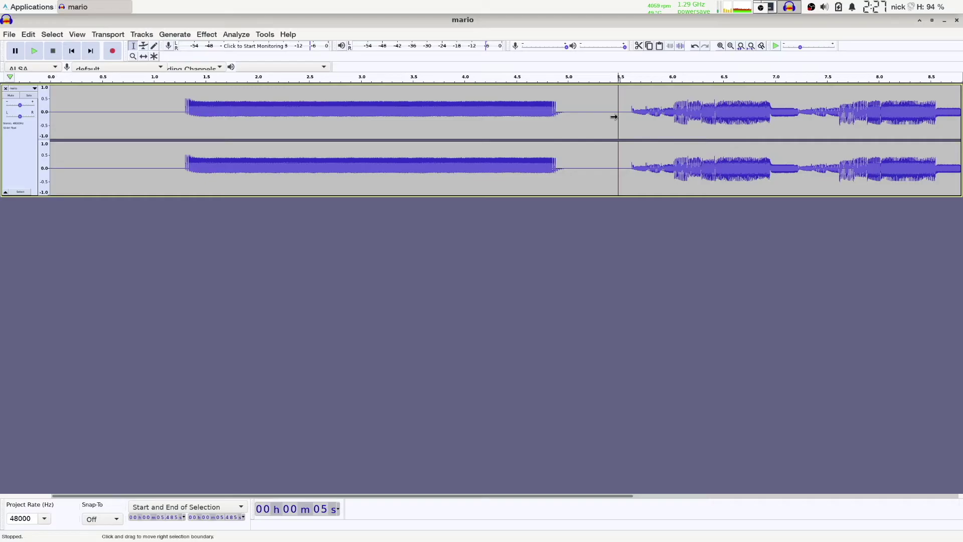
- Scroll the Audacity timeline right to inspect the edited clips
scroll(531, 275, "right", 5)
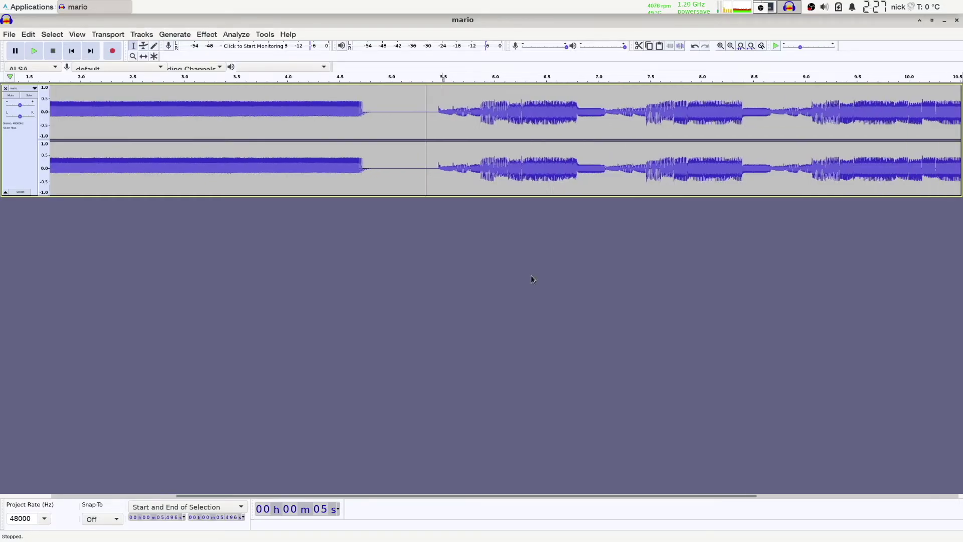
scroll(531, 275, "right", 6)
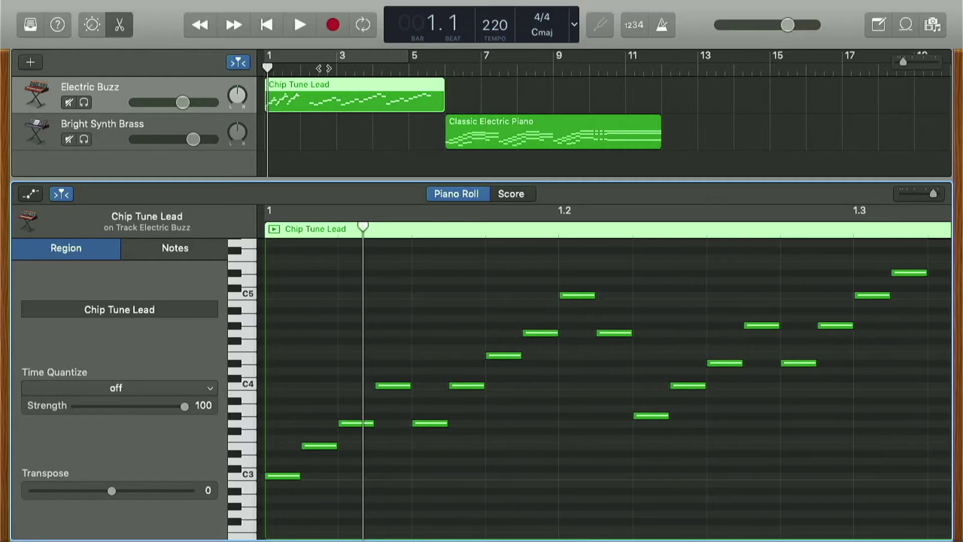
- Play the project, stop it, and show the Chip Tune Lead region's notes in the Piano Roll
left_click(299, 26)
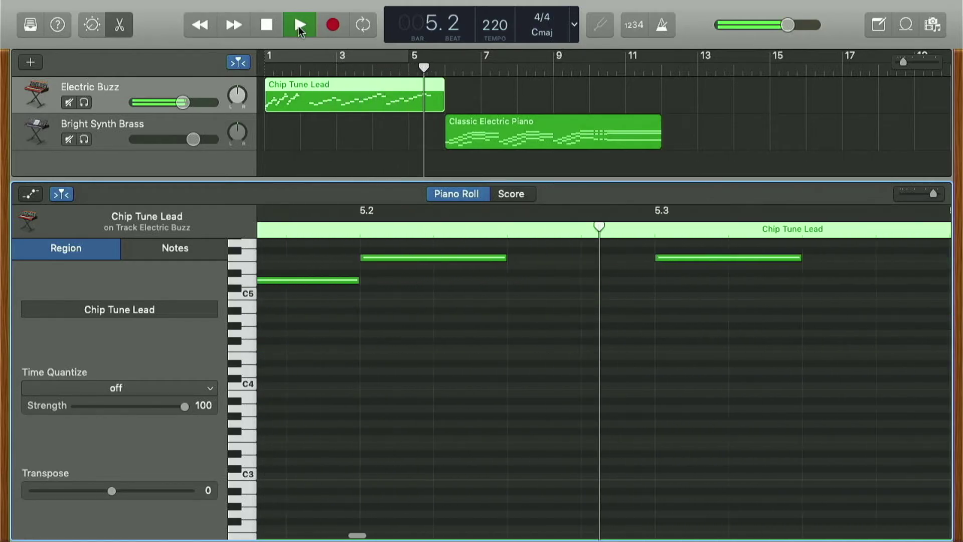
left_click(567, 128)
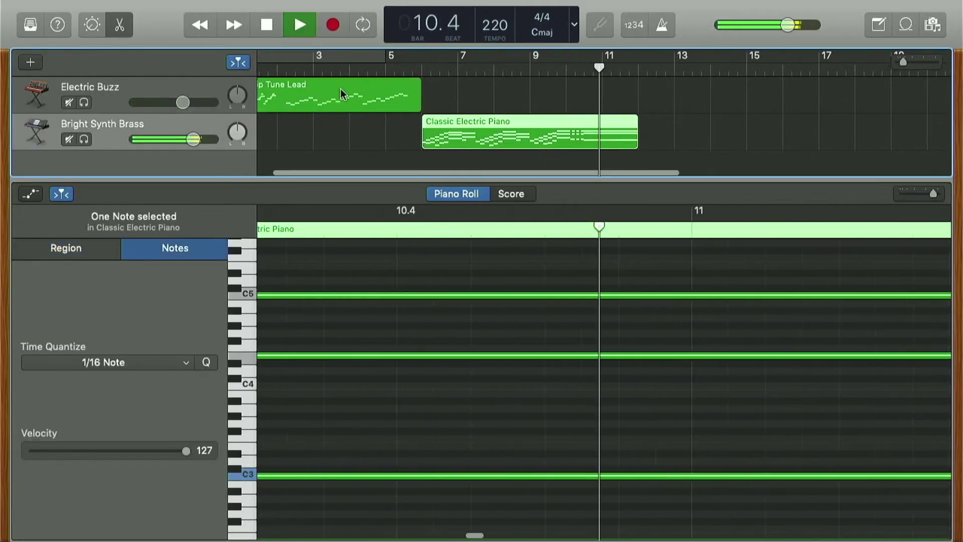
left_click(267, 24)
left_click(267, 24)
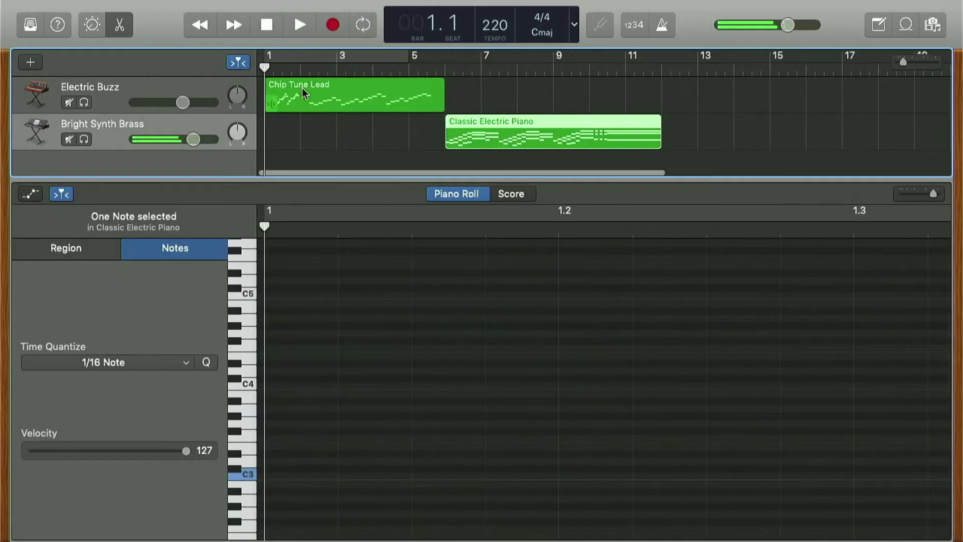
left_click(306, 97)
scroll(412, 365, "up", 1)
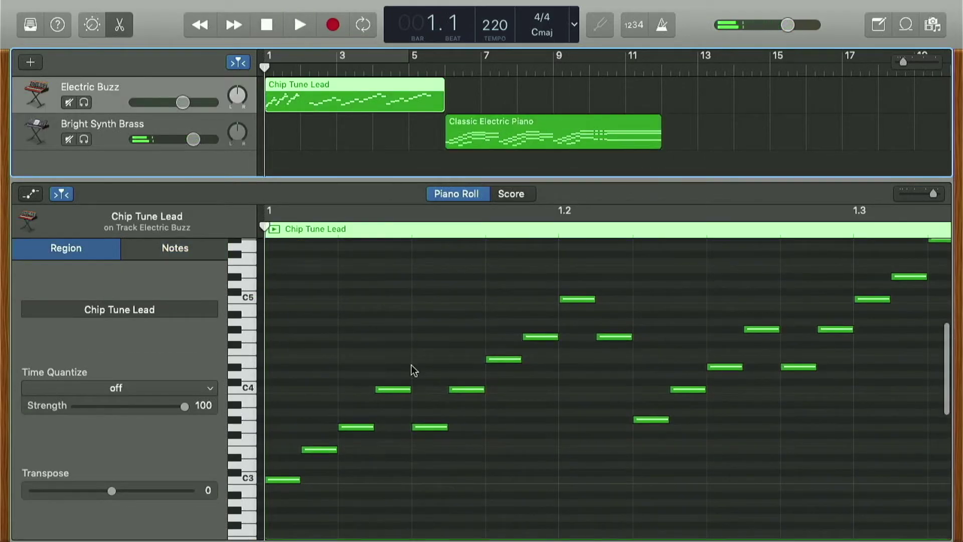
left_click_drag(357, 404, 287, 487)
left_click(383, 487)
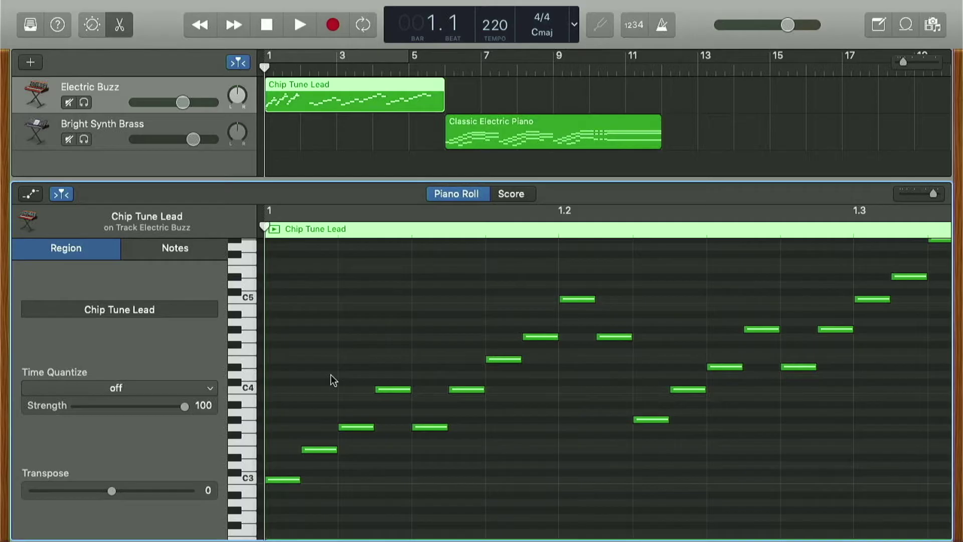
left_click(375, 230)
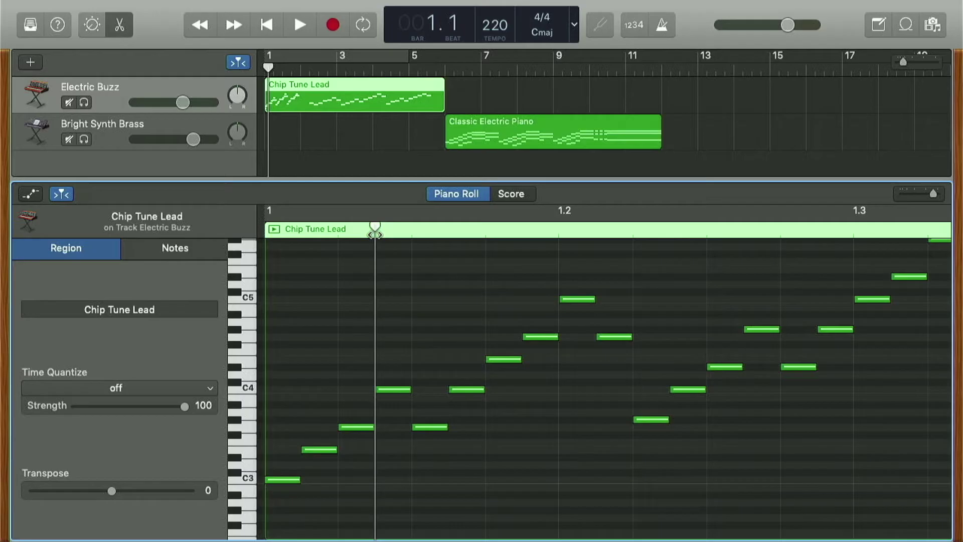
left_click(303, 23)
left_click(270, 28)
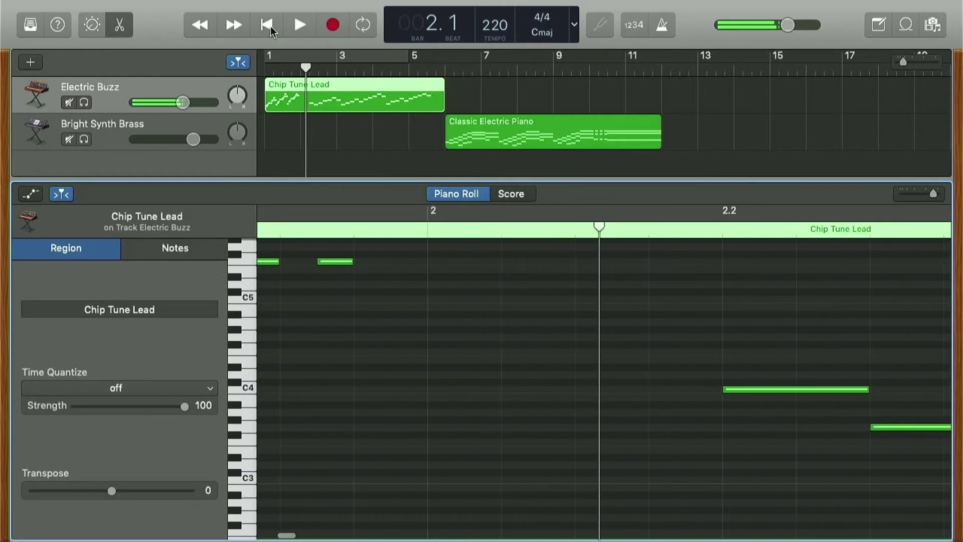
left_click(270, 28)
left_click(297, 26)
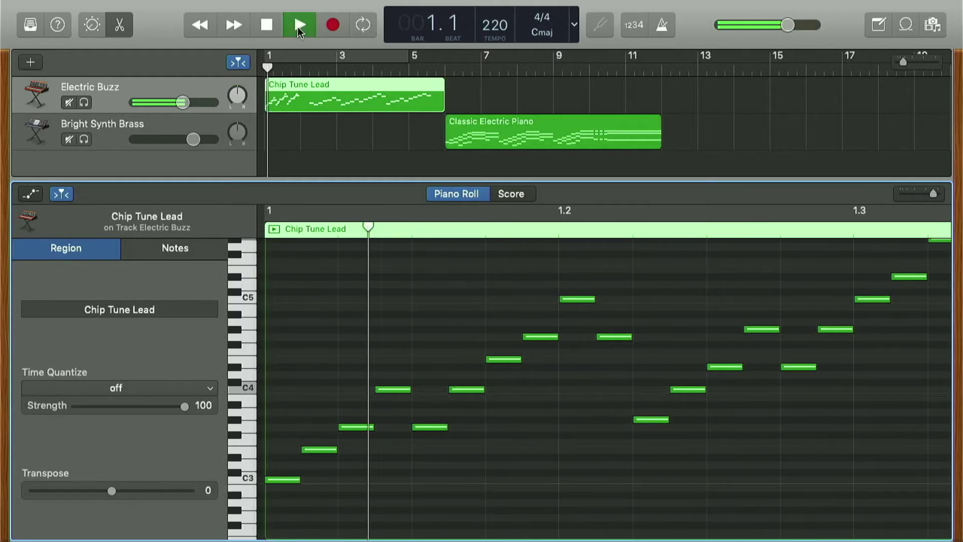
double_click(279, 28)
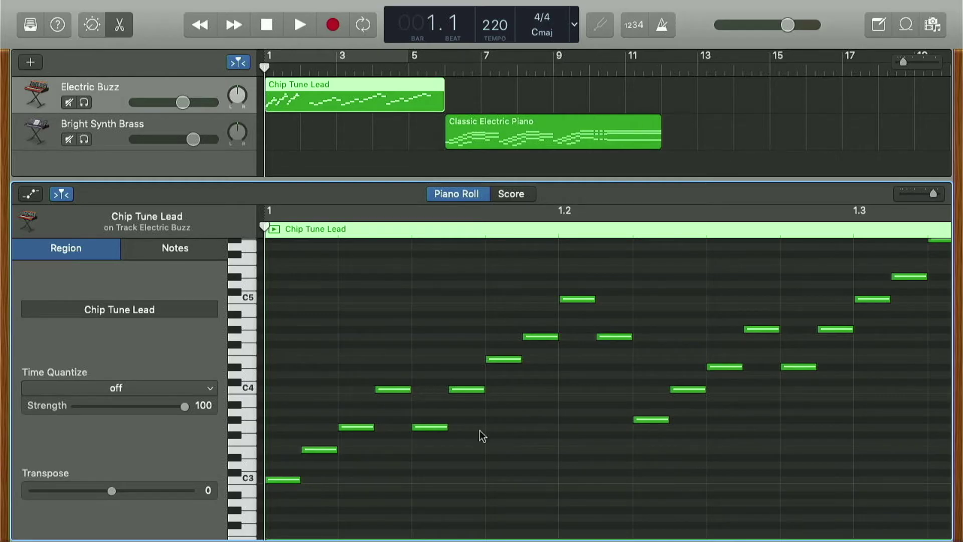
scroll(480, 429, "down", 1)
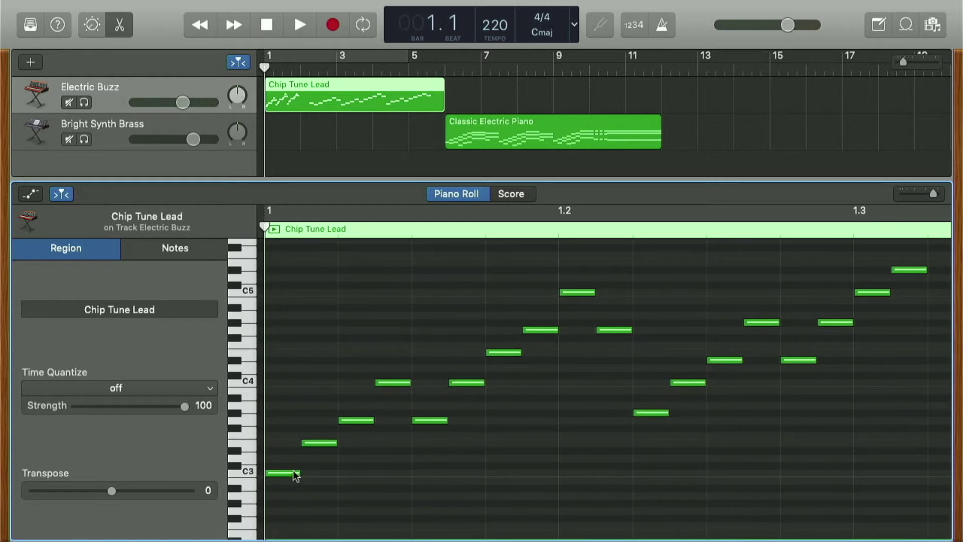
- Audition the opening Chip Tune Lead notes one by one, from the first C3 up to C4
mouse_move(293, 473)
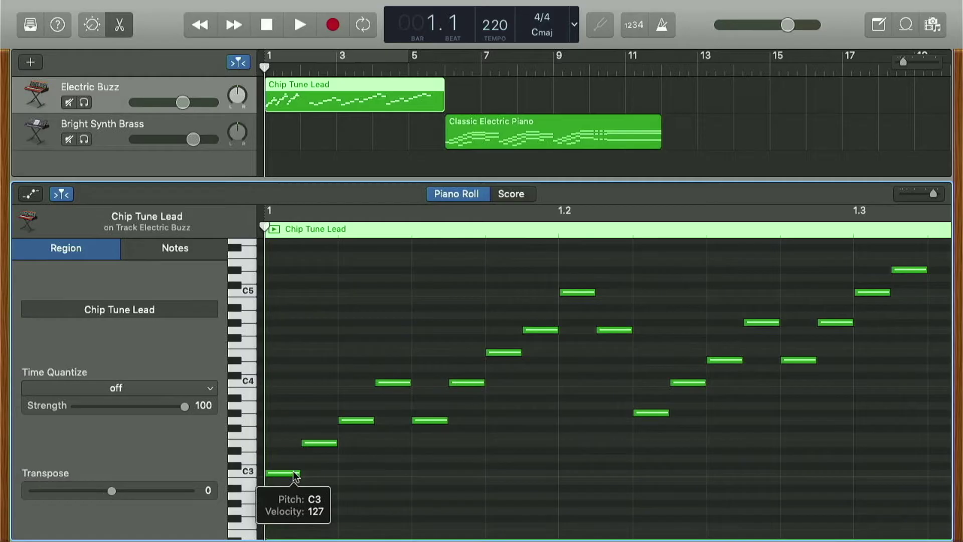
left_click(283, 474)
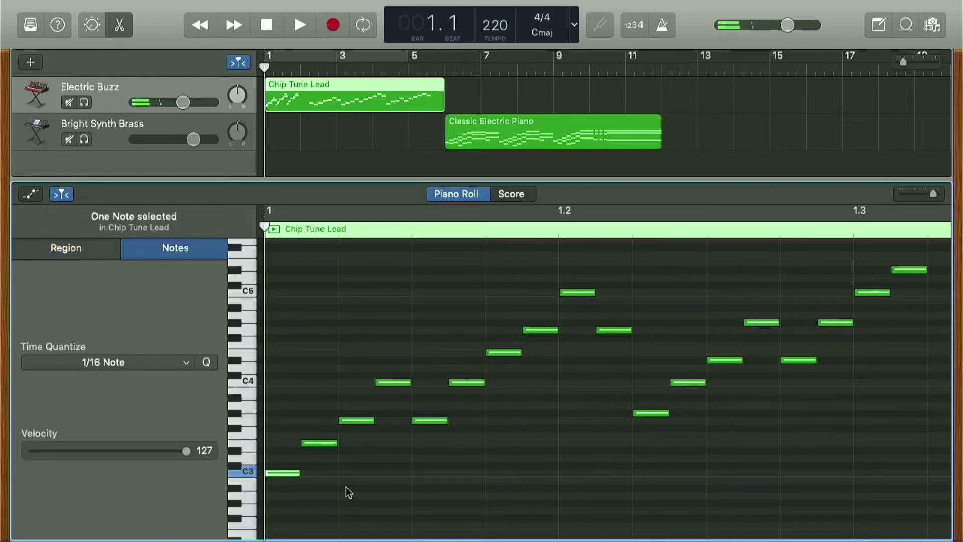
left_click(290, 472)
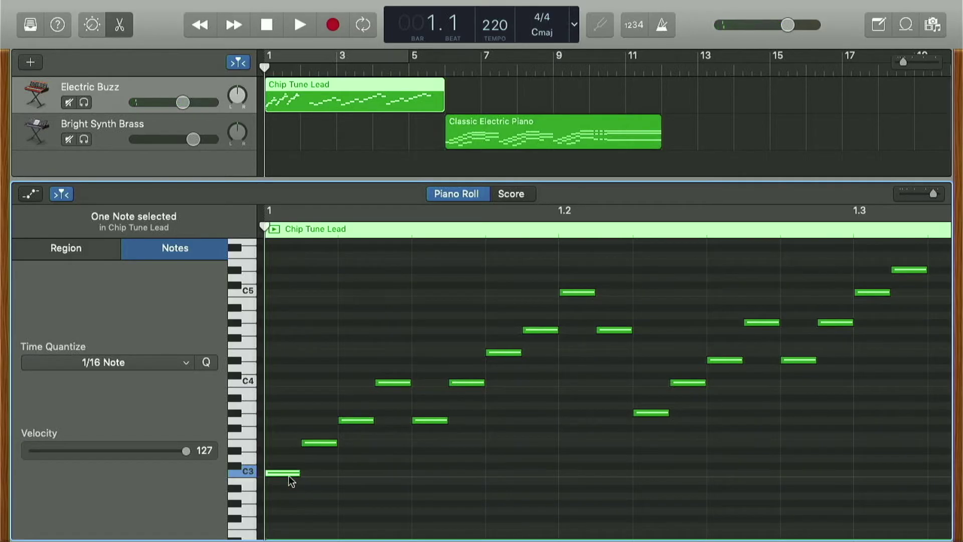
left_click(315, 443)
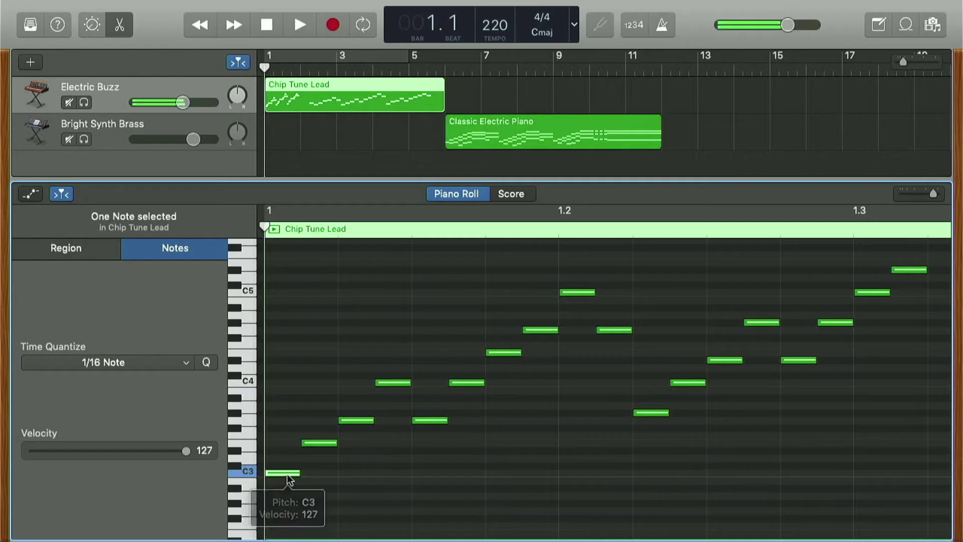
left_click(314, 443)
left_click(350, 421)
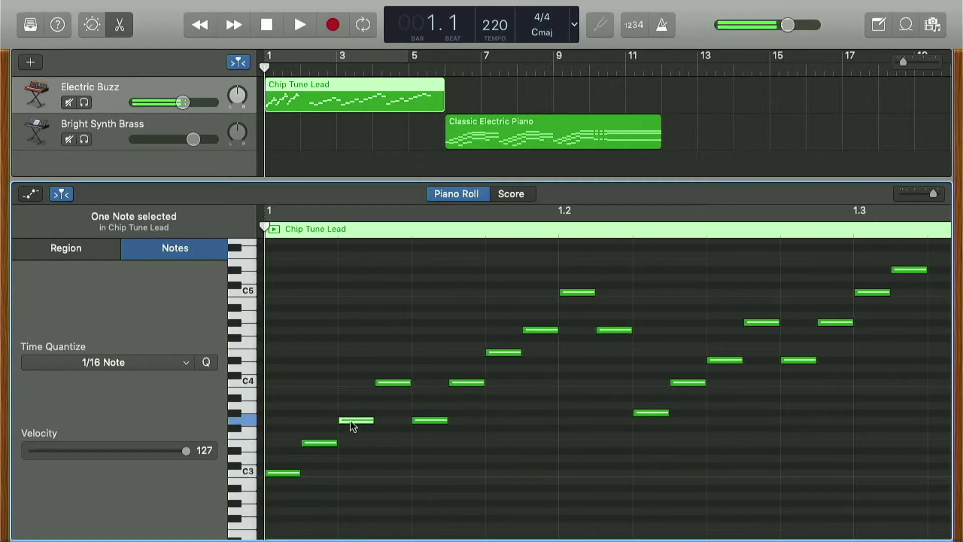
left_click(390, 383)
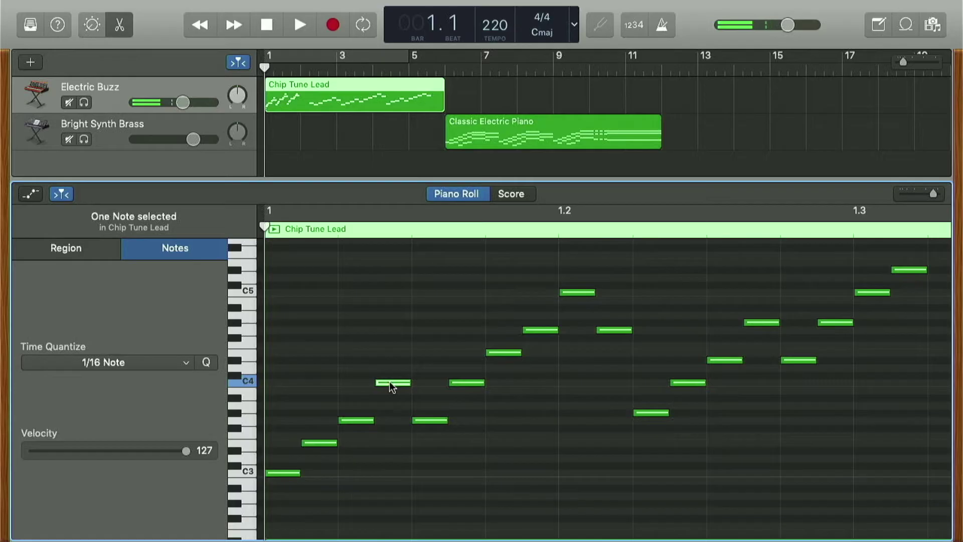
left_click(424, 421)
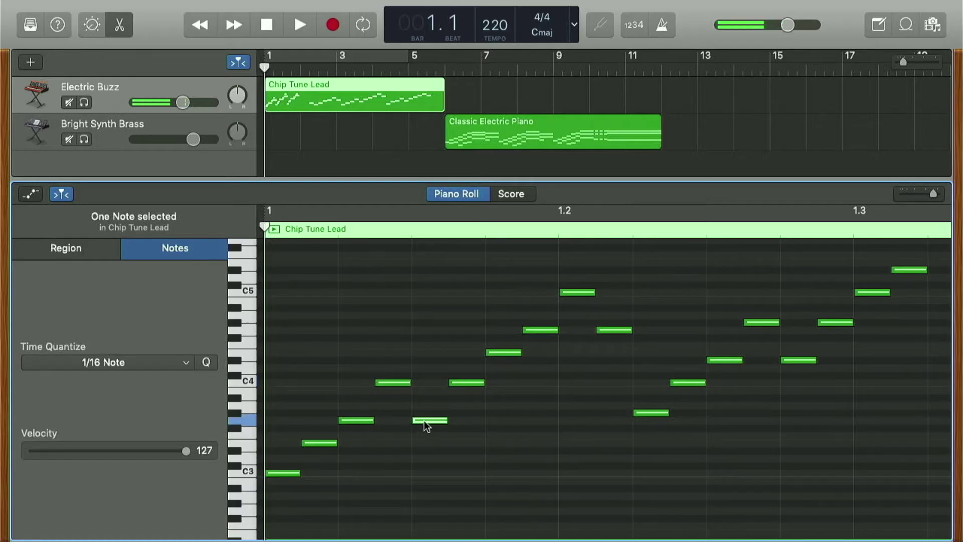
left_click(465, 384)
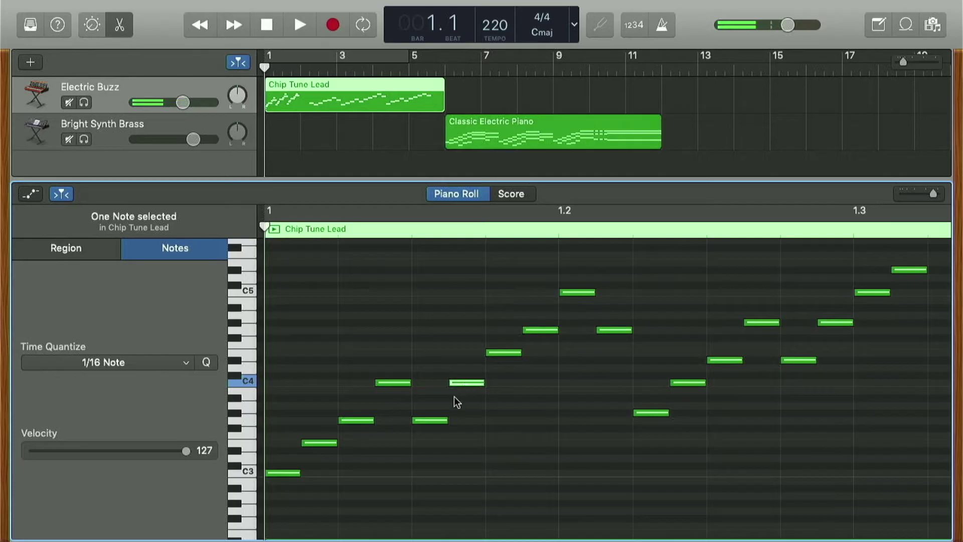
left_click(454, 396)
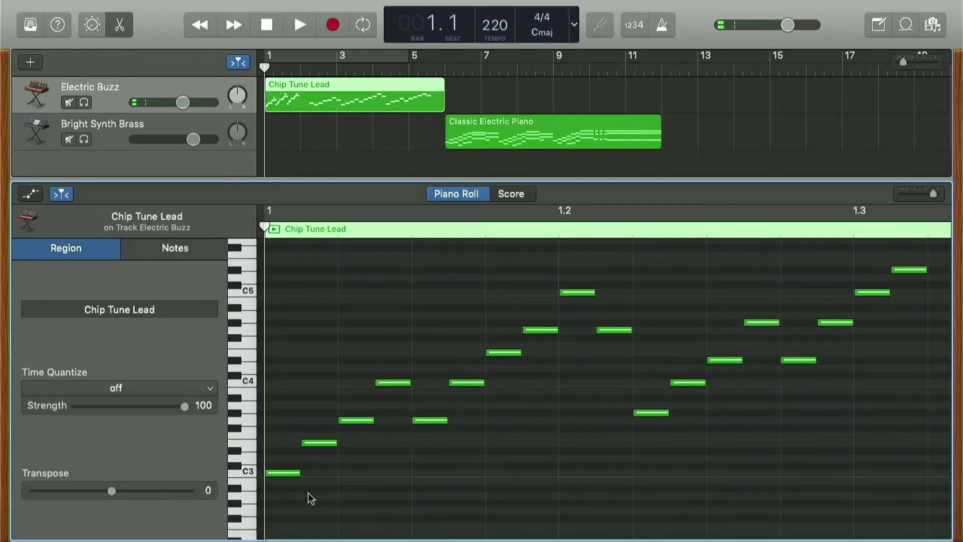
- Box-select the opening notes, then the five rising notes that follow
left_click_drag(282, 493, 426, 351)
left_click(502, 418)
left_click_drag(457, 399, 628, 267)
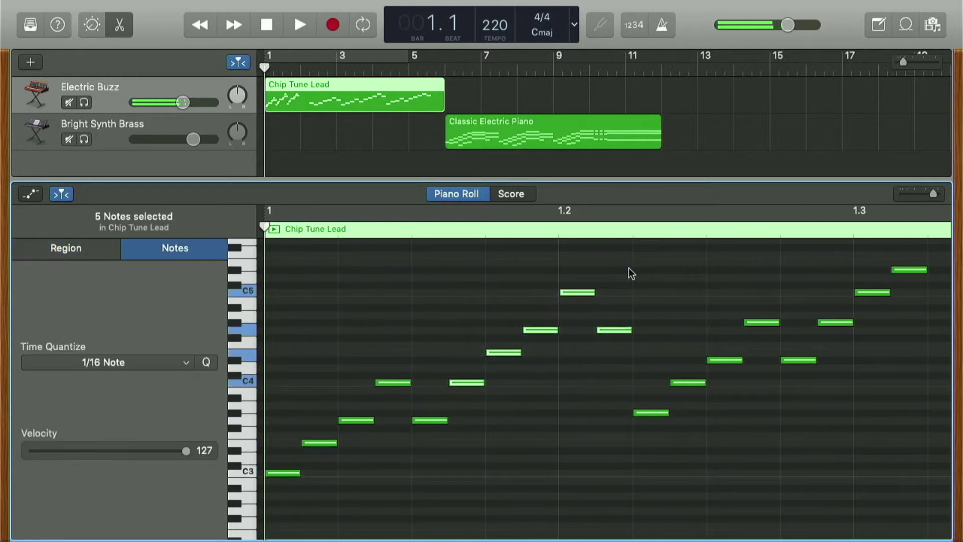
left_click(547, 505)
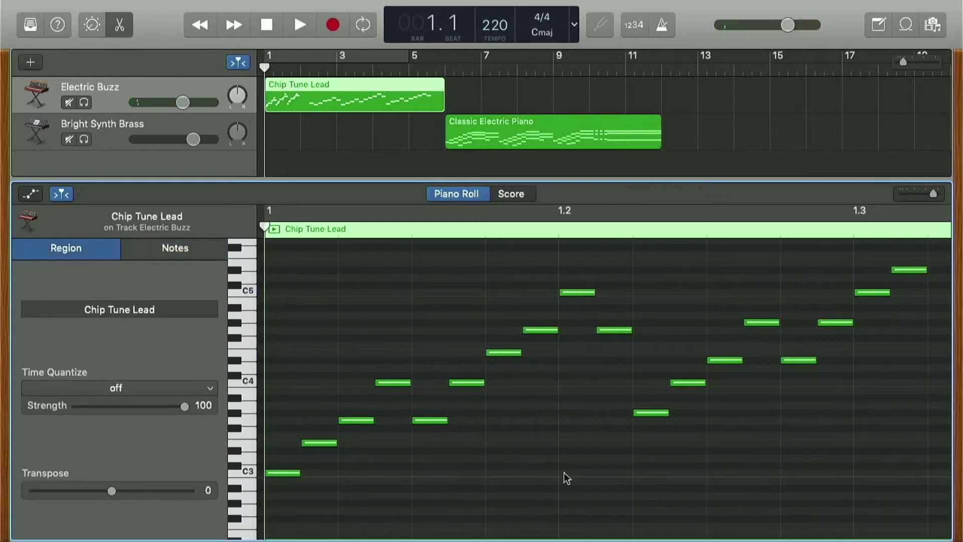
scroll(564, 471, "right", 6)
scroll(396, 472, "left", 3)
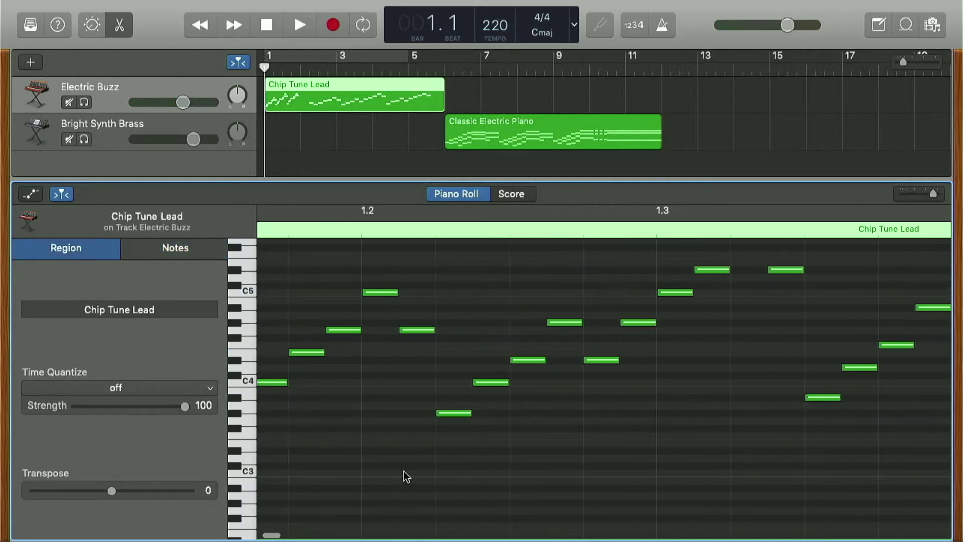
scroll(407, 477, "right", 3)
scroll(407, 477, "up", 3)
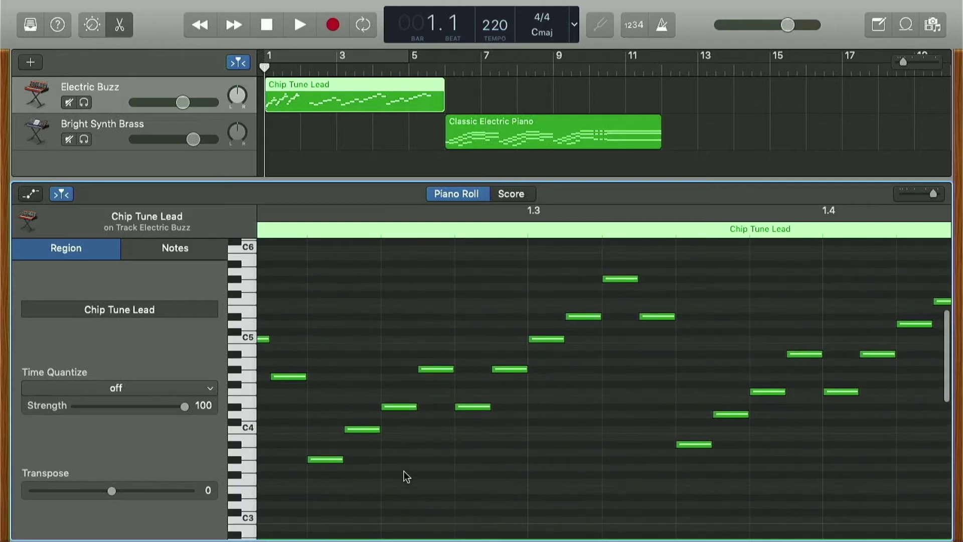
- Audition the next run starting from G#3, then box-select its following group of notes
left_click(325, 459)
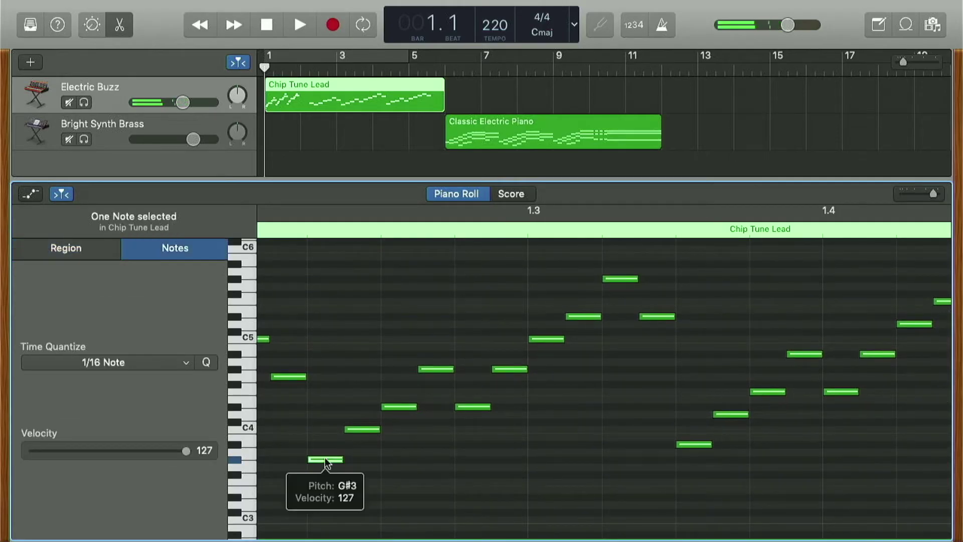
left_click(359, 430)
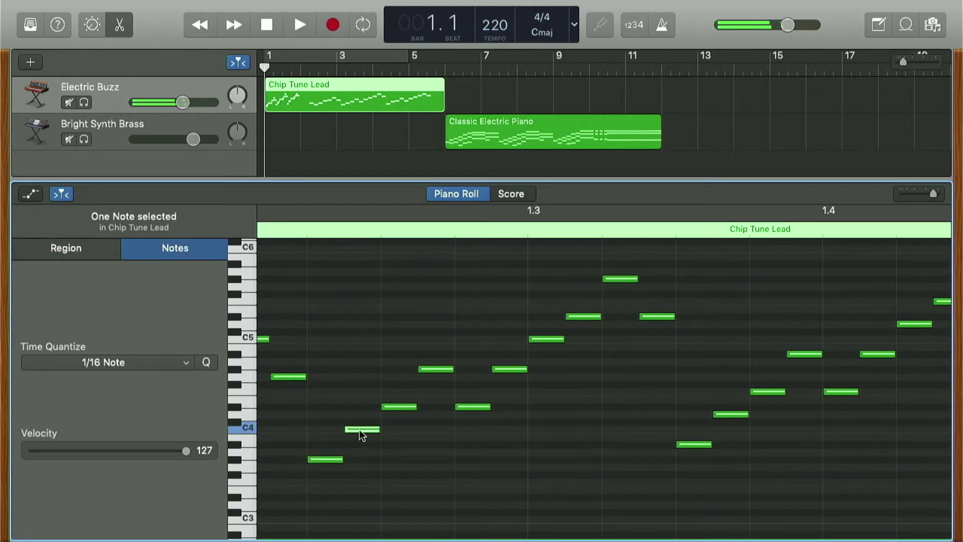
left_click(402, 405)
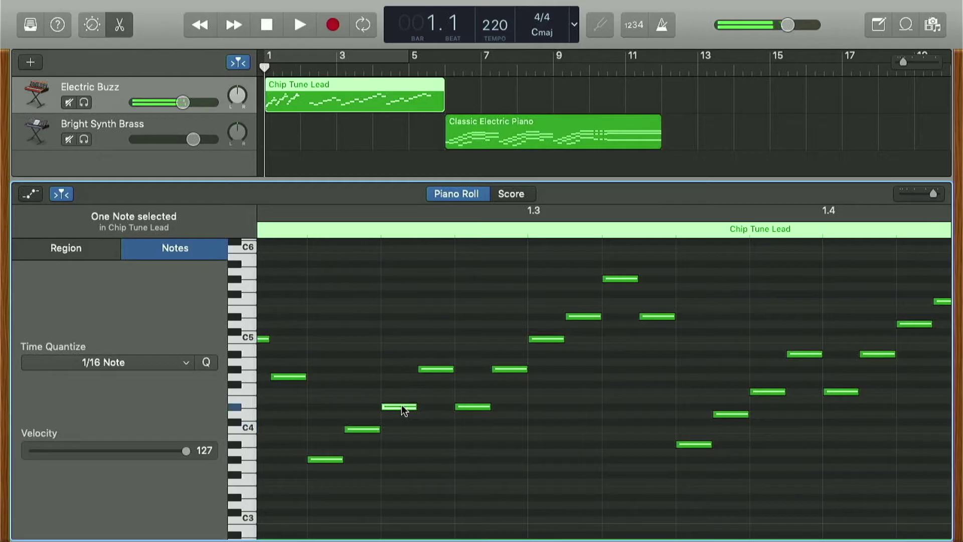
left_click(433, 371)
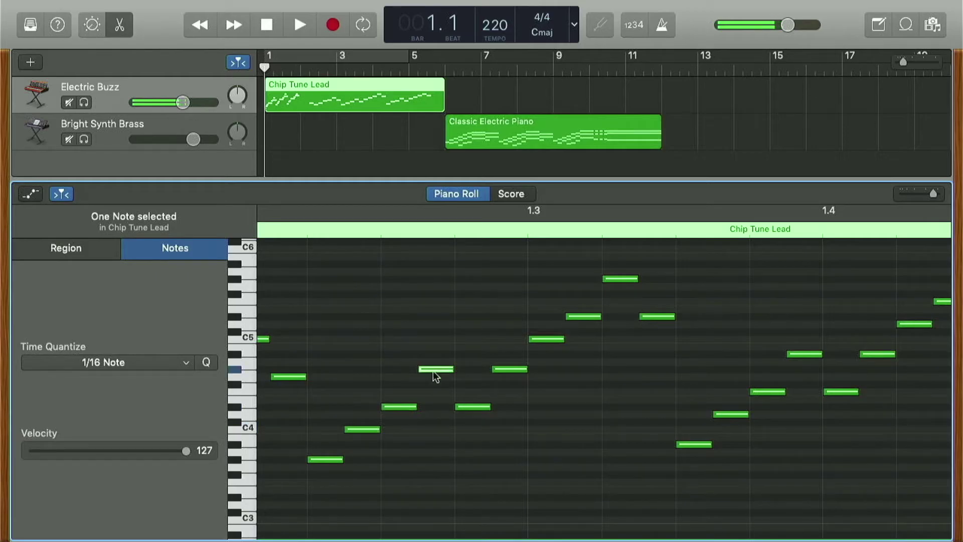
left_click(465, 407)
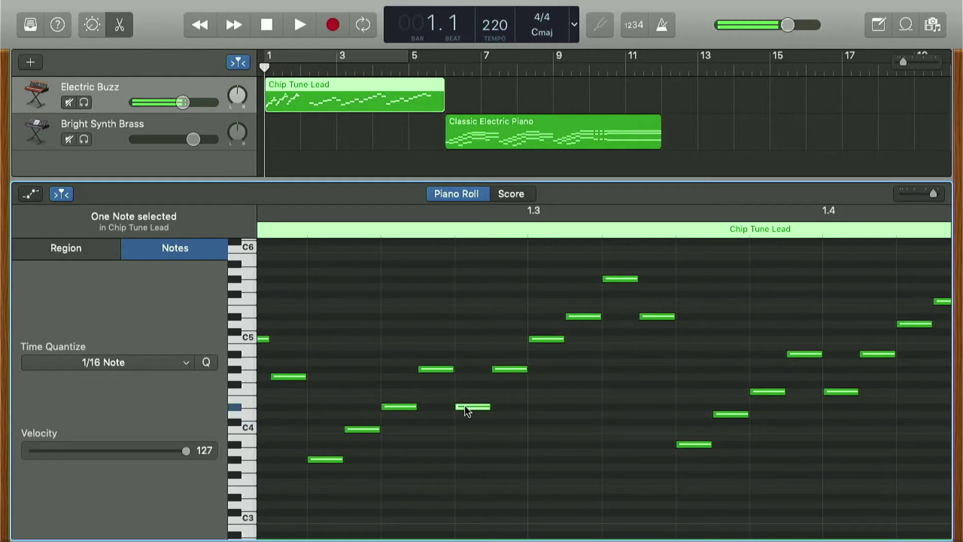
left_click(492, 384)
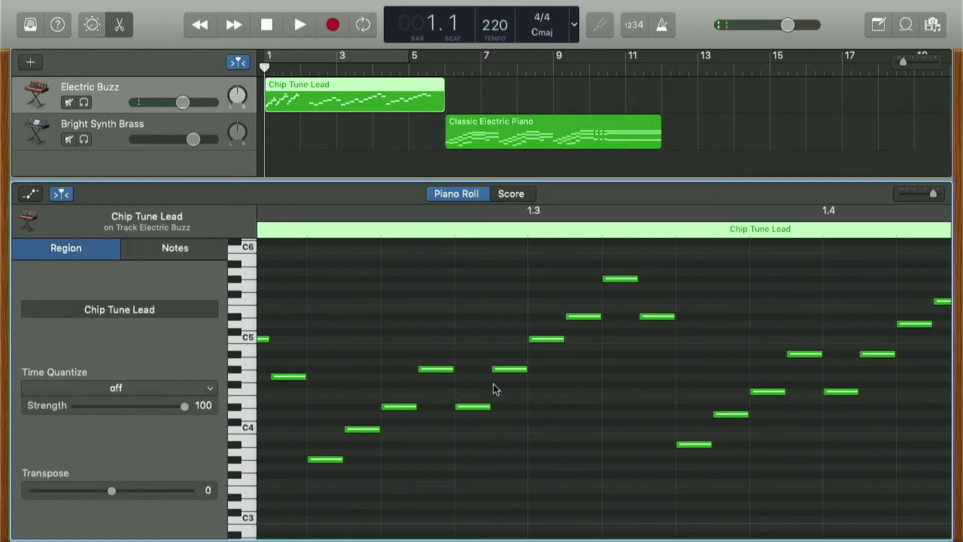
left_click_drag(493, 384, 666, 269)
scroll(648, 405, "right", 10)
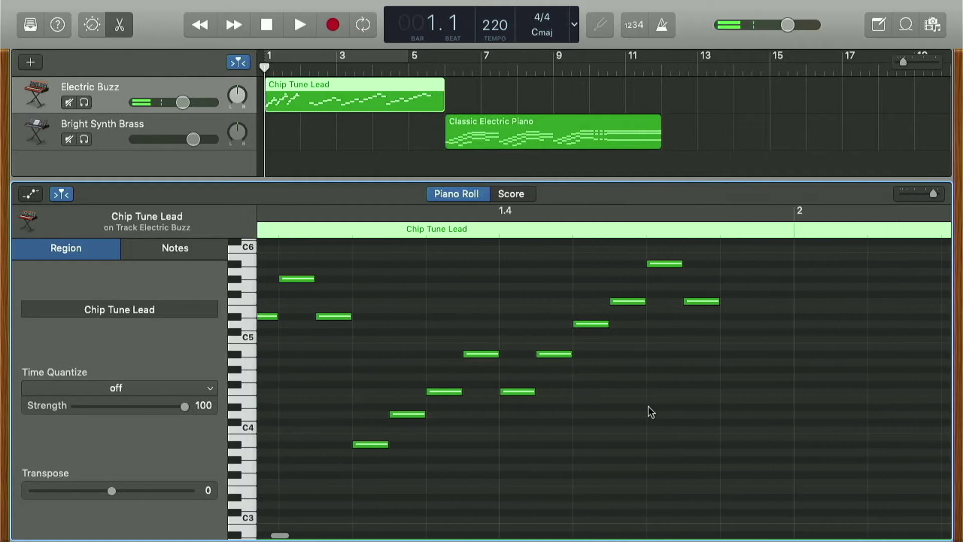
scroll(508, 428, "up", 2)
- Audition the next melody notes, box-select the five rising notes, and move the playhead to bar 6
left_click(362, 465)
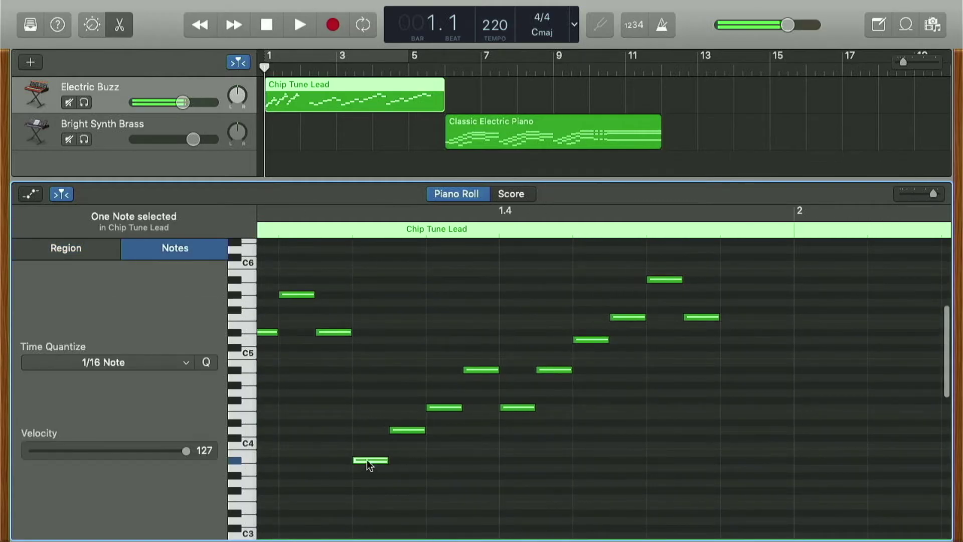
left_click(403, 429)
left_click(439, 408)
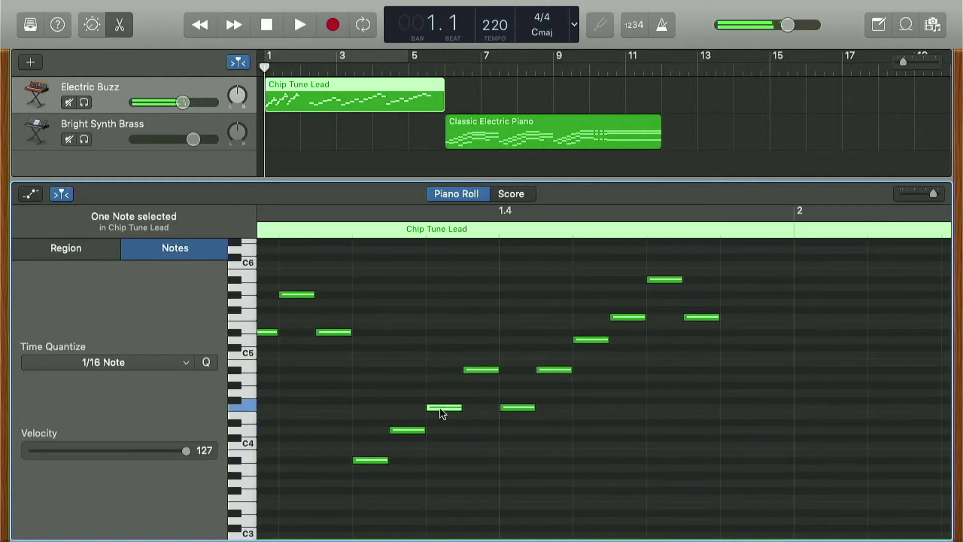
left_click(480, 371)
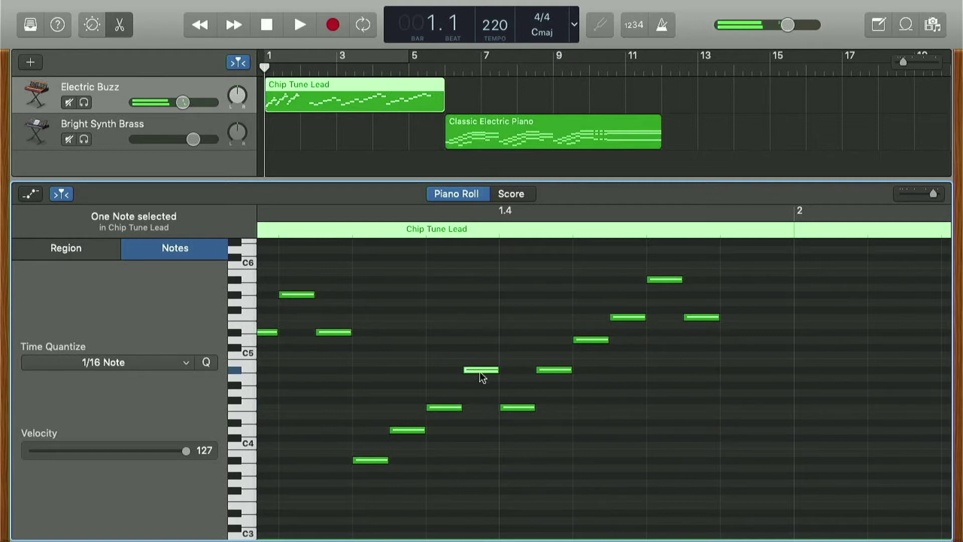
left_click(516, 405)
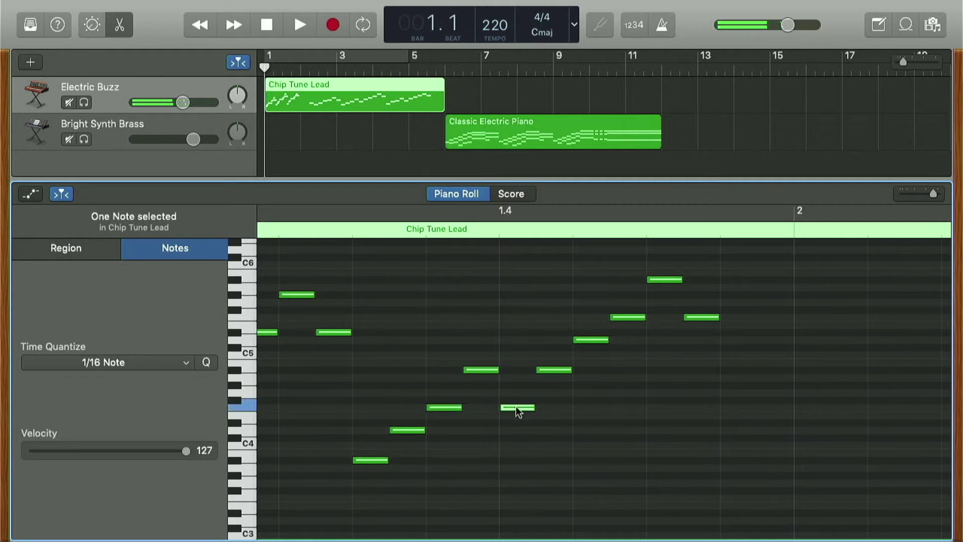
left_click(543, 394)
left_click_drag(540, 385, 709, 262)
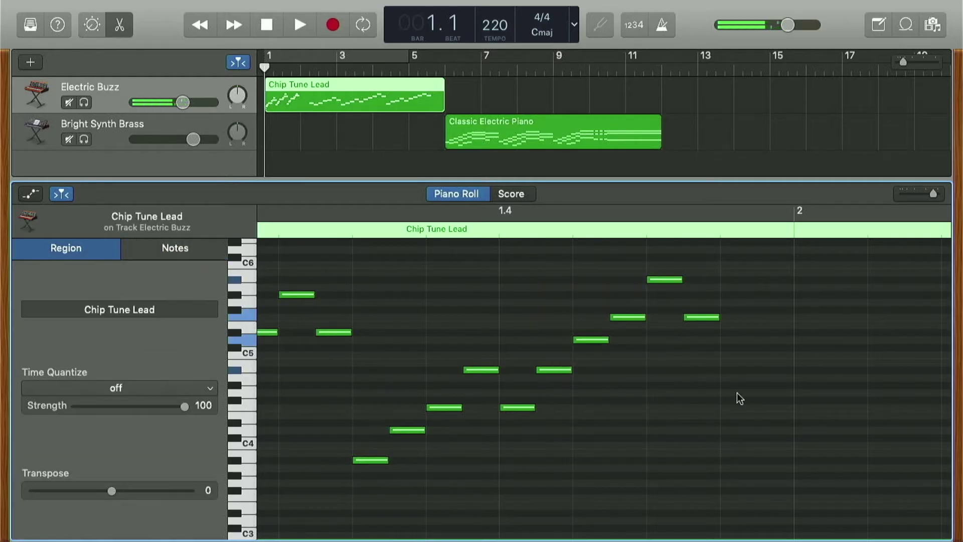
scroll(737, 392, "left", 5)
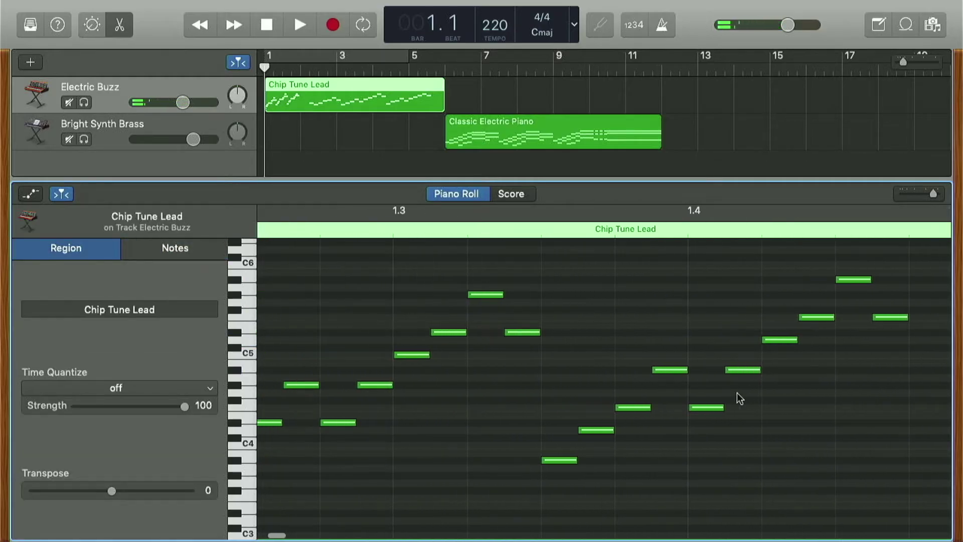
scroll(737, 393, "right", 5)
scroll(737, 397, "right", 2)
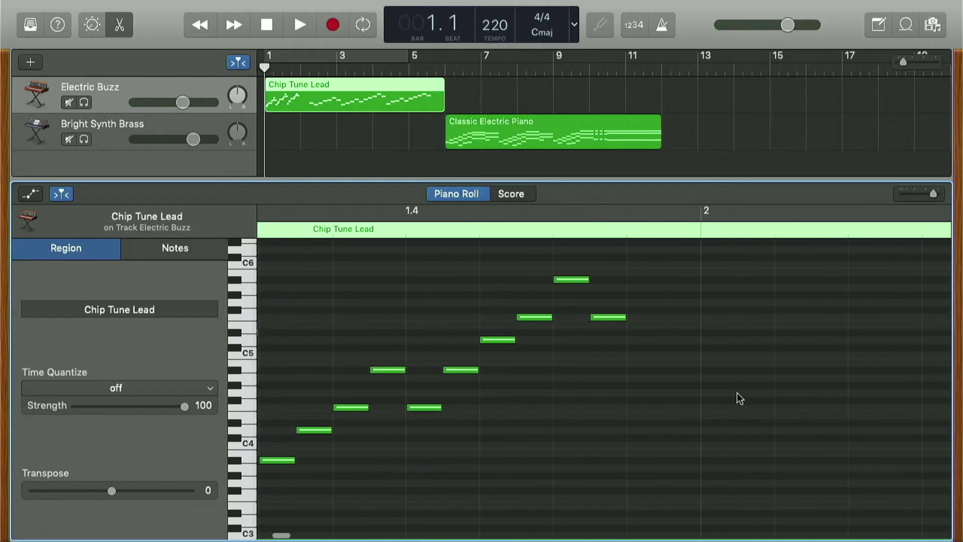
left_click(447, 71)
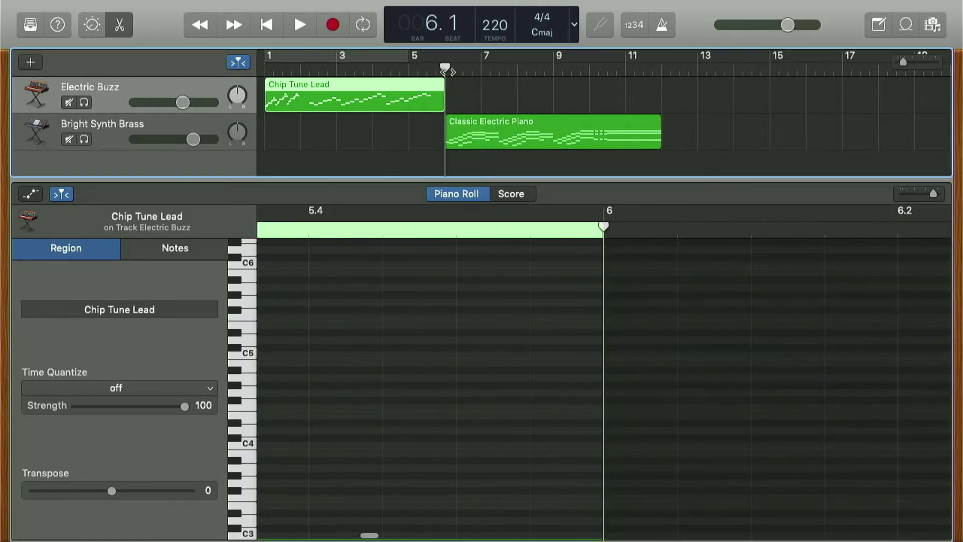
- Show the Classic Electric Piano notes and audition the second chord's lower note and the C2 bass
left_click(482, 130)
scroll(530, 333, "down", 5)
scroll(531, 333, "right", 3)
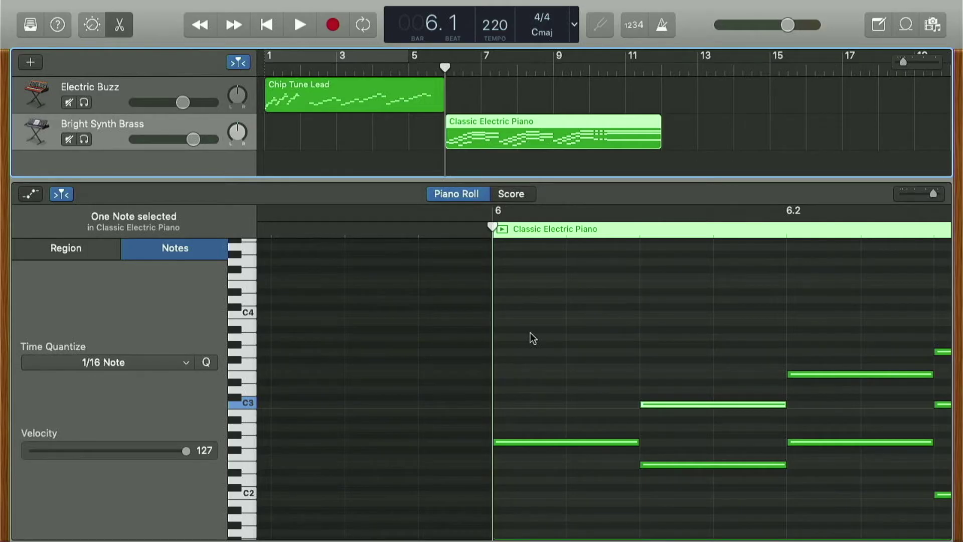
scroll(531, 333, "right", 4)
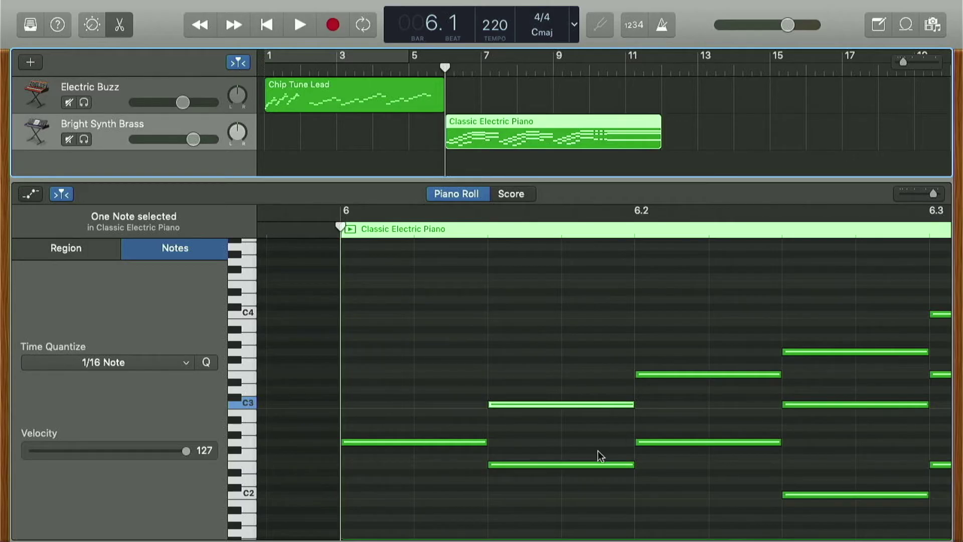
left_click(582, 461)
scroll(582, 462, "right", 4)
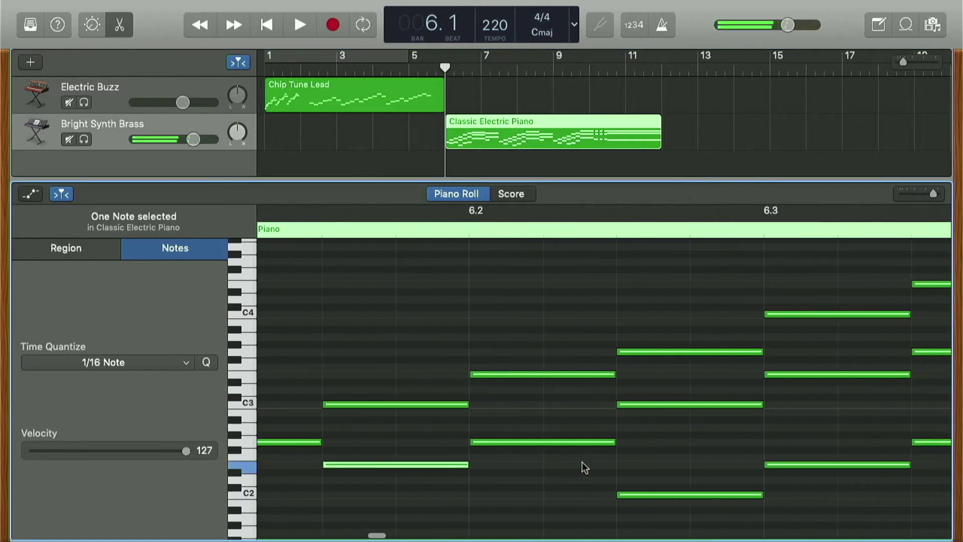
left_click(652, 496)
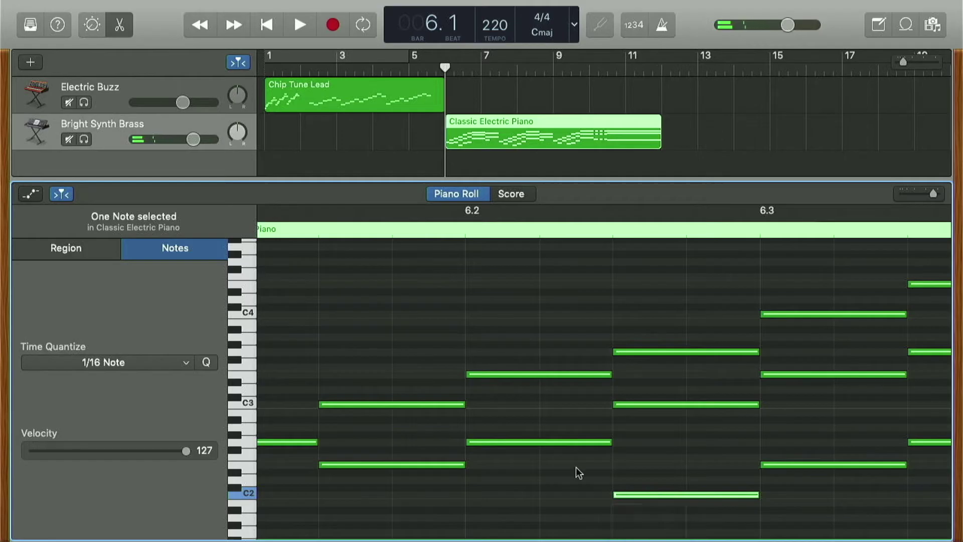
- Audition notes of the first and second chords, including the C3 notes
scroll(577, 469, "left", 4)
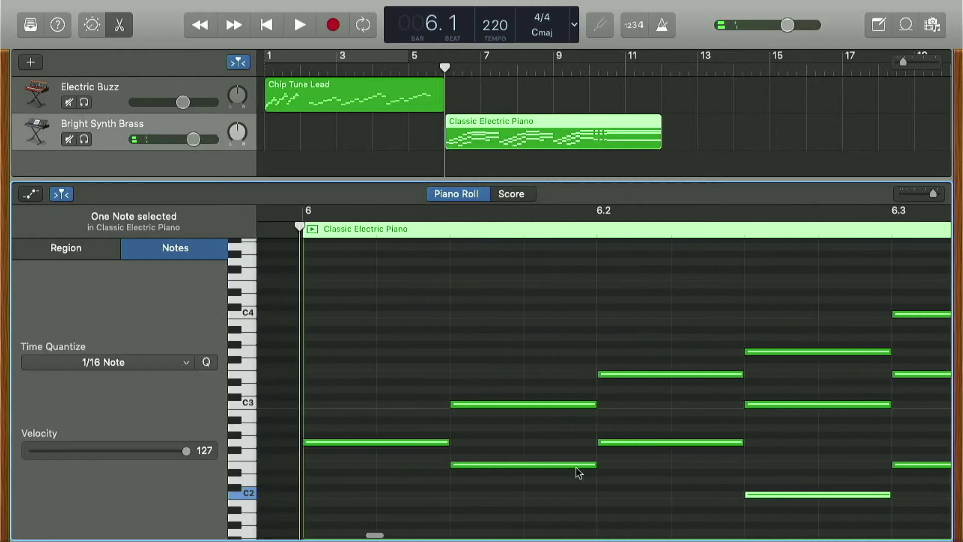
left_click(443, 443)
left_click(528, 462)
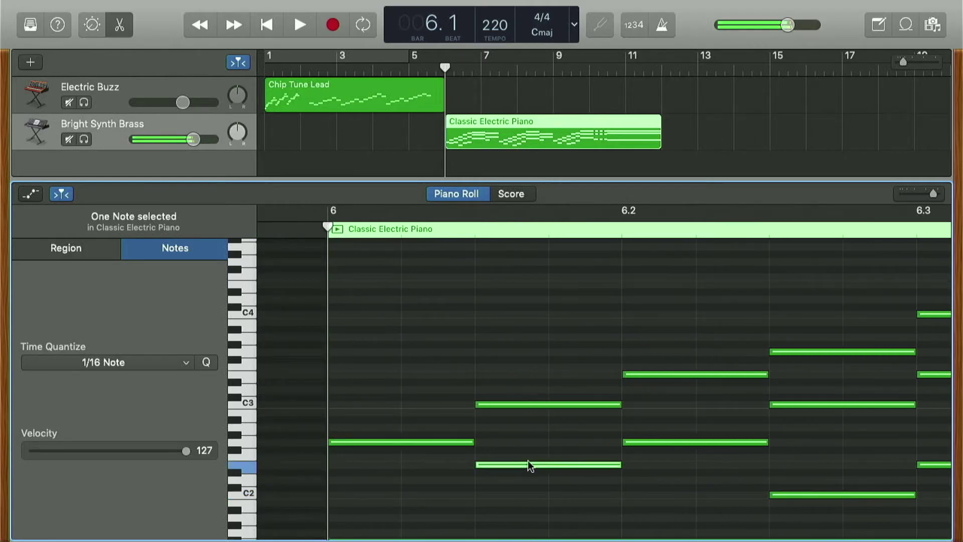
left_click(531, 405)
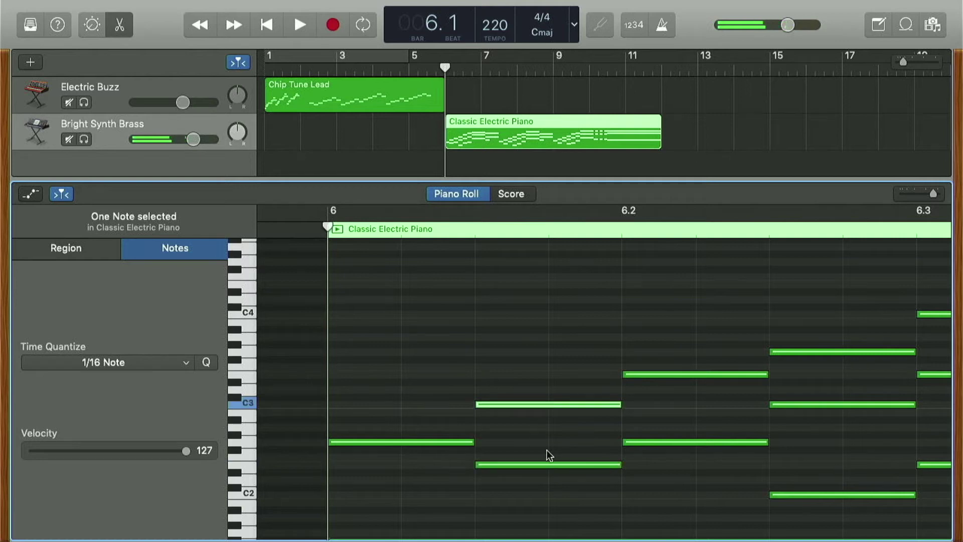
scroll(550, 455, "right", 6)
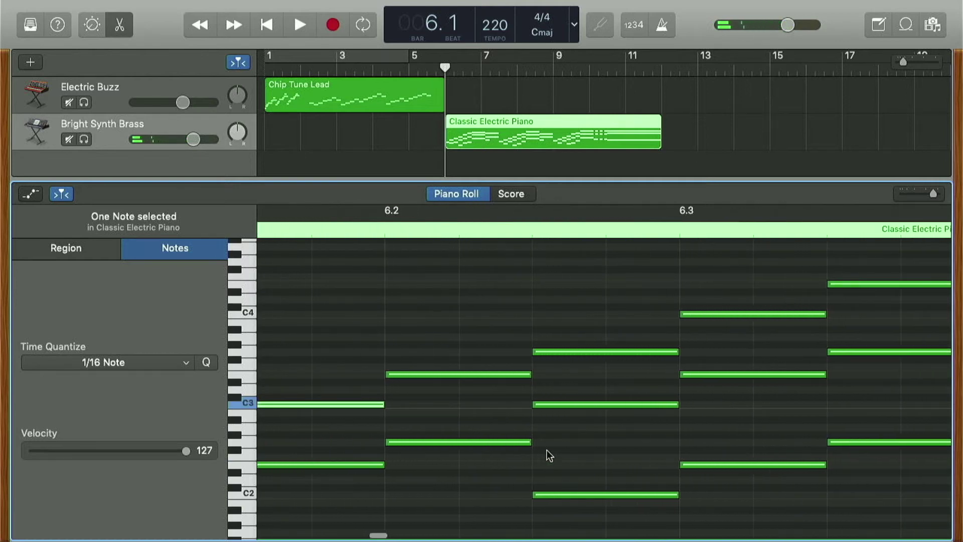
scroll(329, 407, "up", 2)
scroll(329, 408, "left", 1)
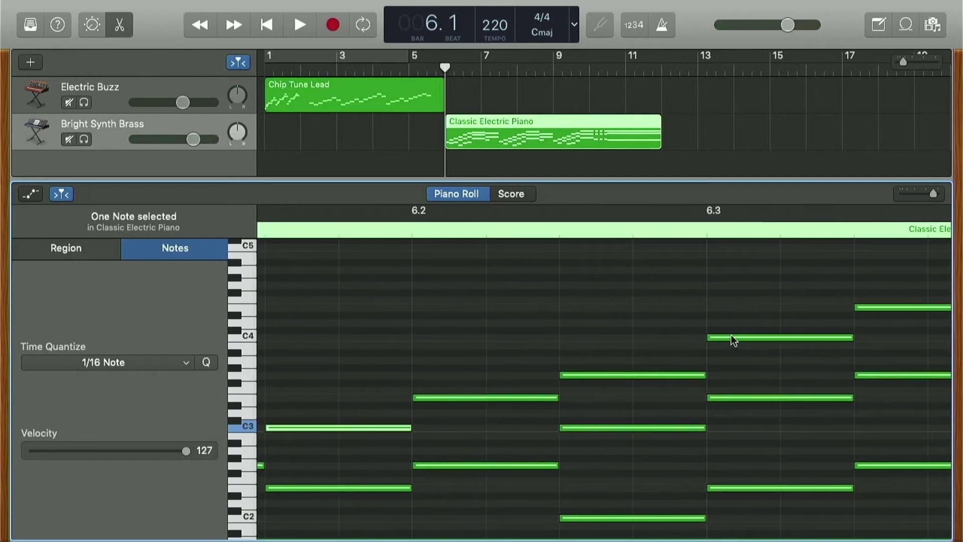
scroll(669, 323, "right", 5)
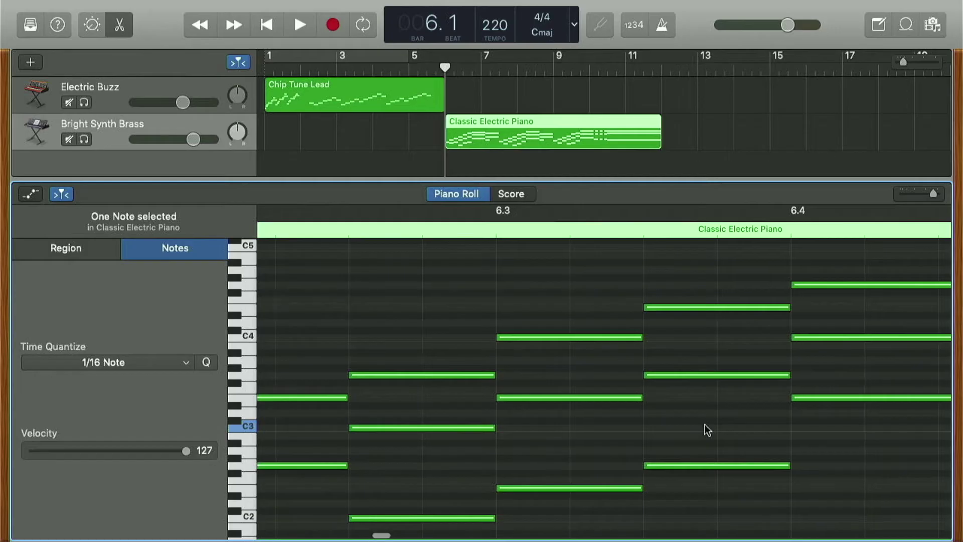
scroll(706, 428, "right", 10)
scroll(546, 444, "left", 20)
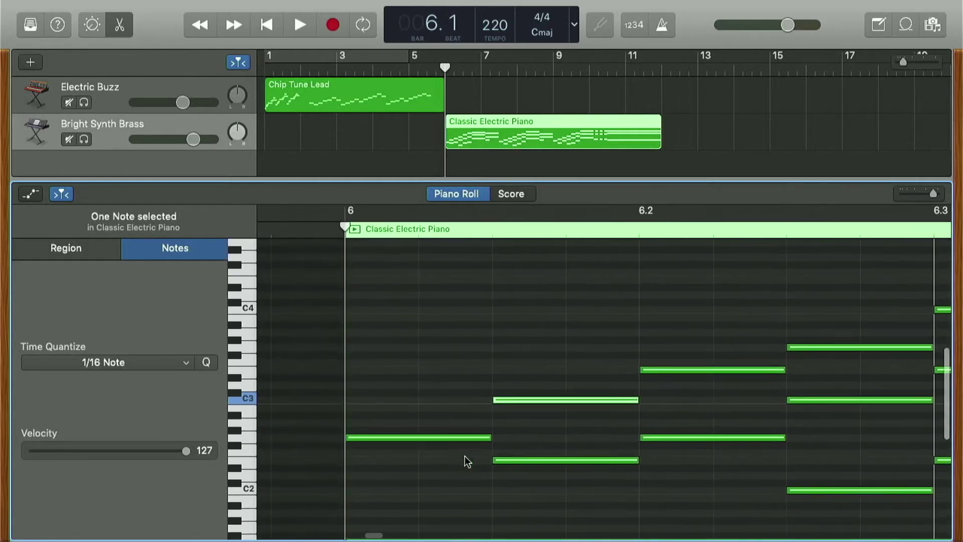
scroll(465, 456, "right", 5)
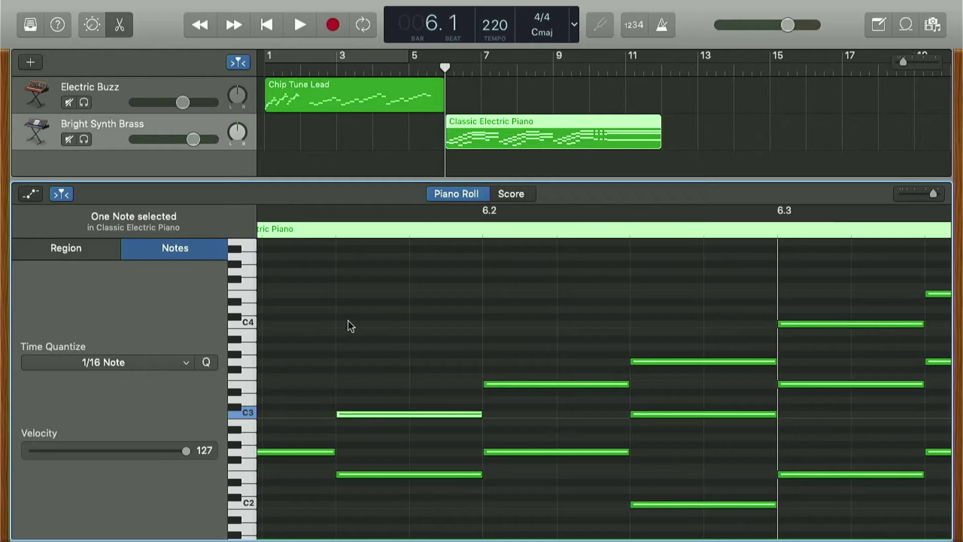
scroll(349, 321, "left", 3)
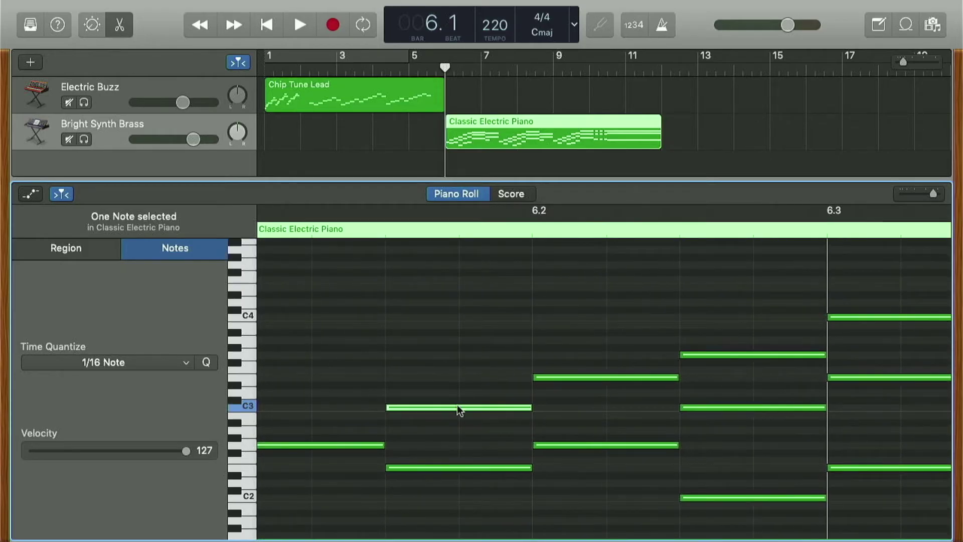
left_click(457, 406)
left_click(567, 446)
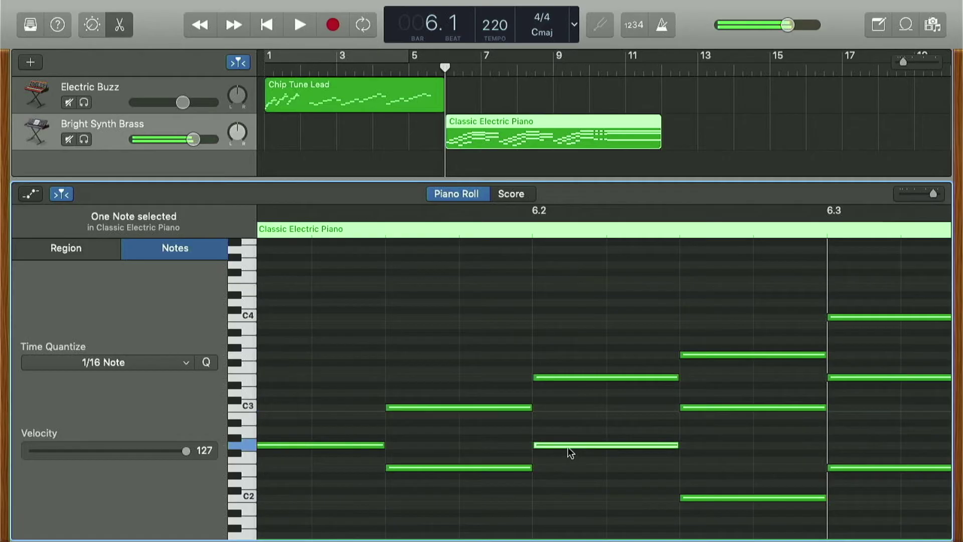
left_click(720, 406)
scroll(731, 409, "right", 10)
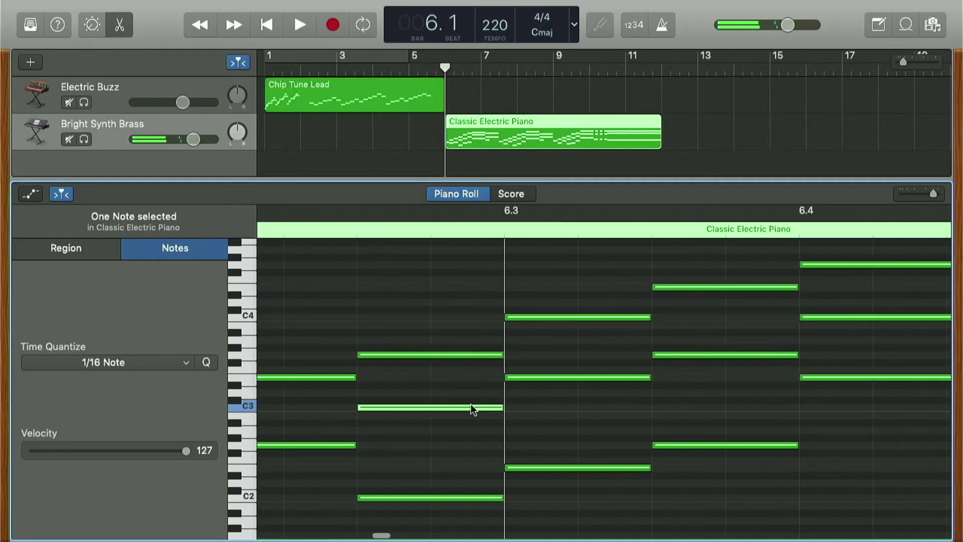
mouse_move(473, 409)
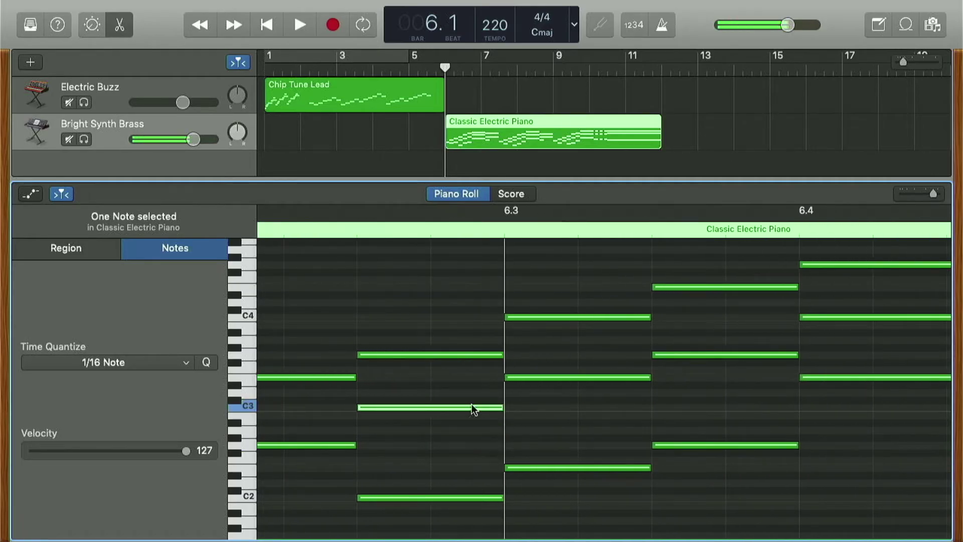
left_click(559, 378)
left_click(673, 355)
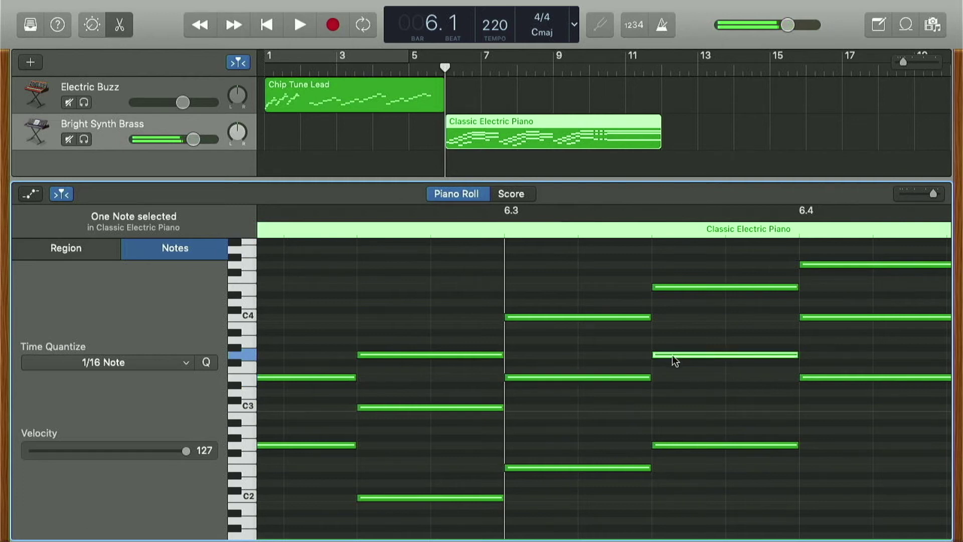
scroll(674, 359, "right", 6)
left_click(674, 319)
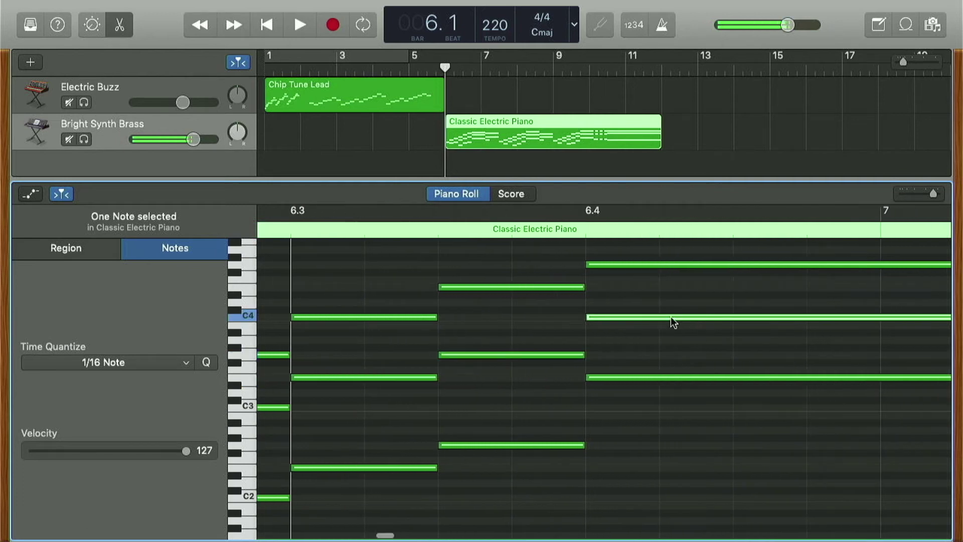
scroll(673, 322, "right", 10)
left_click(724, 355)
scroll(723, 354, "right", 15)
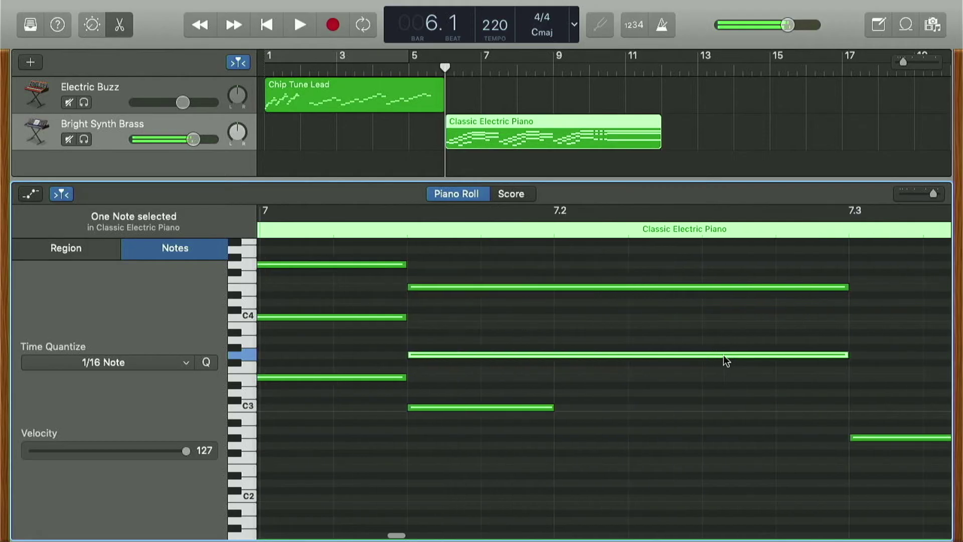
scroll(724, 354, "left", 15)
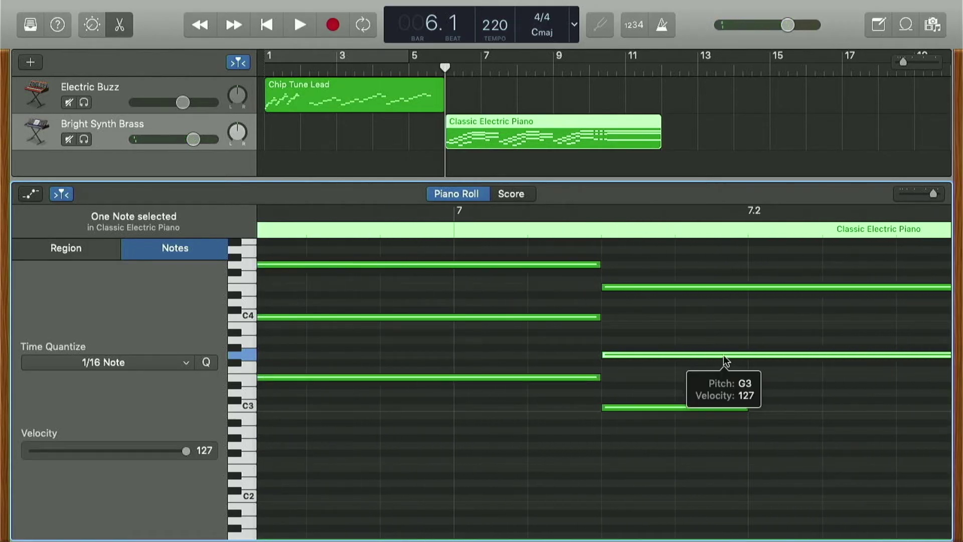
scroll(724, 354, "left", 10)
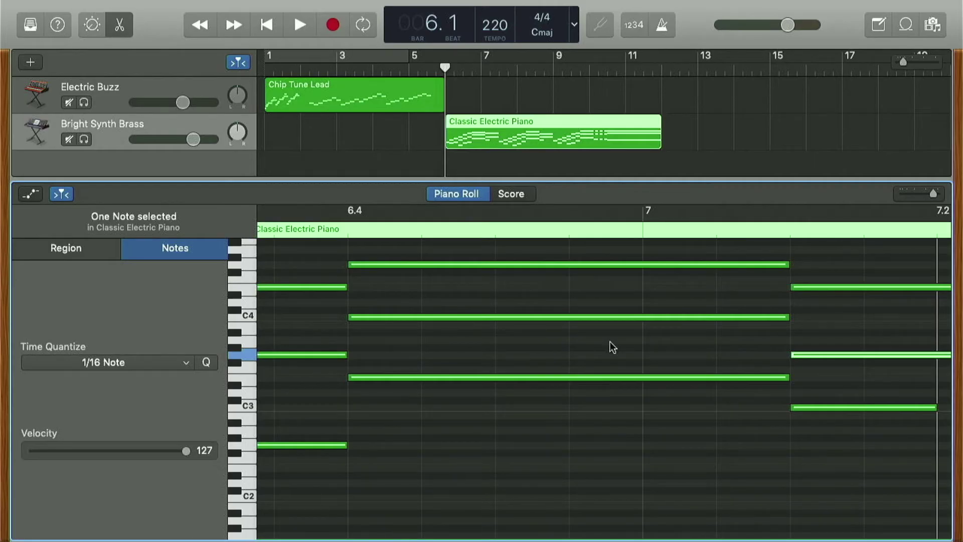
scroll(610, 342, "left", 15)
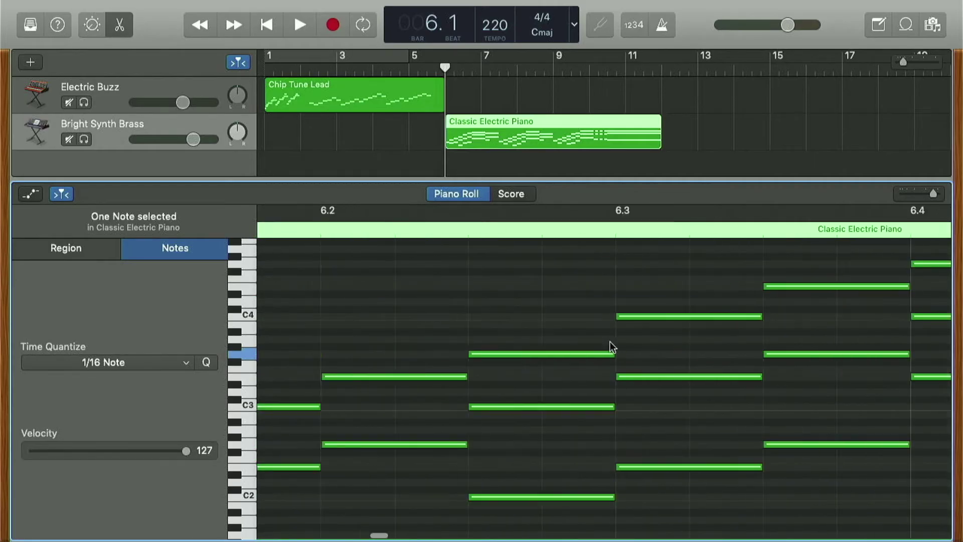
left_click(502, 408)
left_click(599, 445)
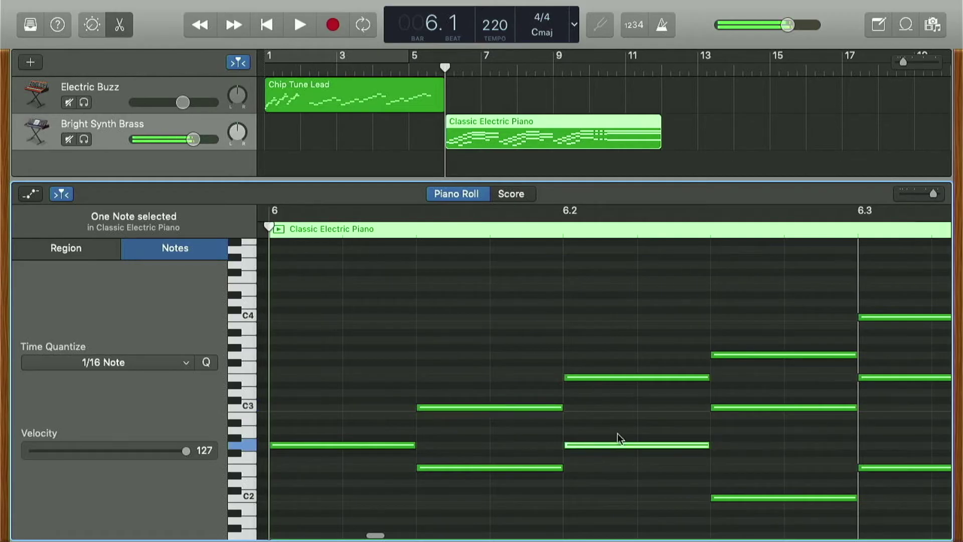
left_click(731, 408)
scroll(731, 404, "right", 8)
left_click(699, 378)
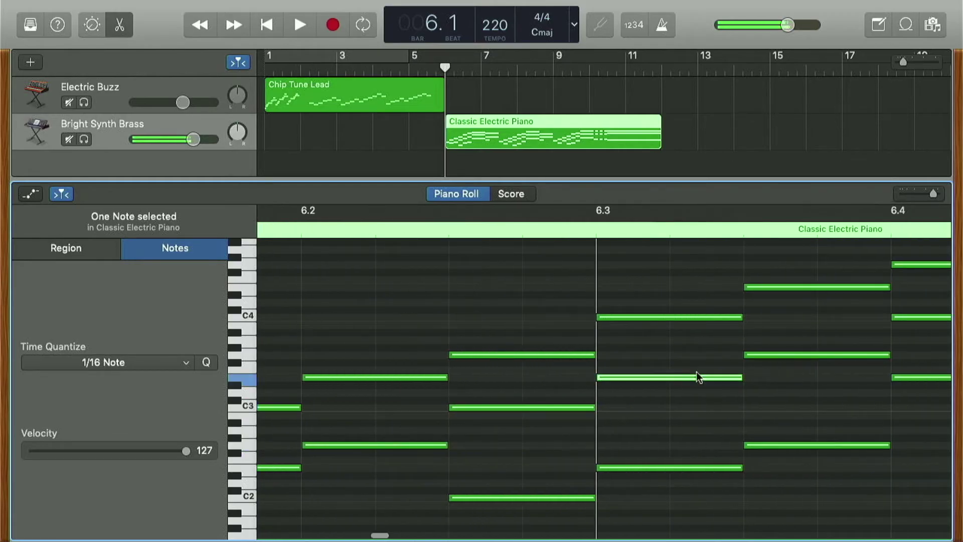
left_click(769, 353)
scroll(769, 352, "right", 5)
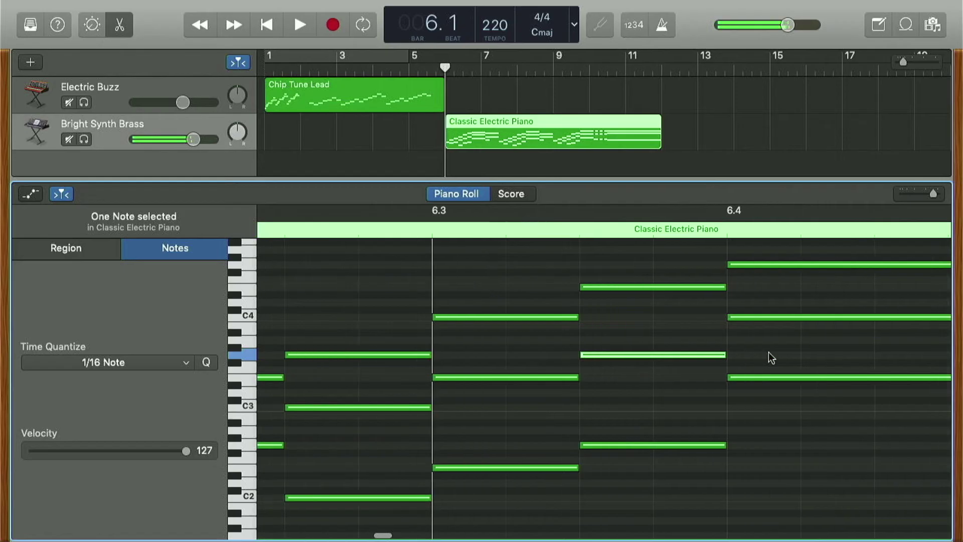
left_click(767, 320)
scroll(770, 324, "right", 6)
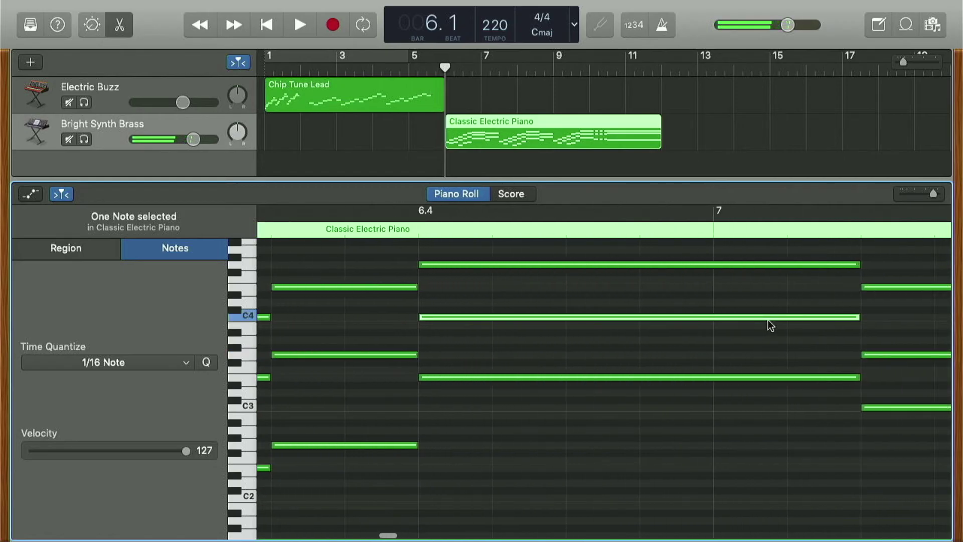
left_click(897, 355)
scroll(897, 356, "right", 1)
scroll(896, 361, "right", 20)
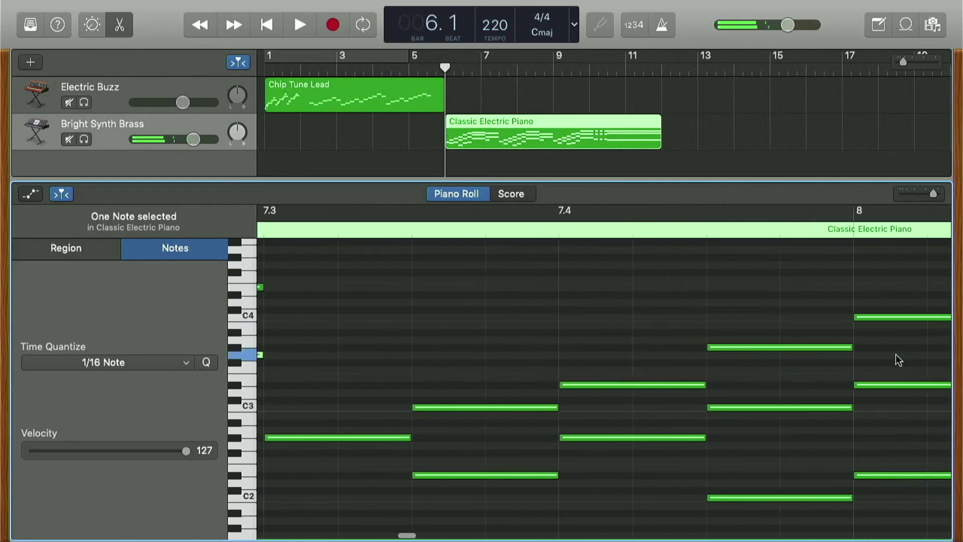
scroll(898, 360, "down", 1)
scroll(896, 360, "down", 1)
mouse_move(899, 359)
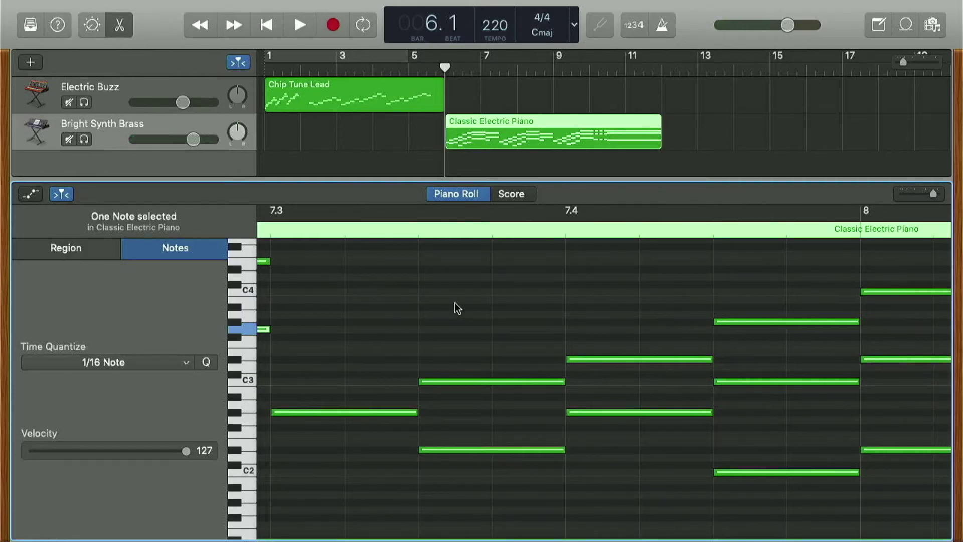
left_click(362, 411)
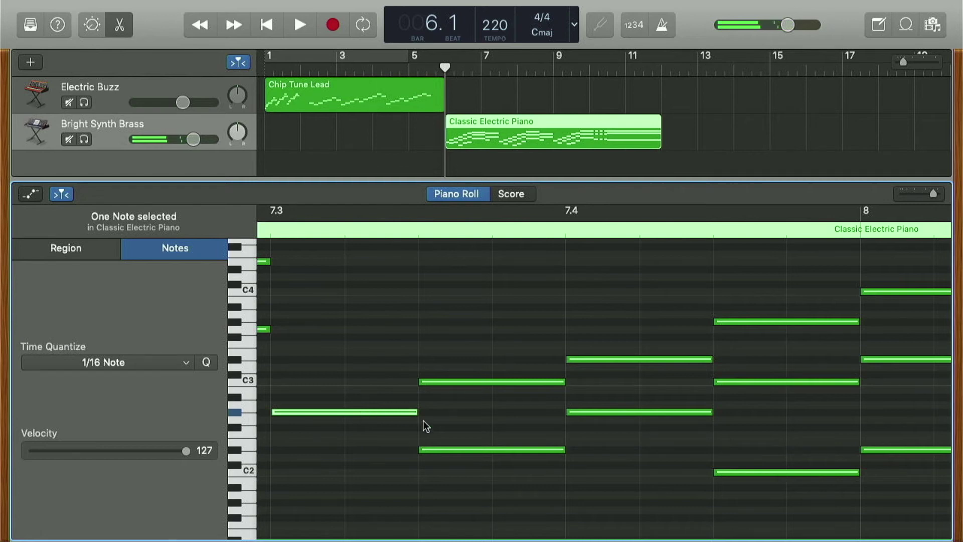
scroll(424, 426, "right", 1)
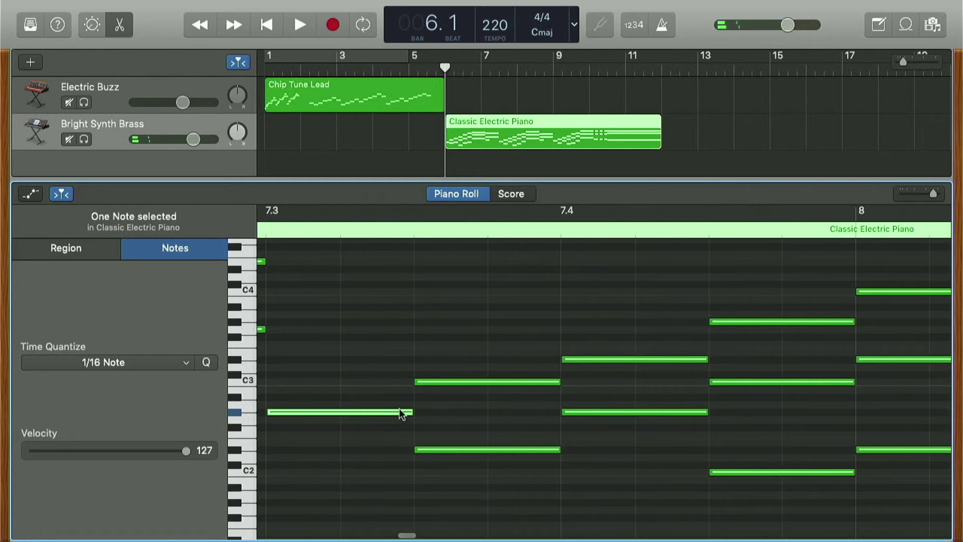
mouse_move(397, 411)
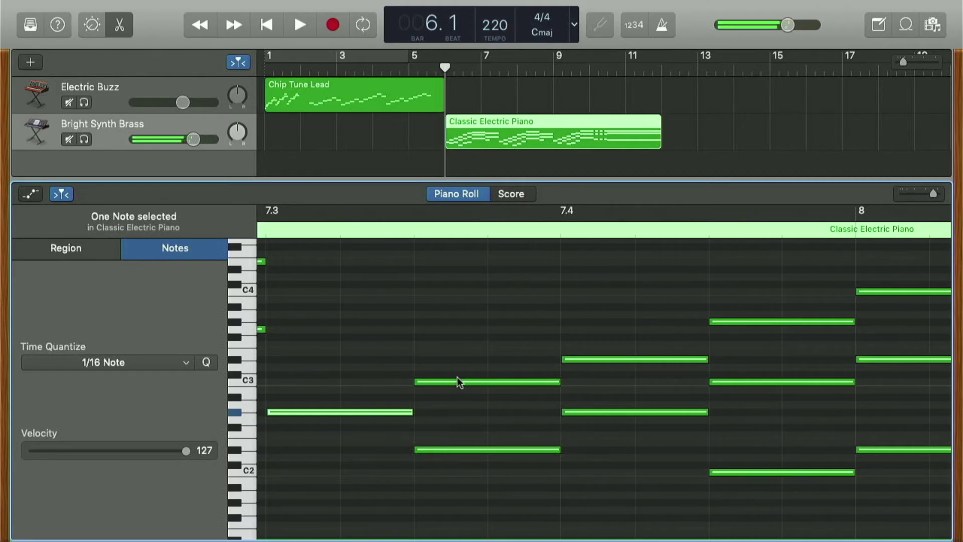
left_click(530, 381)
left_click(592, 359)
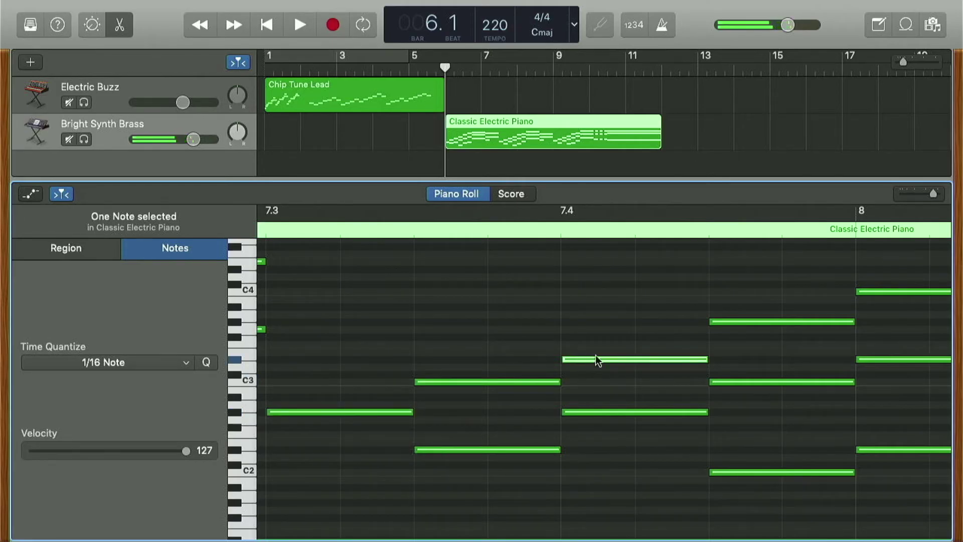
left_click(755, 322)
scroll(754, 318, "right", 10)
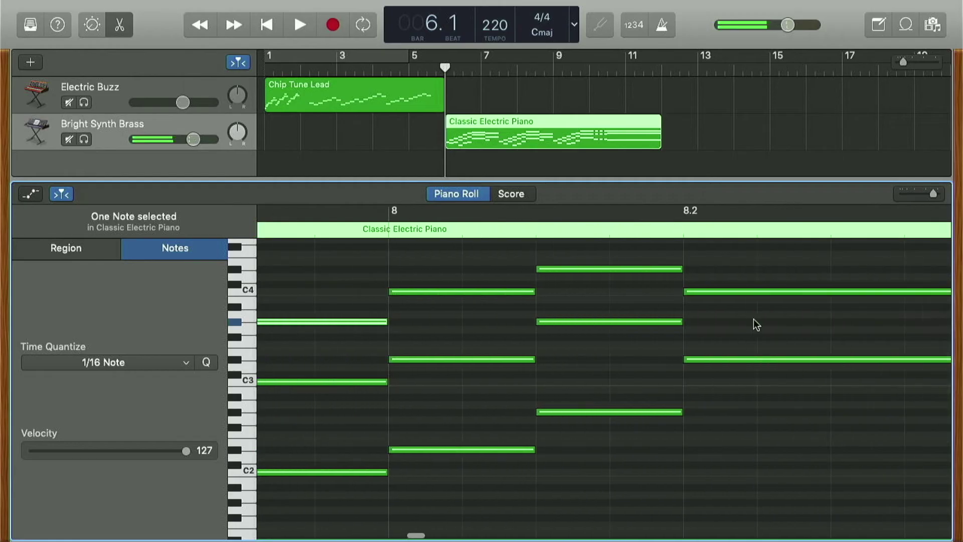
left_click(495, 359)
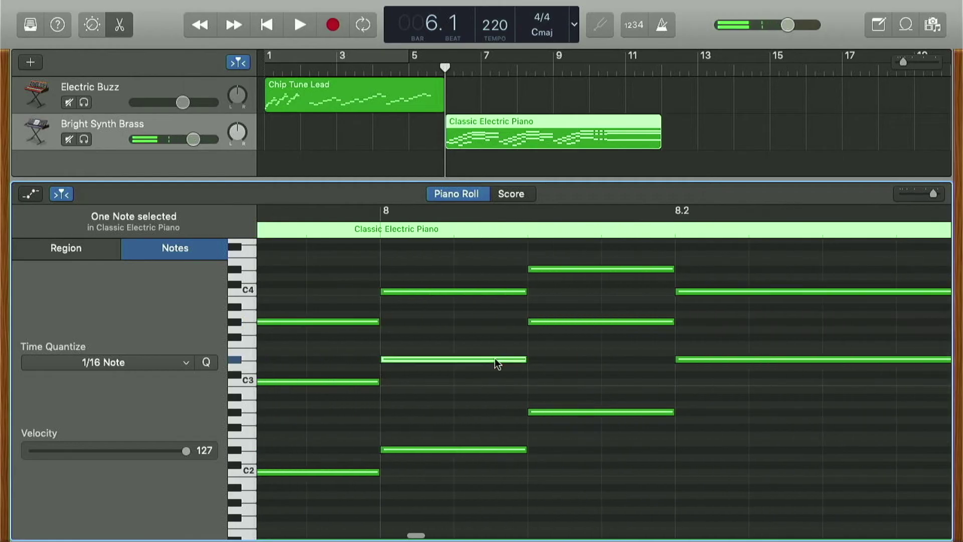
left_click(591, 322)
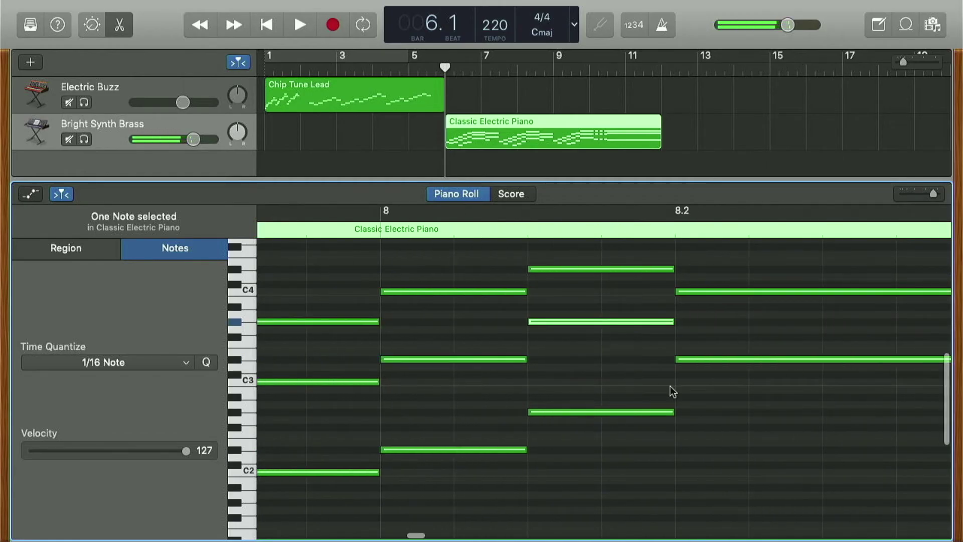
scroll(671, 386, "right", 3)
scroll(670, 386, "up", 3)
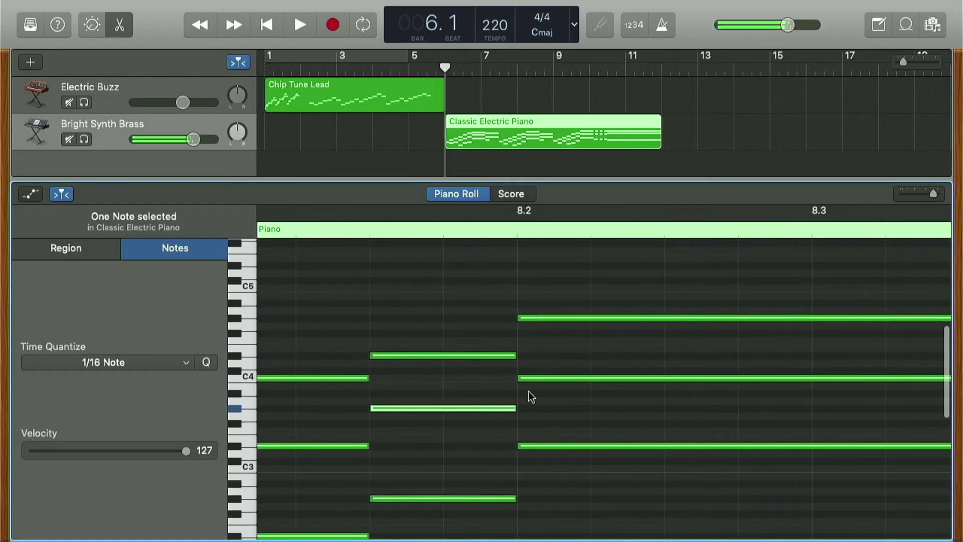
left_click(567, 378)
scroll(567, 377, "right", 5)
left_click(645, 356)
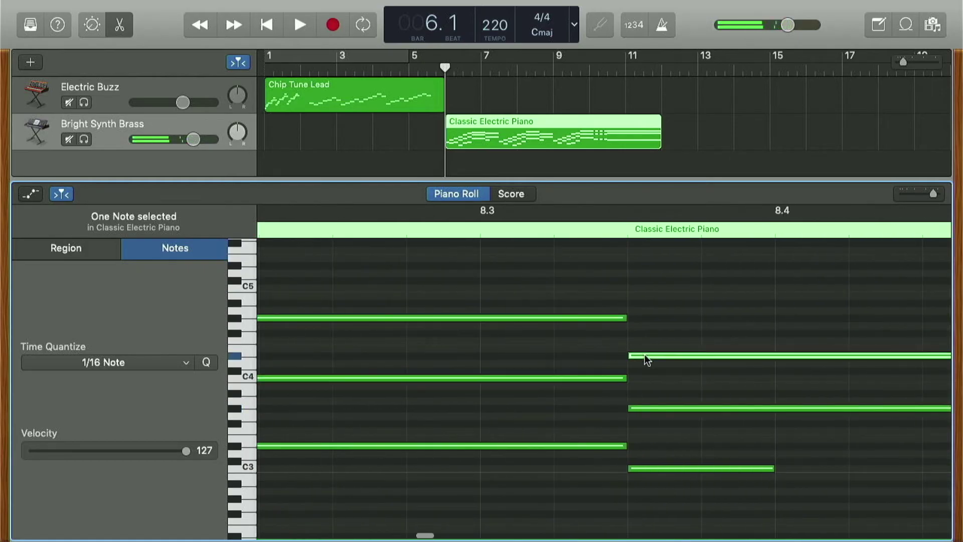
scroll(645, 355, "right", 7)
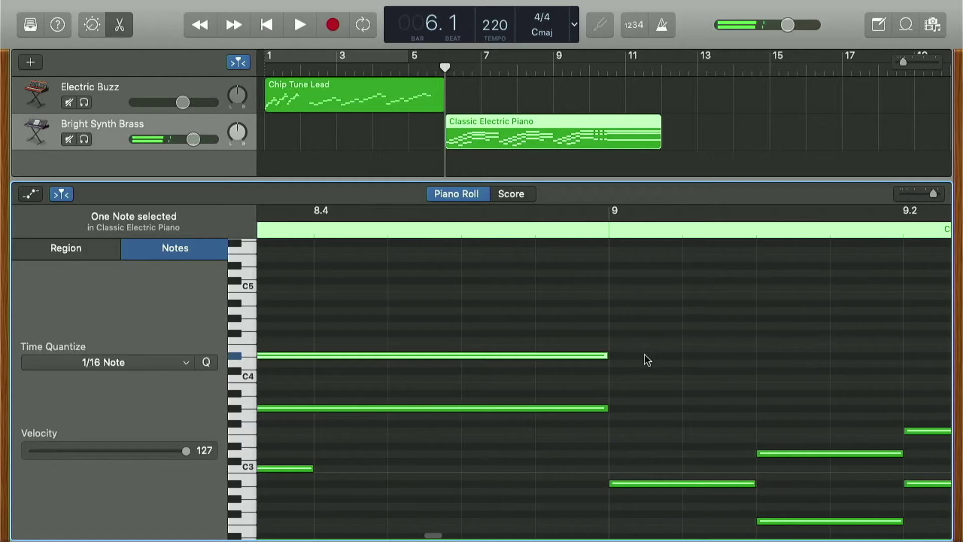
scroll(637, 344, "left", 3)
scroll(637, 342, "left", 4)
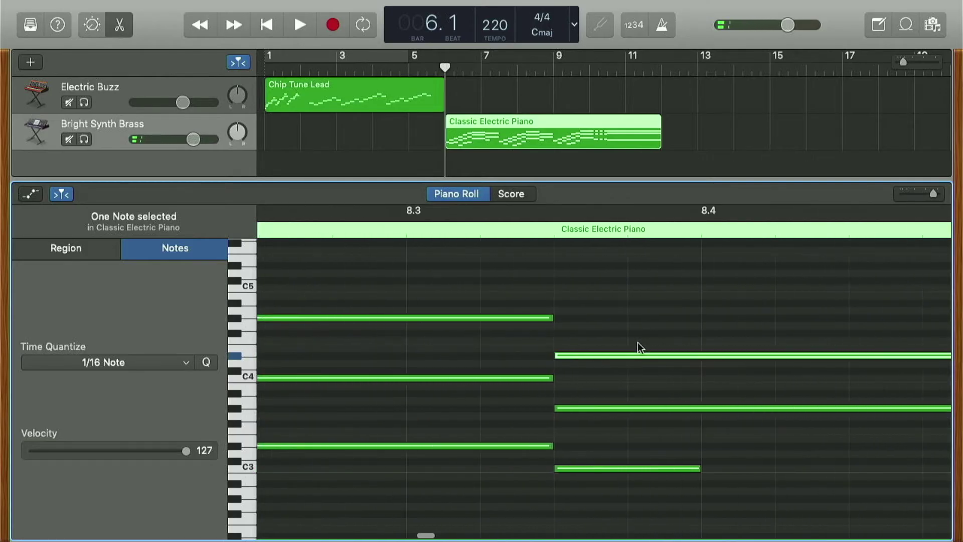
scroll(672, 353, "right", 3)
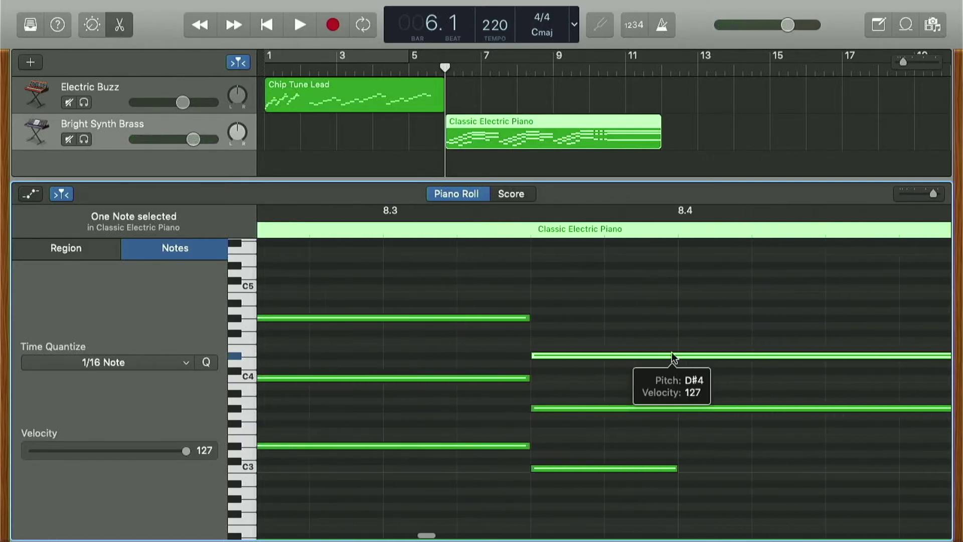
scroll(672, 352, "left", 1)
scroll(673, 353, "down", 1)
scroll(624, 351, "up", 1)
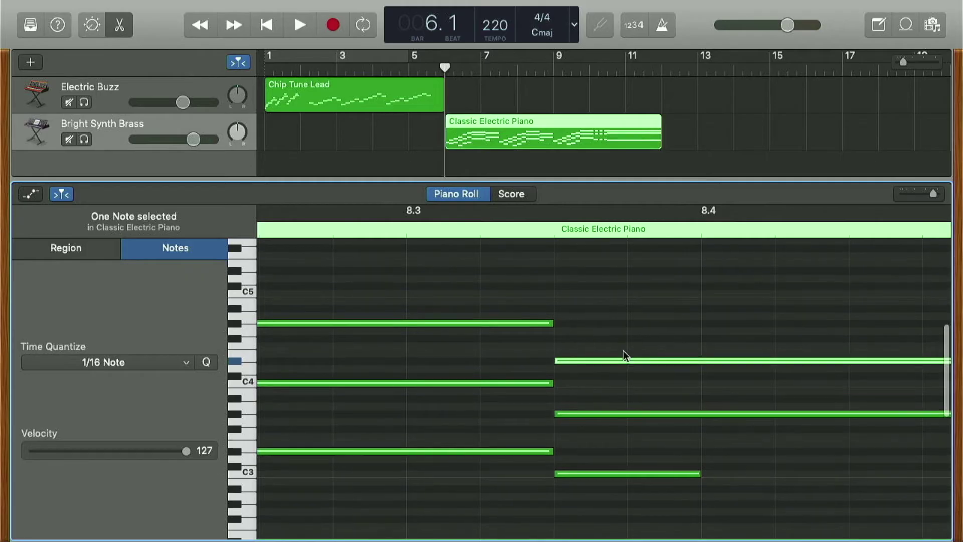
left_click(522, 324)
left_click(588, 362)
scroll(588, 363, "right", 5)
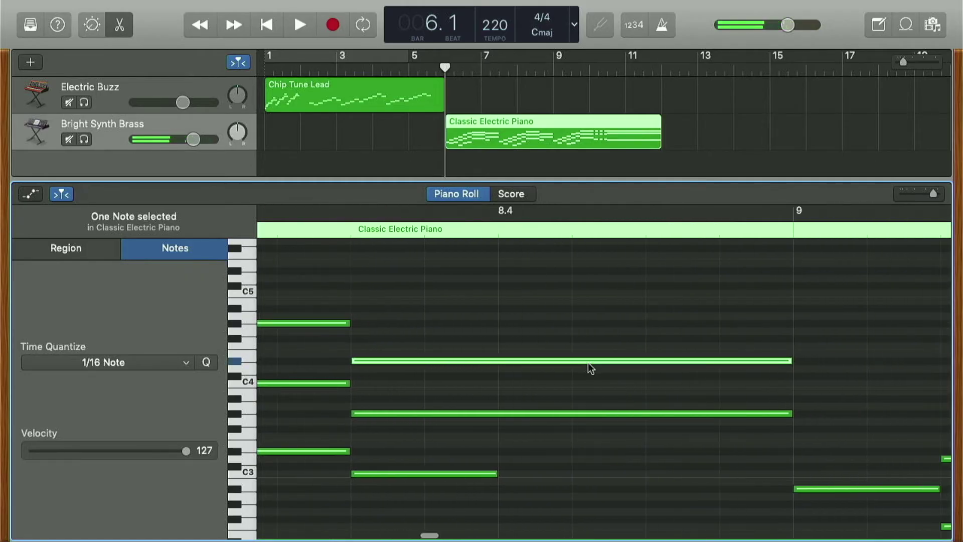
scroll(588, 365, "left", 10)
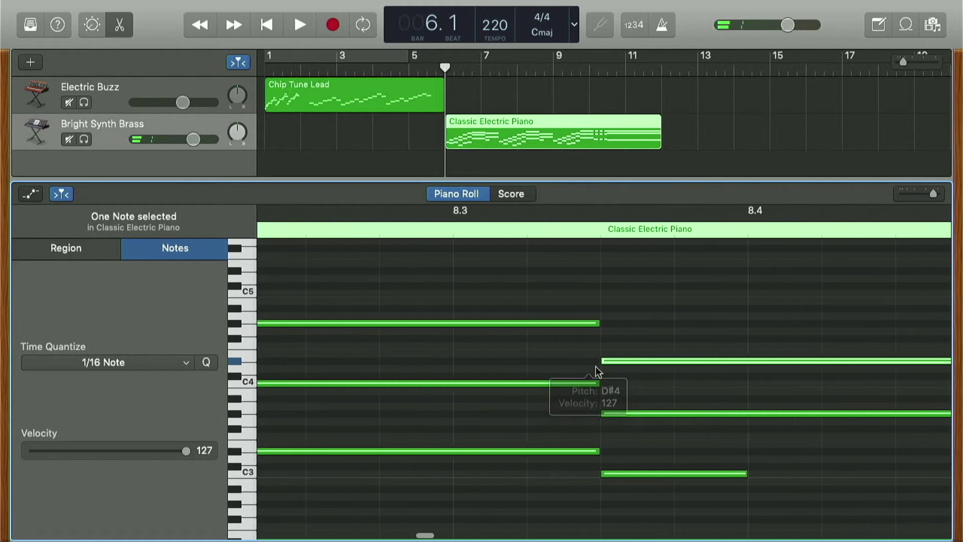
scroll(541, 406, "left", 7)
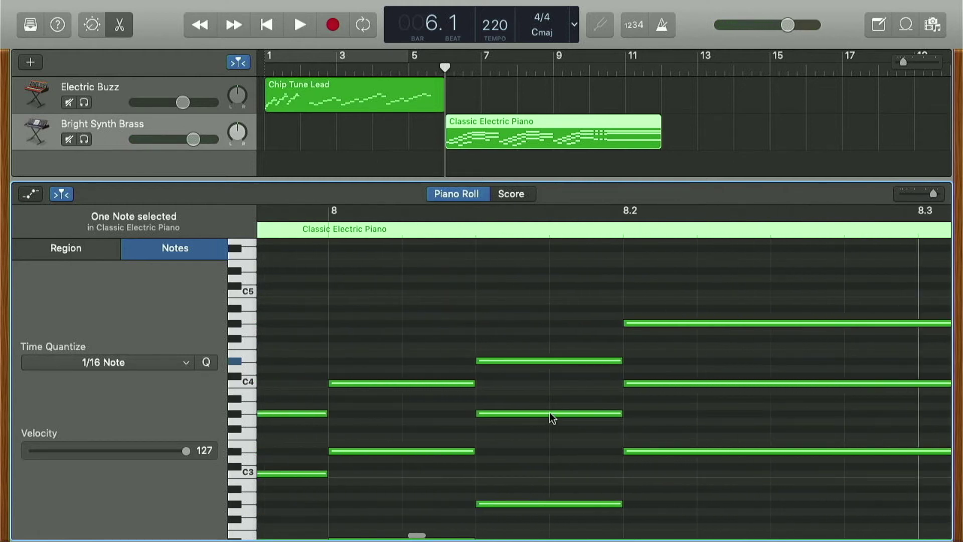
left_click(550, 413)
left_click(660, 386)
left_click(666, 384)
scroll(667, 385, "right", 6)
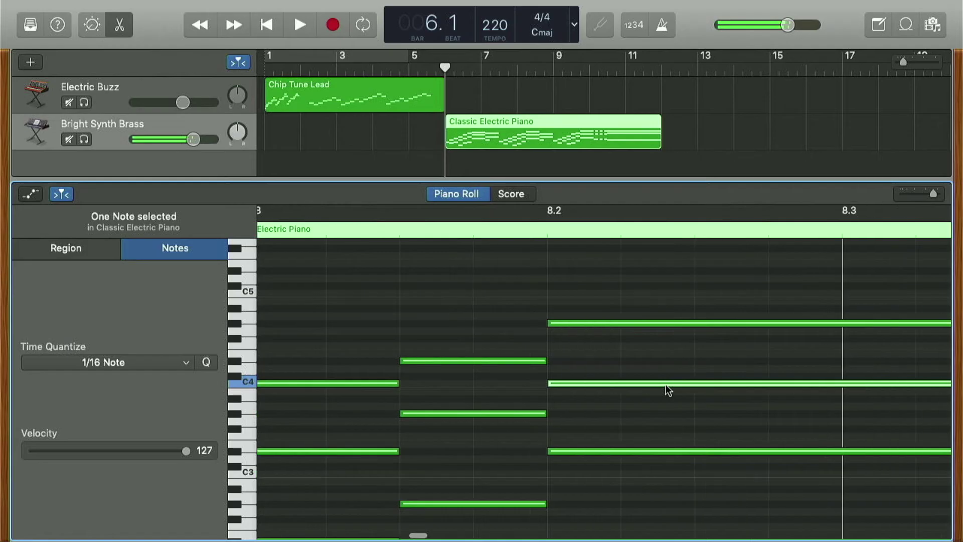
left_click(804, 359)
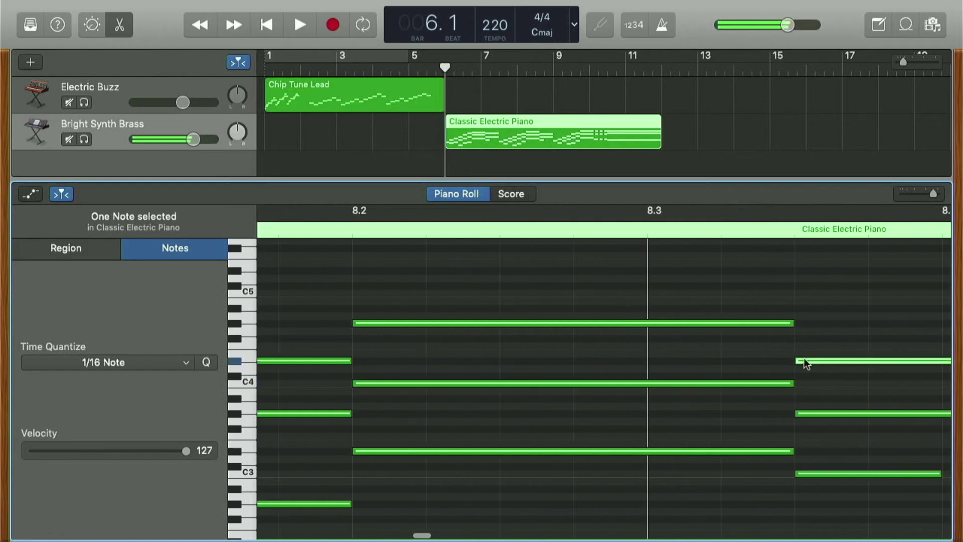
left_click(754, 323)
left_click(836, 362)
scroll(836, 362, "right", 6)
scroll(836, 363, "right", 6)
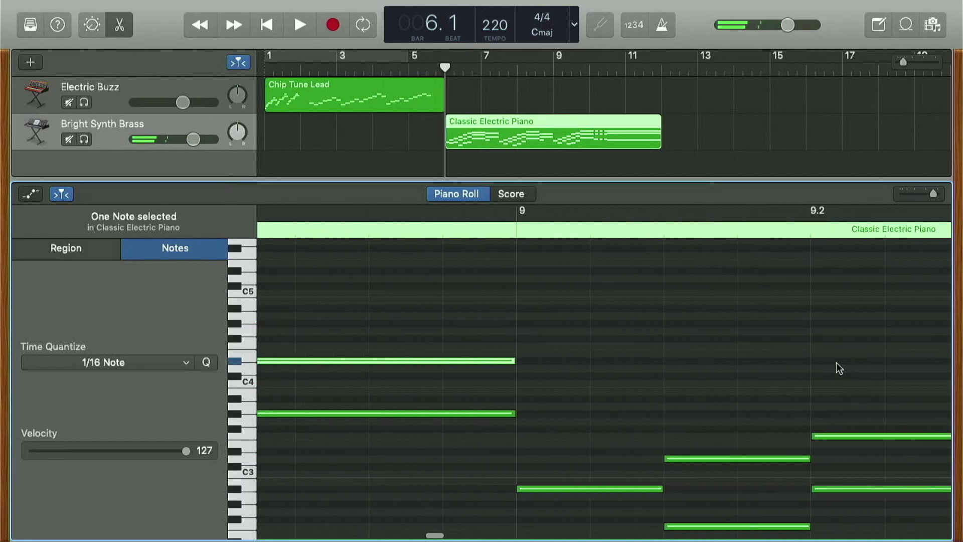
scroll(836, 362, "down", 2)
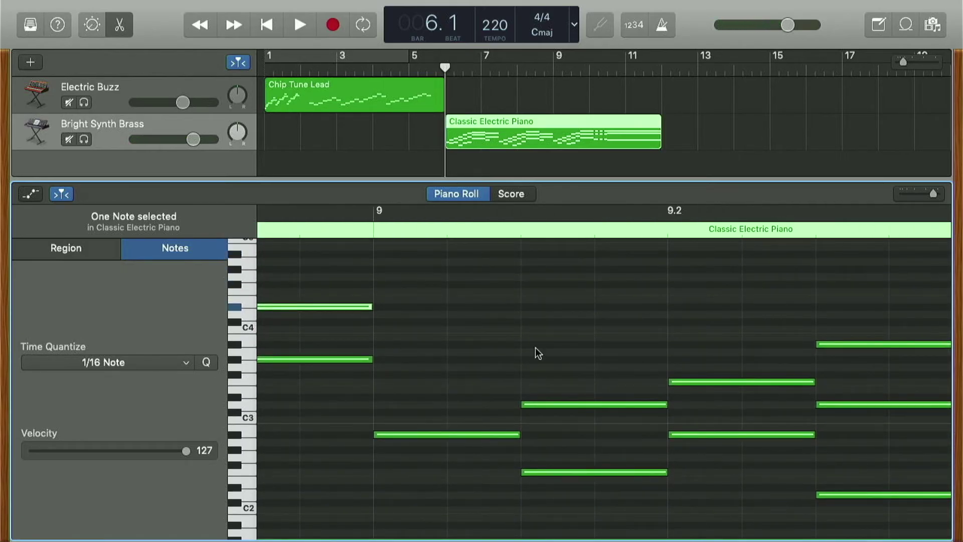
scroll(536, 349, "right", 3)
- Select the A#2 note and the following phrase notes through bar 9.3 to compare their pitches
scroll(536, 348, "down", 1)
scroll(536, 348, "left", 1)
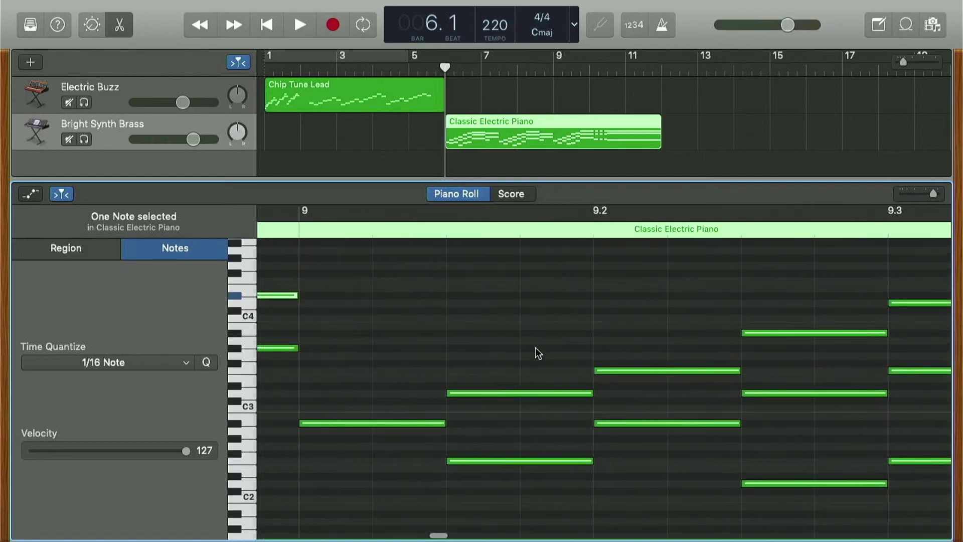
left_click(376, 422)
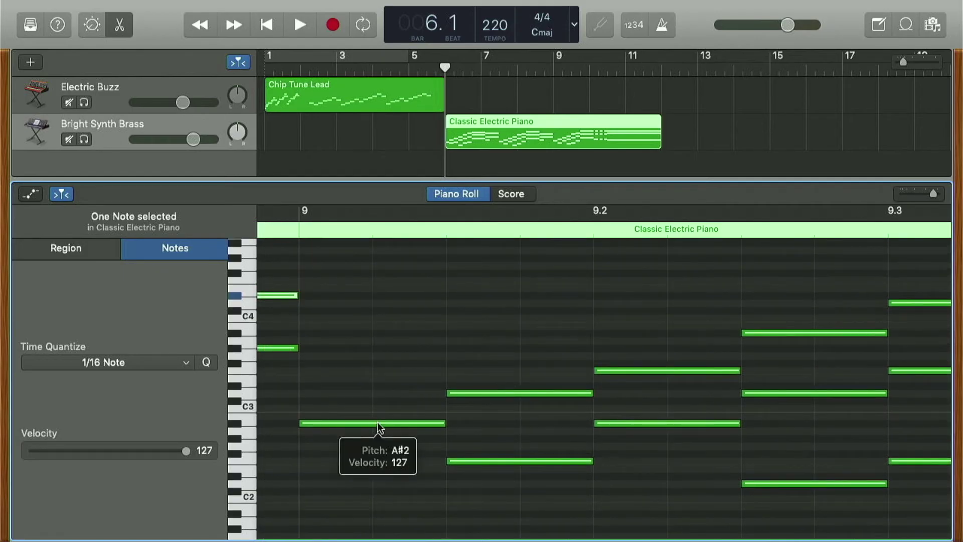
left_click(476, 394)
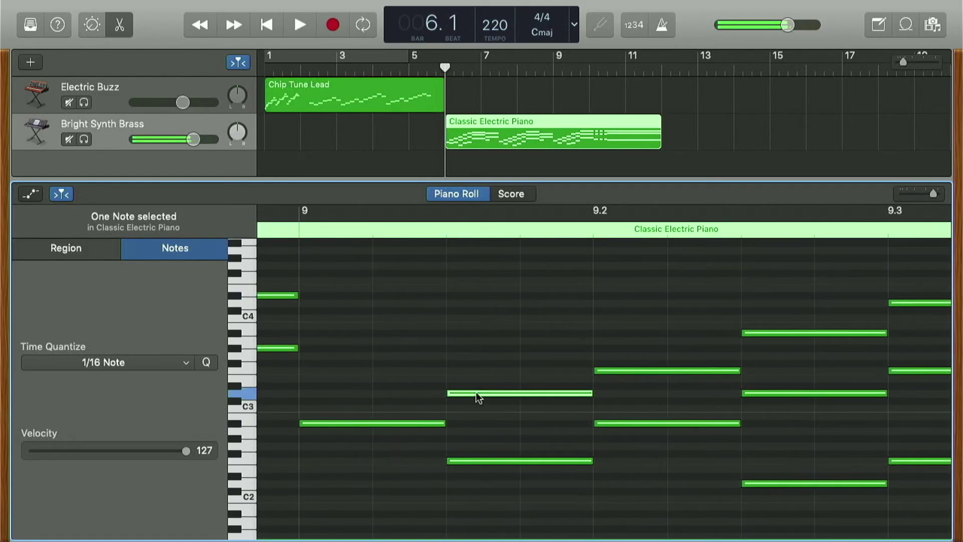
left_click(628, 371)
left_click(783, 332)
scroll(783, 333, "right", 5)
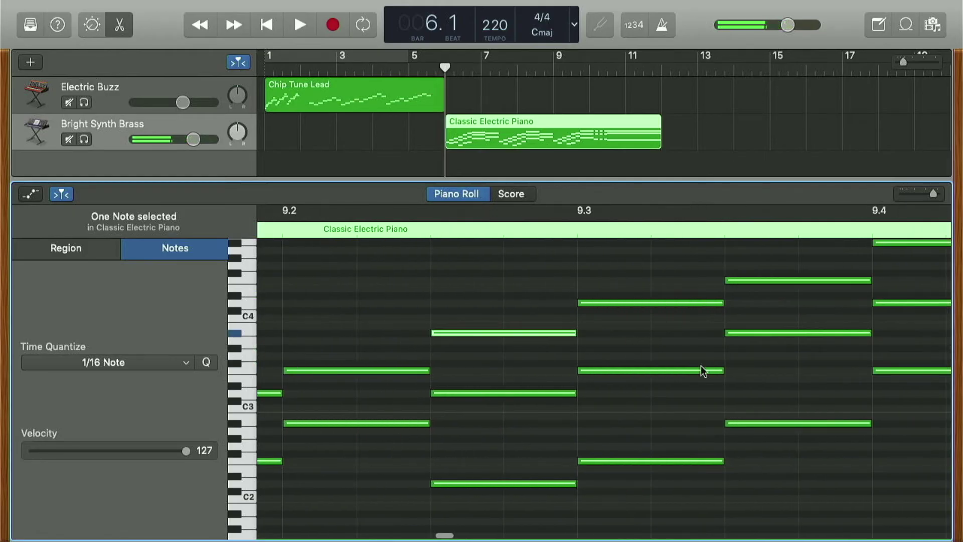
left_click(701, 371)
left_click(763, 332)
scroll(763, 332, "right", 5)
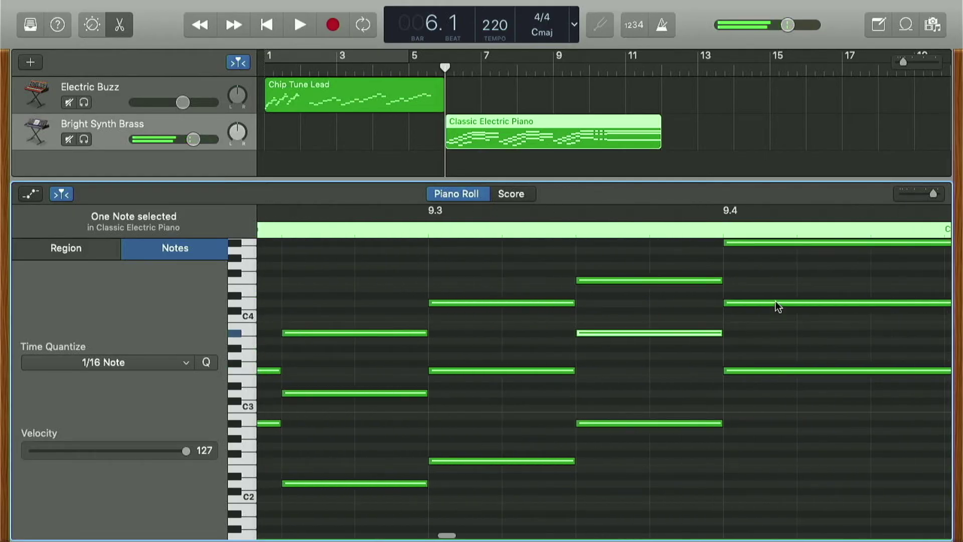
scroll(777, 306, "right", 10)
- Inspect the sustained high note and repeated D4 notes after 9.4, plus the shorter notes beside them
scroll(777, 299, "up", 3)
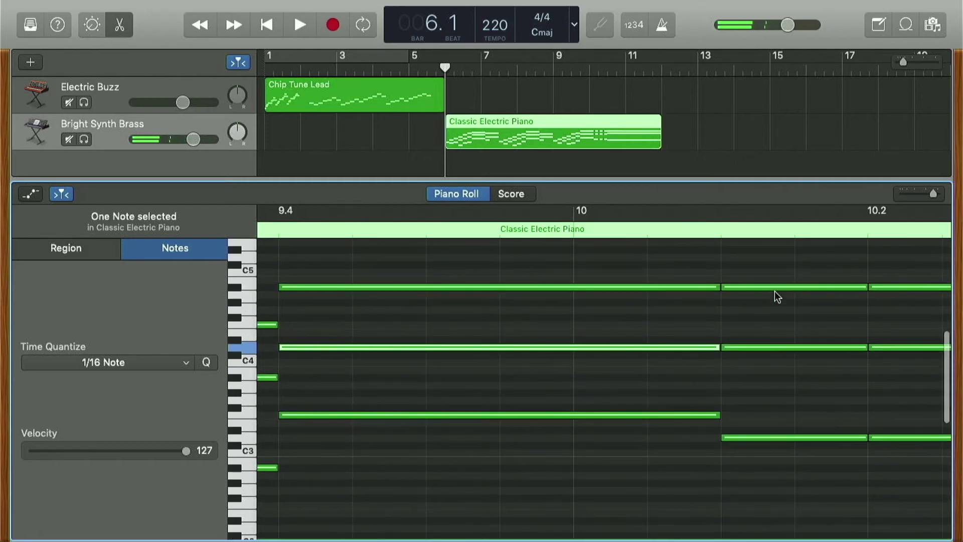
left_click(775, 291)
left_click(775, 288)
left_click(677, 346)
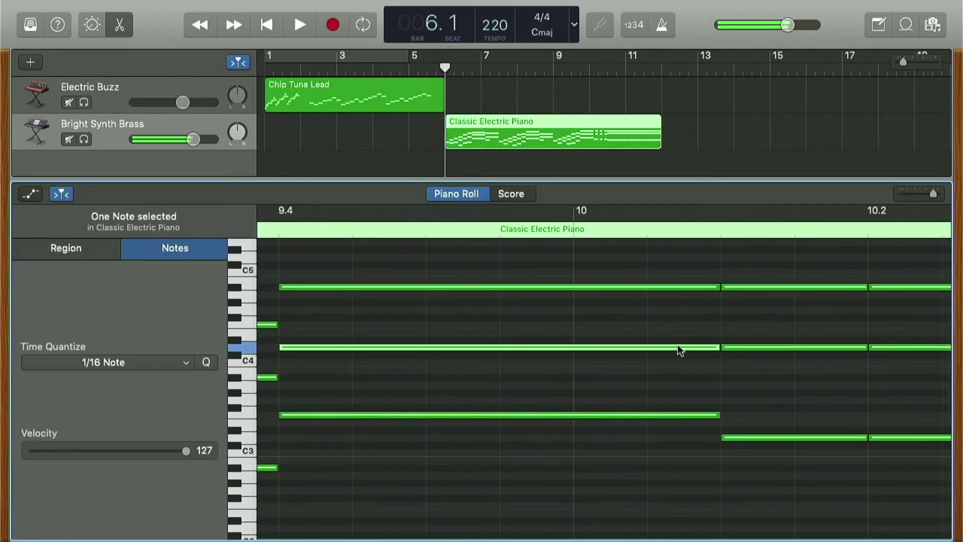
scroll(678, 347, "left", 10)
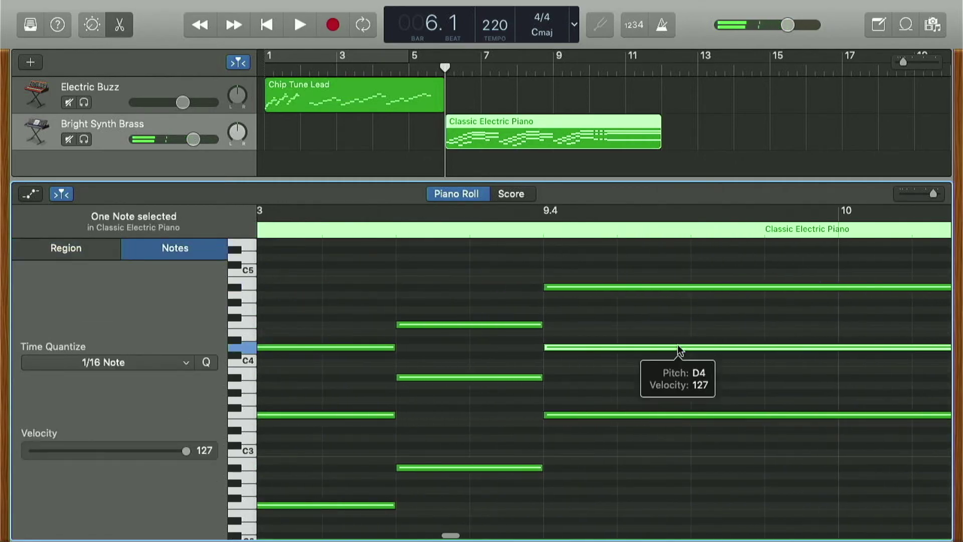
left_click(488, 378)
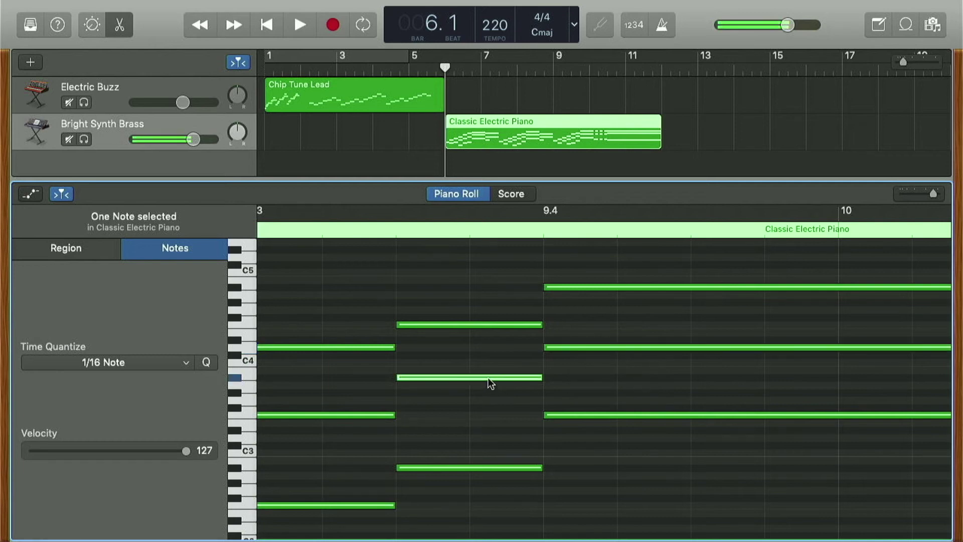
left_click(591, 348)
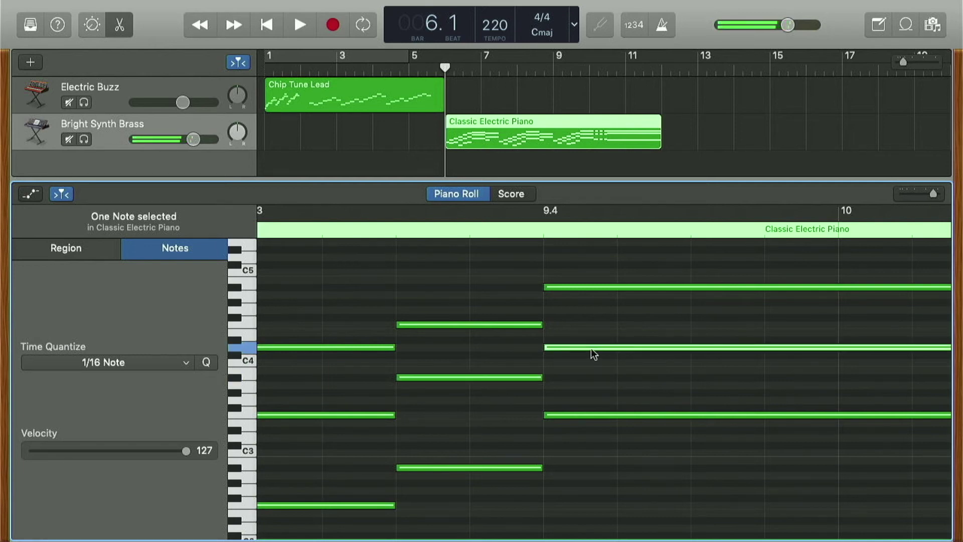
scroll(591, 348, "right", 15)
scroll(502, 345, "left", 1)
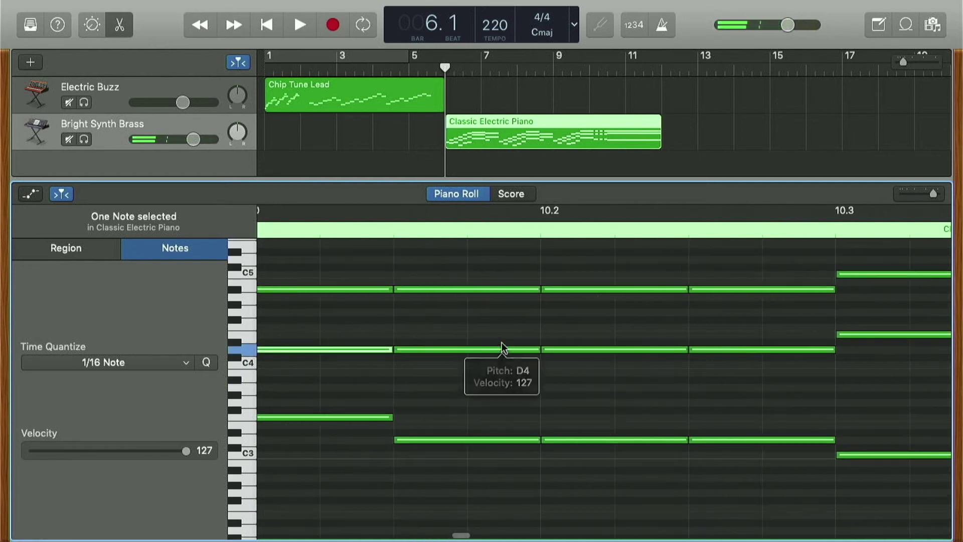
left_click(435, 350)
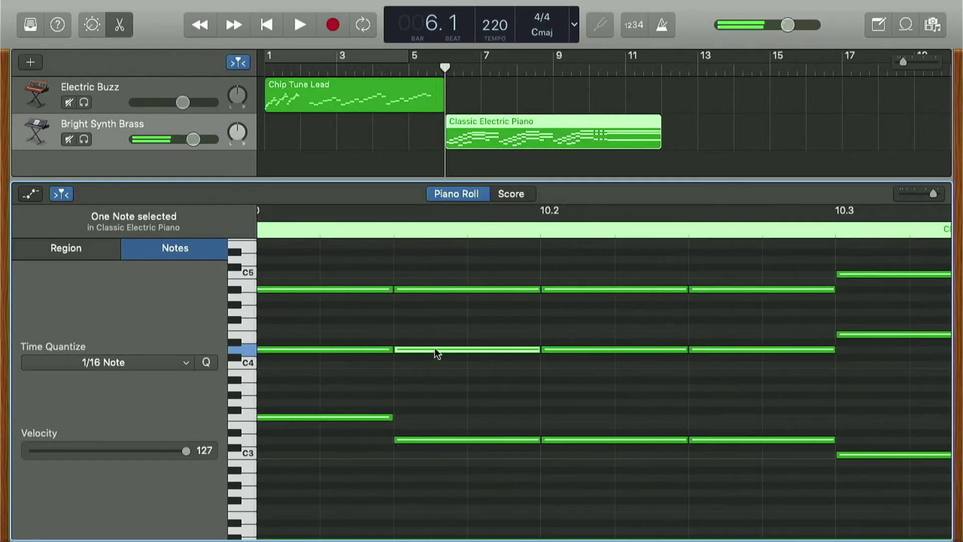
left_click(432, 289)
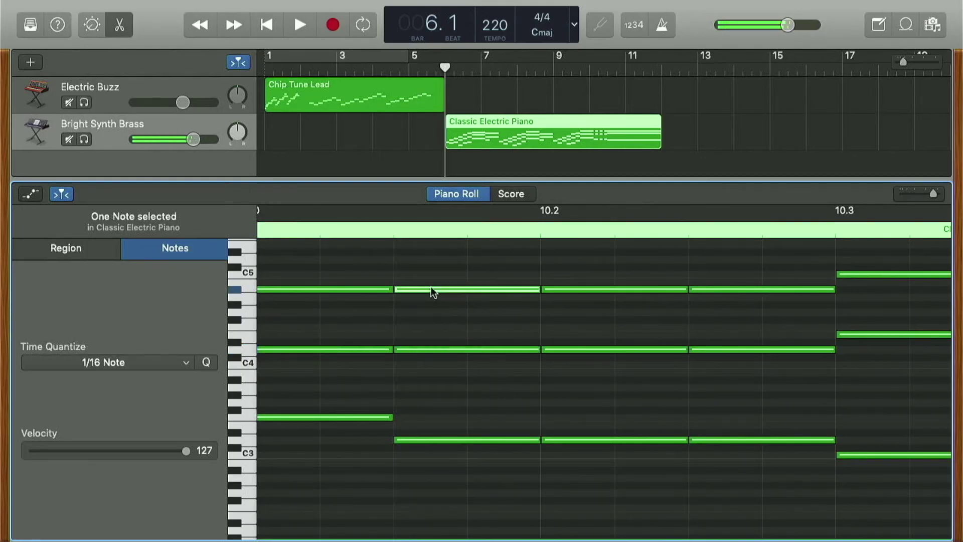
scroll(432, 289, "left", 8)
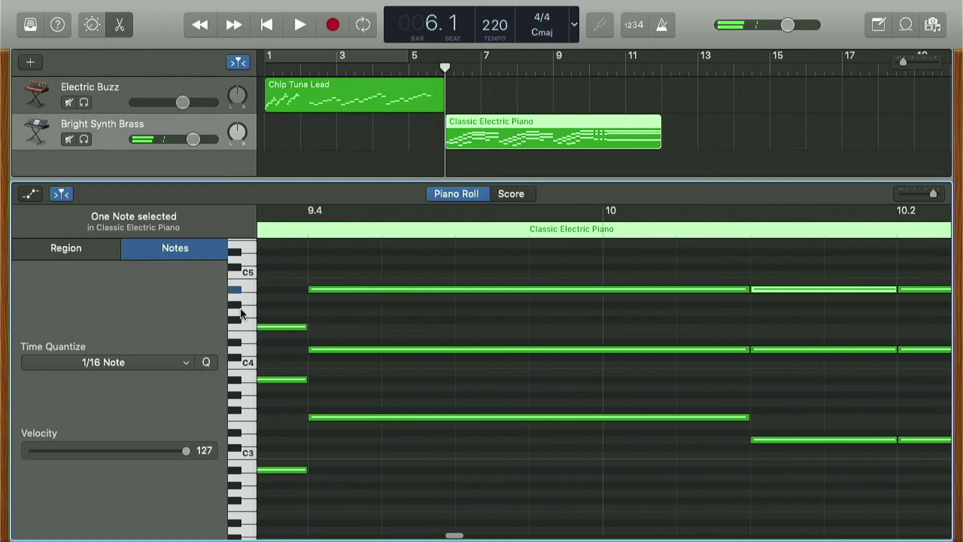
left_click(246, 325)
- Compare the short high note before 9.4 with the long D4 and upper notes after it
scroll(502, 333, "left", 4)
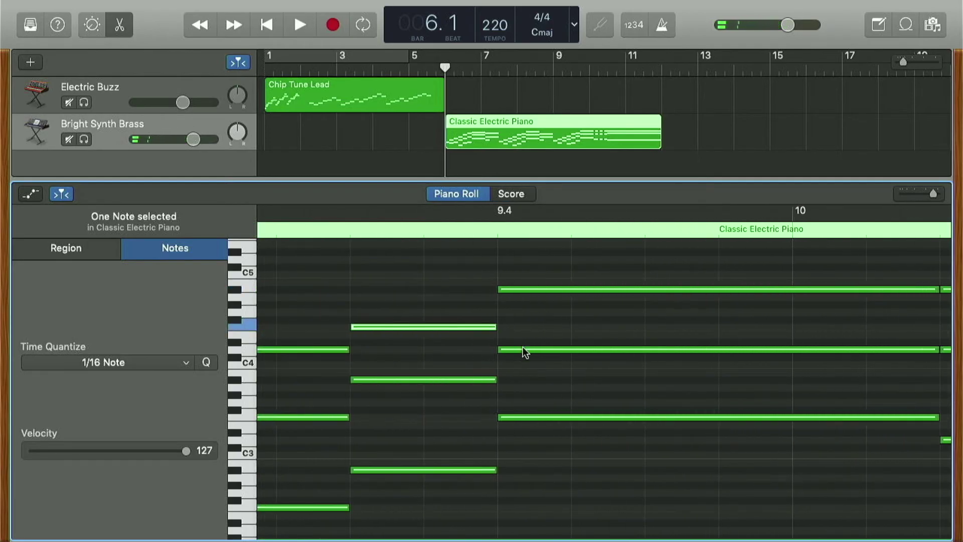
mouse_move(524, 351)
scroll(525, 351, "right", 3)
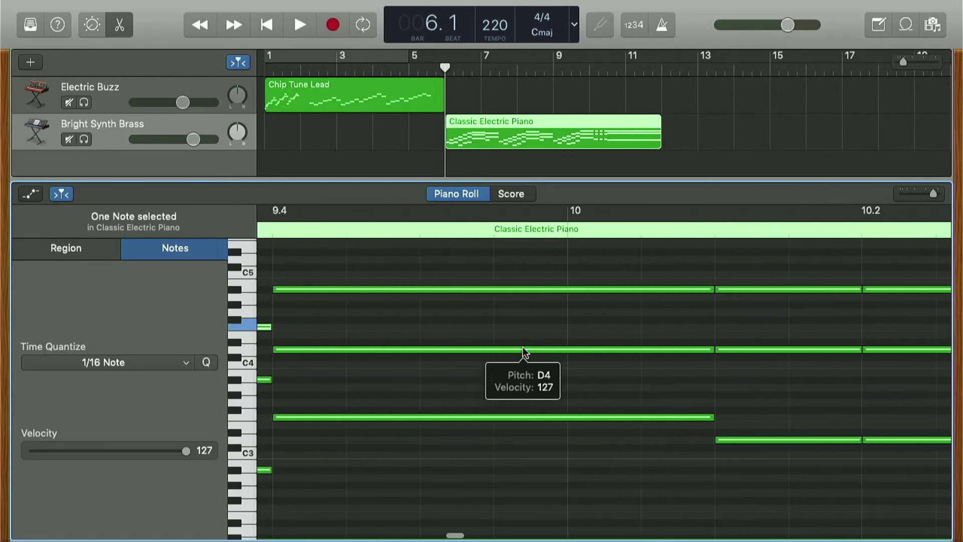
scroll(524, 352, "left", 3)
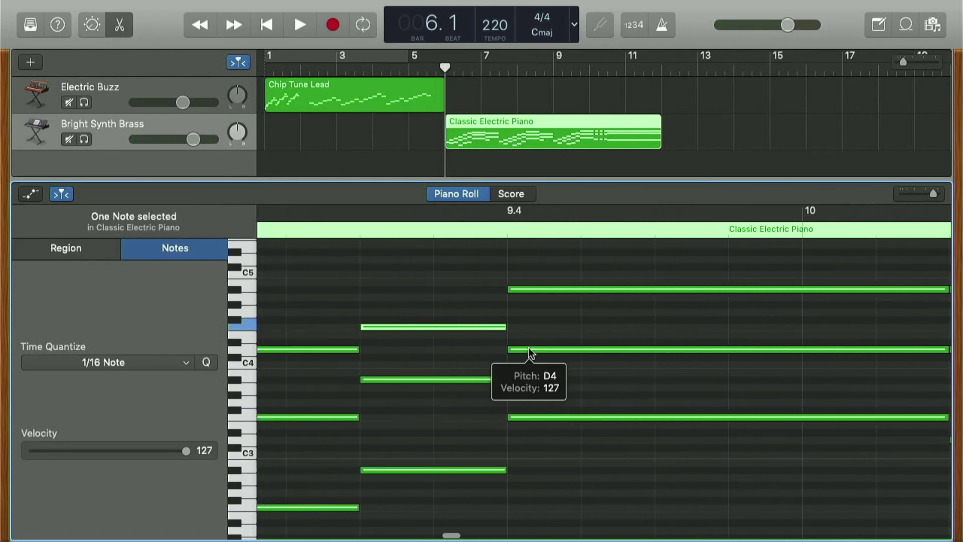
left_click(529, 349)
left_click(485, 326)
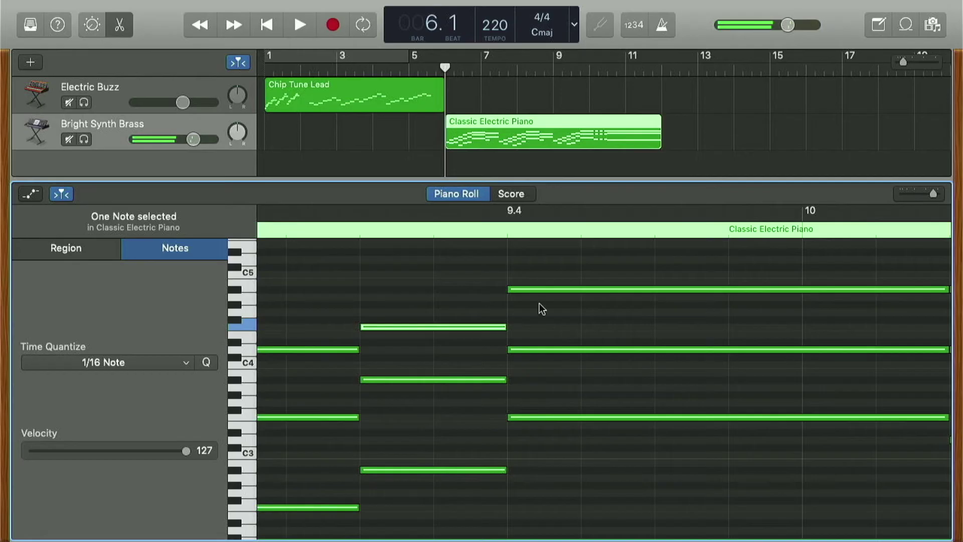
left_click(544, 289)
left_click(486, 326)
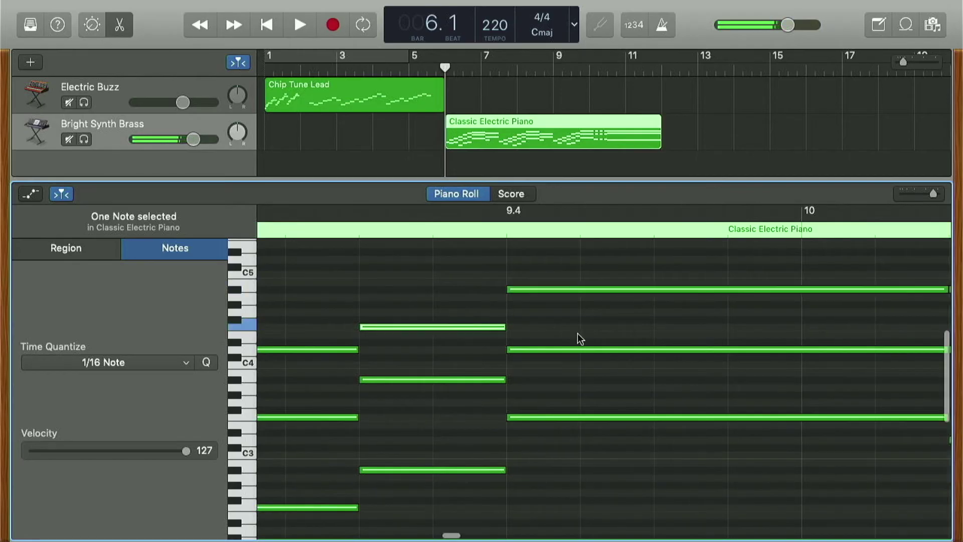
scroll(577, 333, "right", 10)
scroll(577, 333, "right", 4)
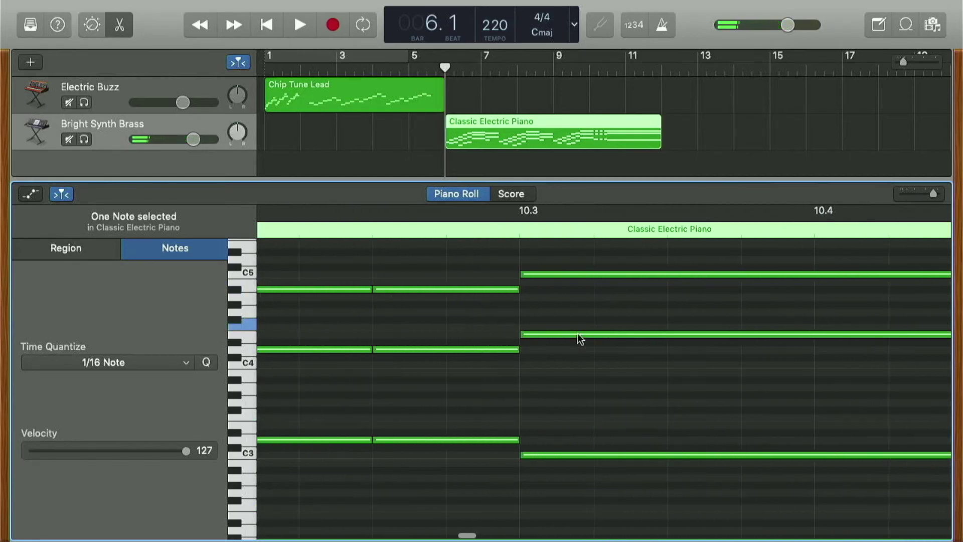
scroll(567, 338, "left", 6)
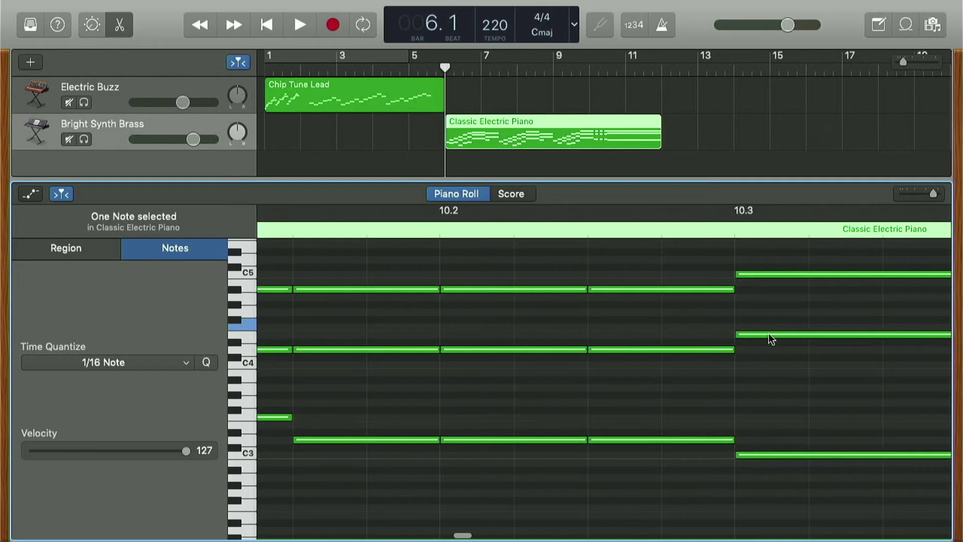
- Select the C5 note starting at 10.3 and scroll through the rest of the region
left_click(786, 274)
scroll(719, 357, "right", 5)
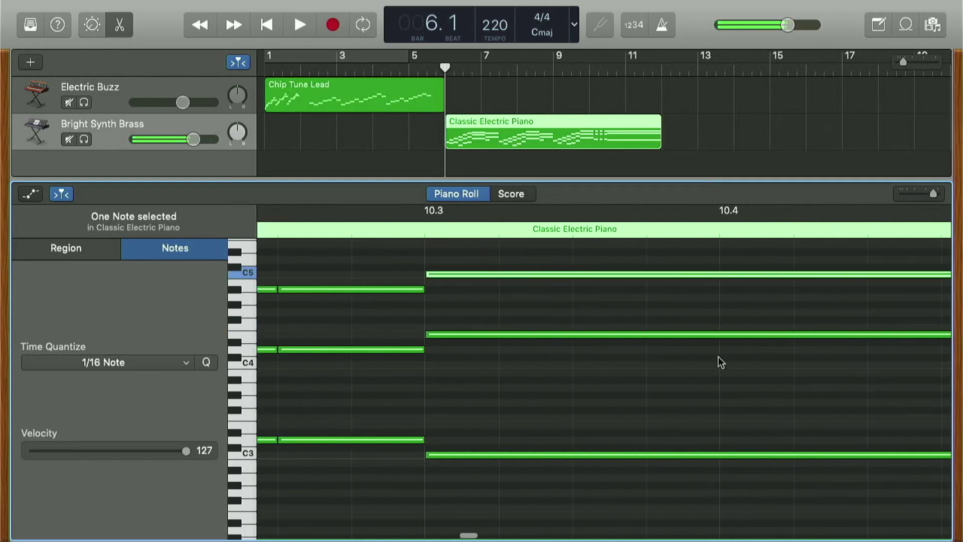
scroll(718, 356, "right", 13)
scroll(719, 357, "left", 15)
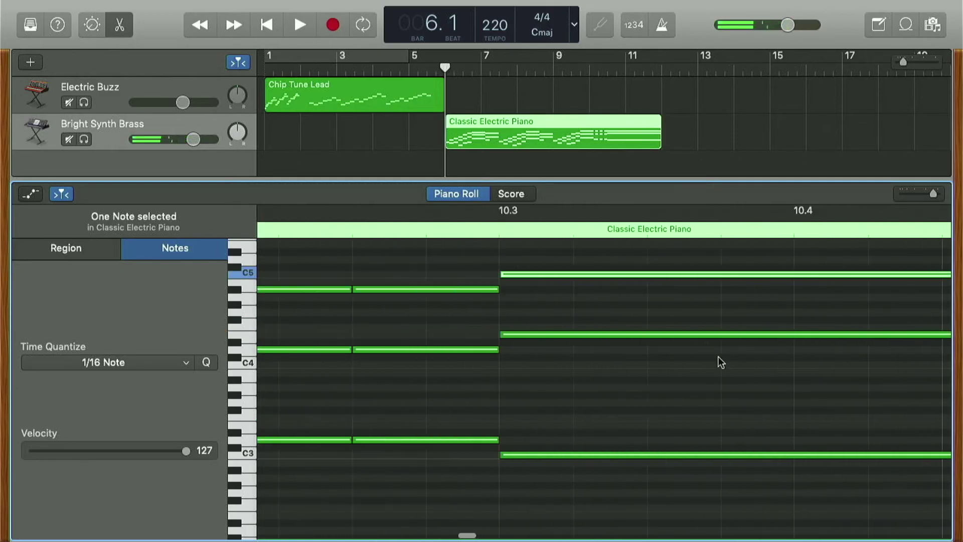
scroll(718, 356, "left", 15)
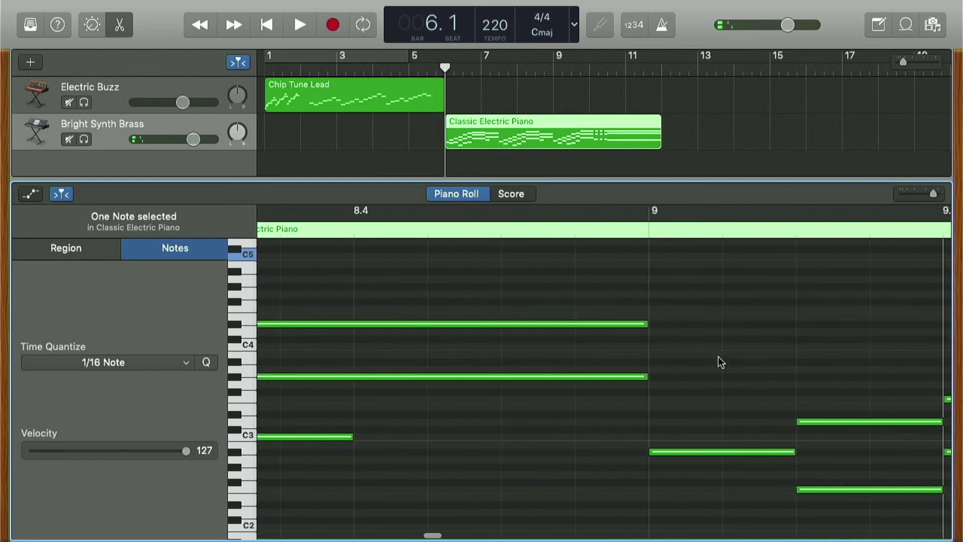
scroll(718, 357, "left", 8)
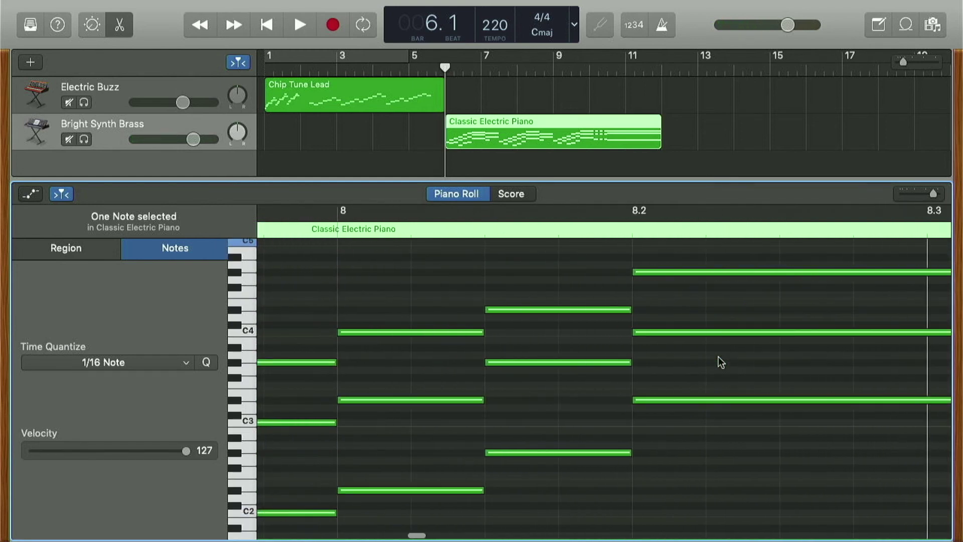
scroll(719, 356, "left", 8)
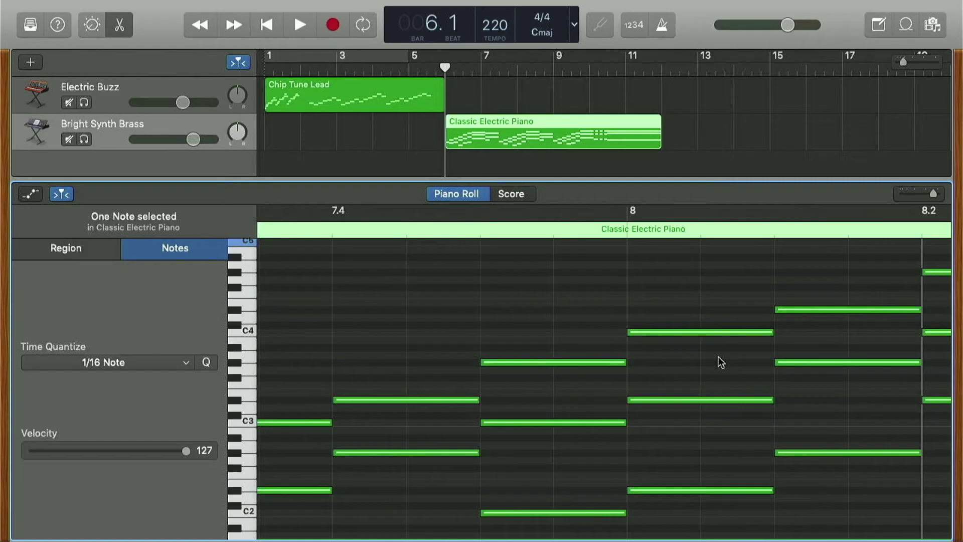
scroll(718, 357, "down", 3)
scroll(718, 356, "left", 2)
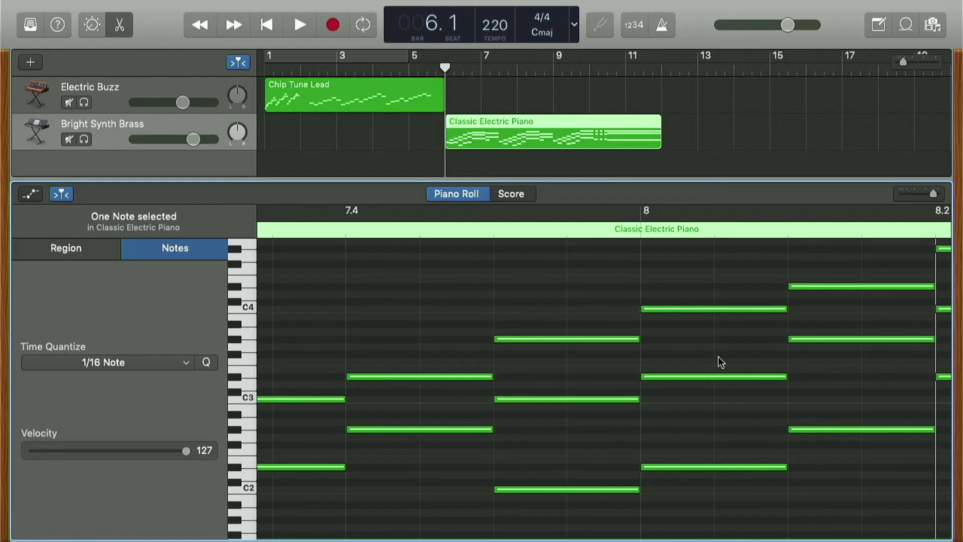
scroll(718, 357, "left", 10)
scroll(718, 356, "left", 9)
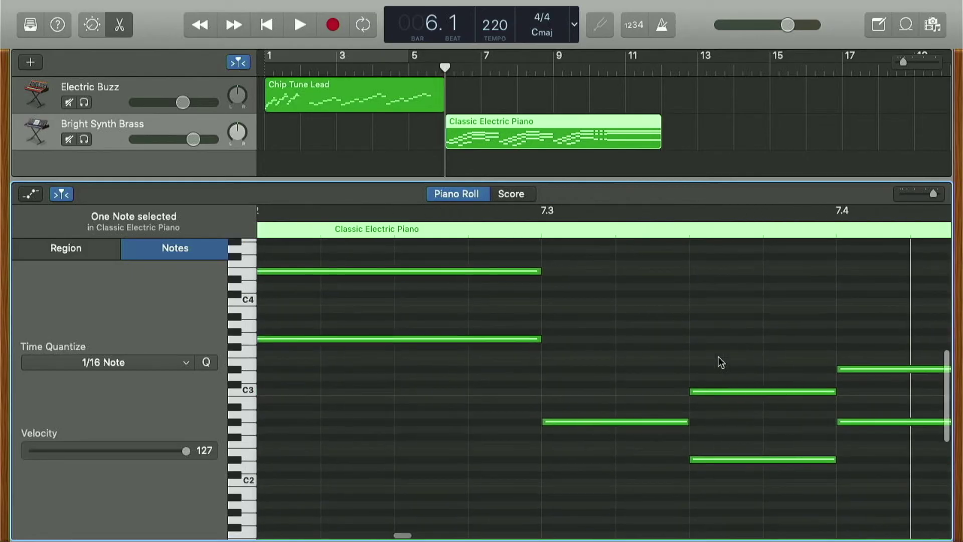
scroll(719, 357, "up", 8)
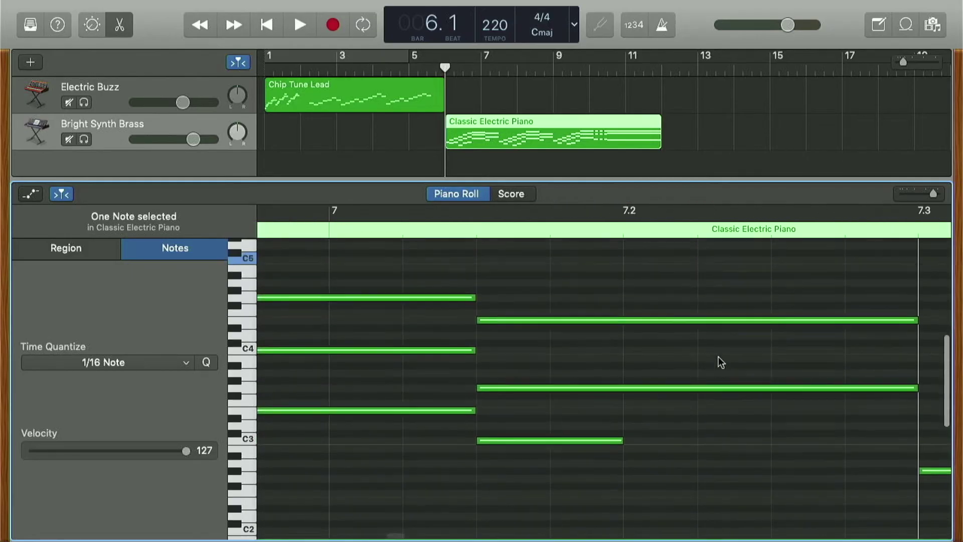
scroll(719, 357, "right", 4)
scroll(719, 357, "down", 4)
scroll(718, 357, "right", 6)
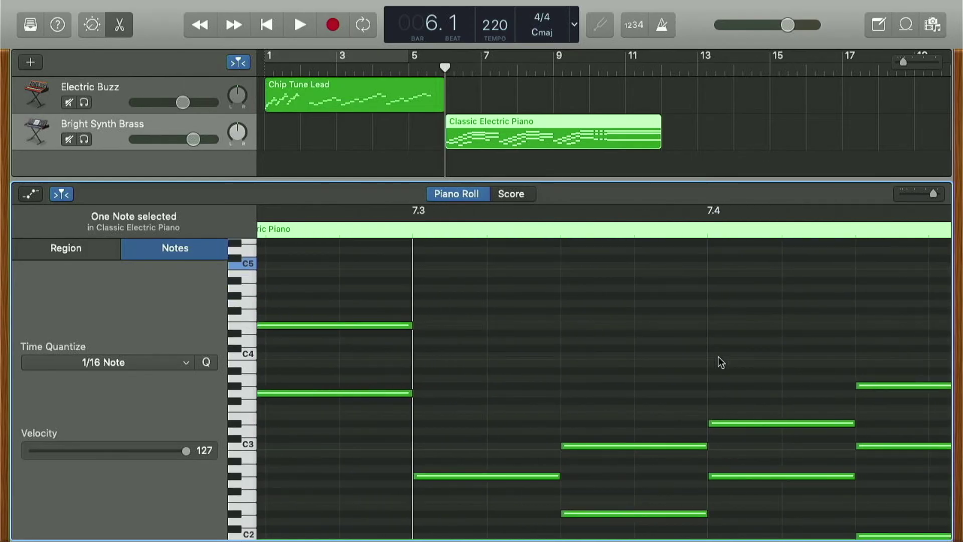
scroll(719, 357, "left", 20)
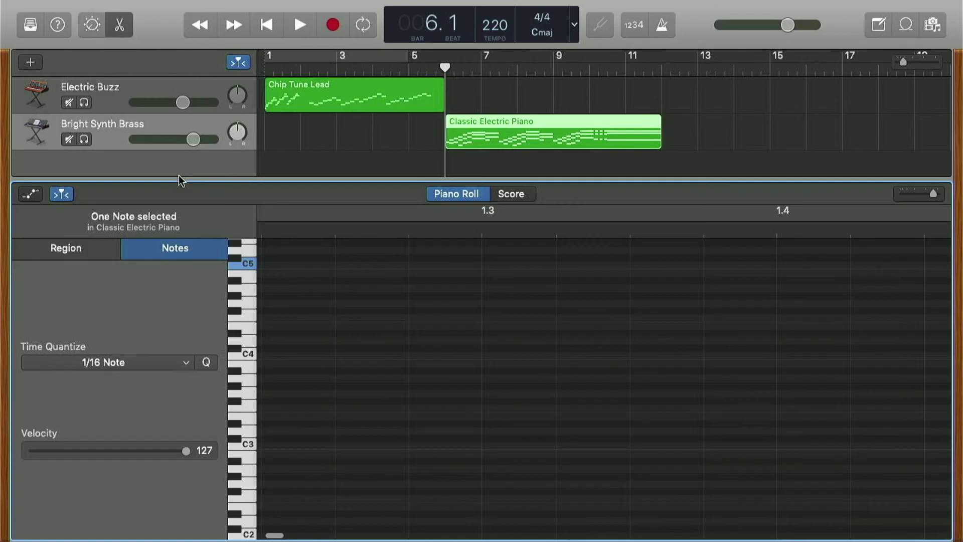
- View the Chip Tune Lead melody in the piano roll, then return to the Classic Electric Piano region
left_click(341, 100)
scroll(417, 339, "up", 3)
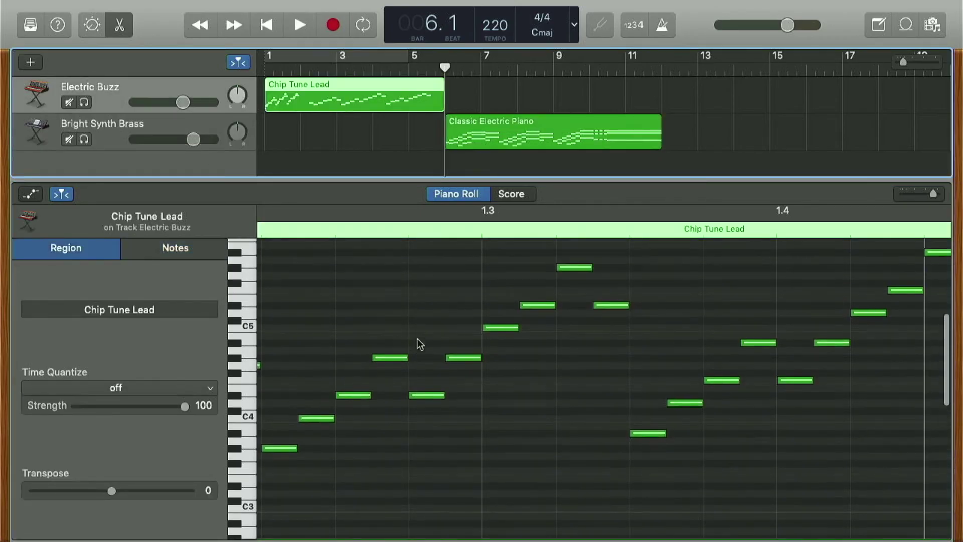
scroll(418, 339, "up", 3)
scroll(418, 340, "left", 15)
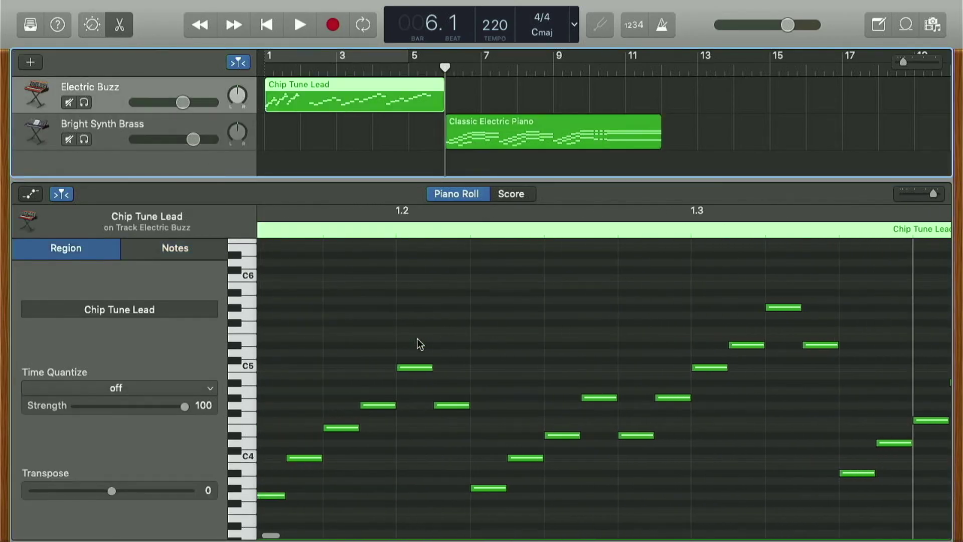
scroll(417, 339, "right", 5)
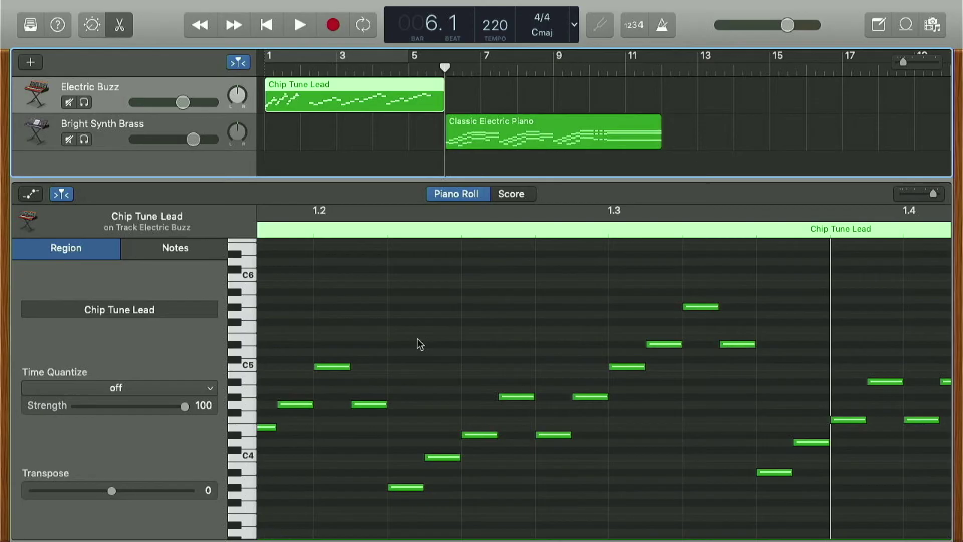
scroll(417, 340, "down", 1)
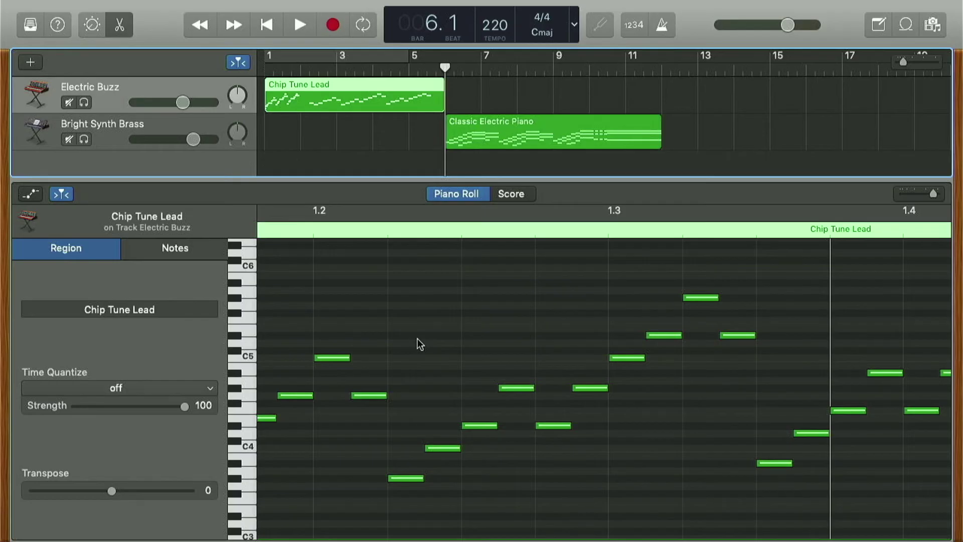
scroll(417, 339, "left", 5)
scroll(418, 339, "down", 3)
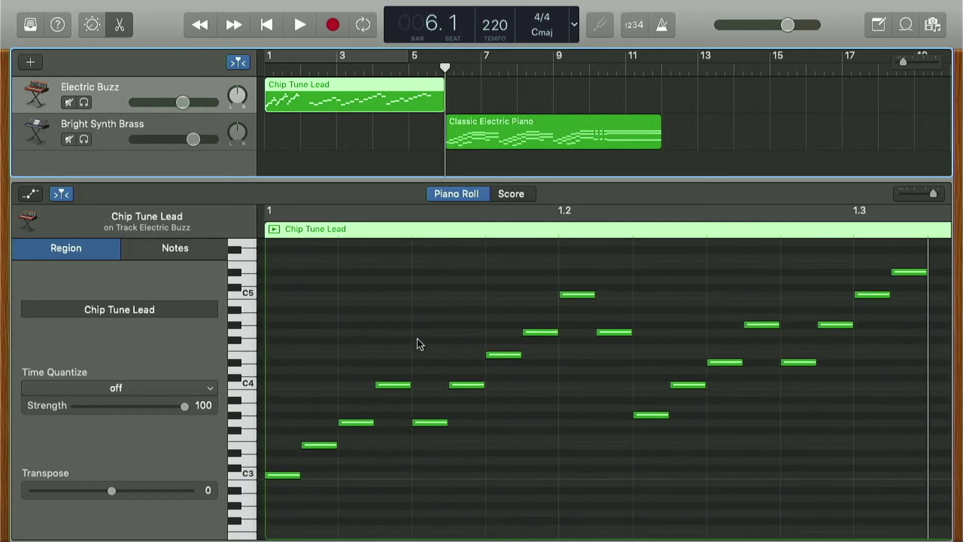
scroll(418, 339, "right", 5)
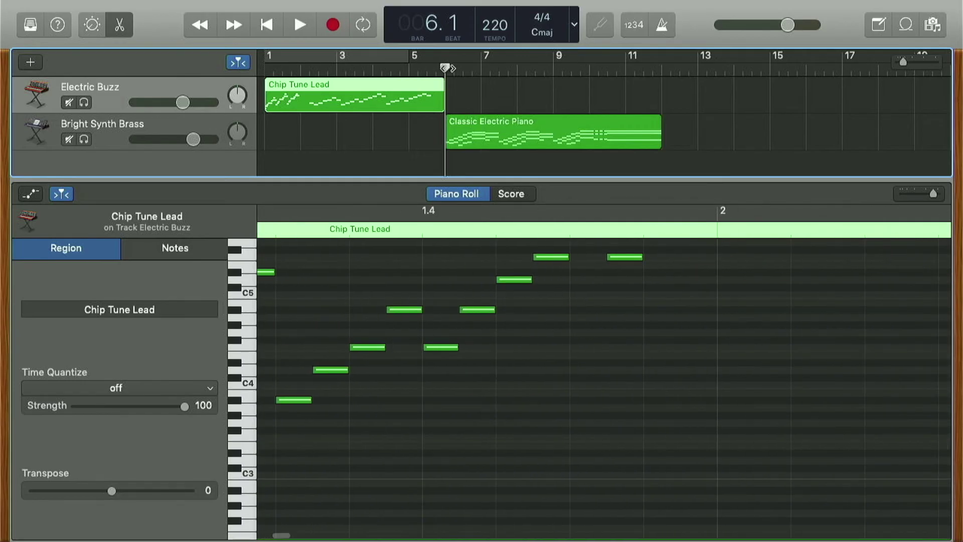
left_click(483, 136)
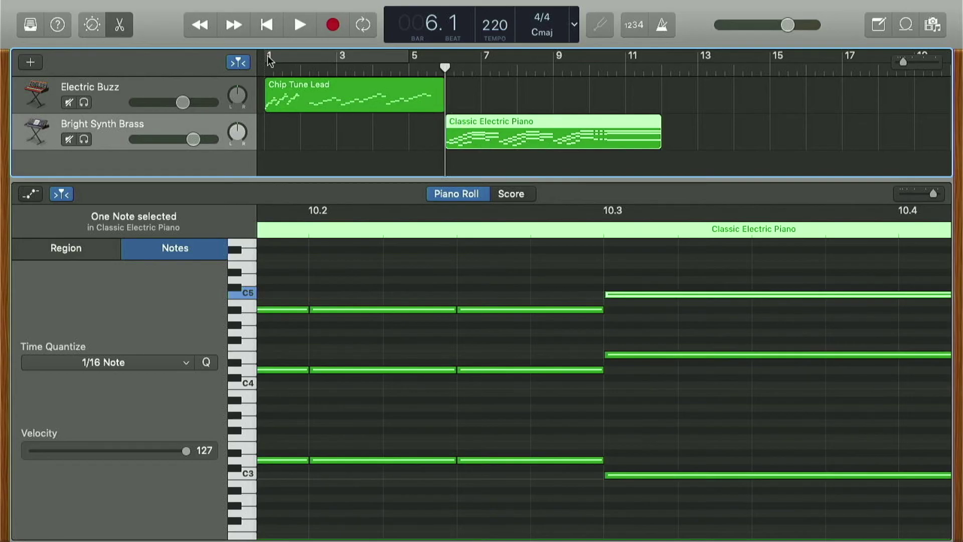
- Deselect the note and scroll through the electric piano chords around bars 9–10
mouse_move(503, 307)
left_click(524, 296)
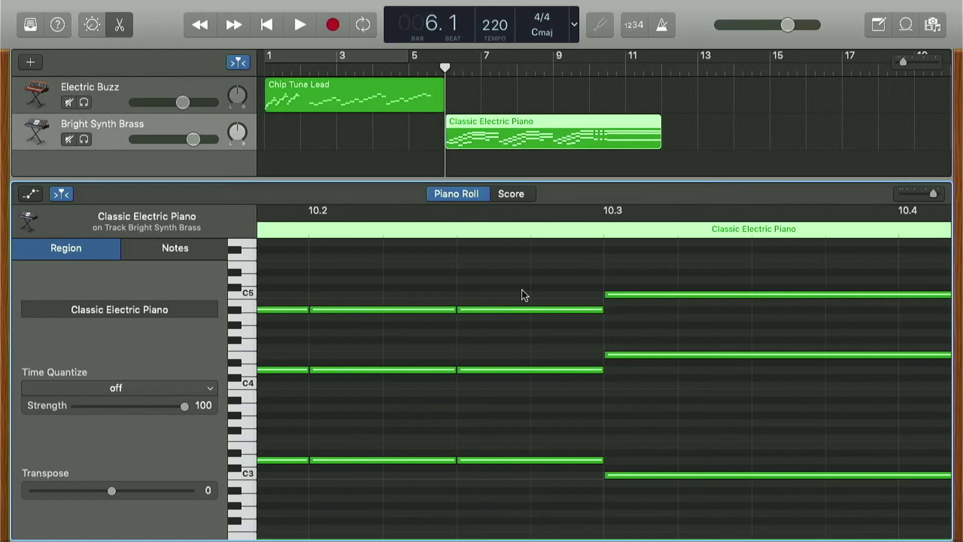
scroll(524, 295, "left", 5)
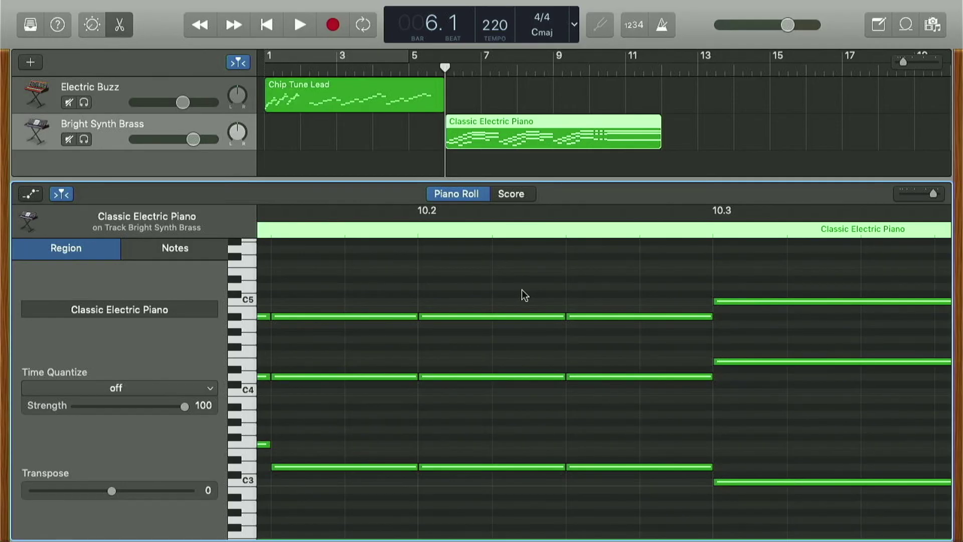
scroll(521, 290, "left", 6)
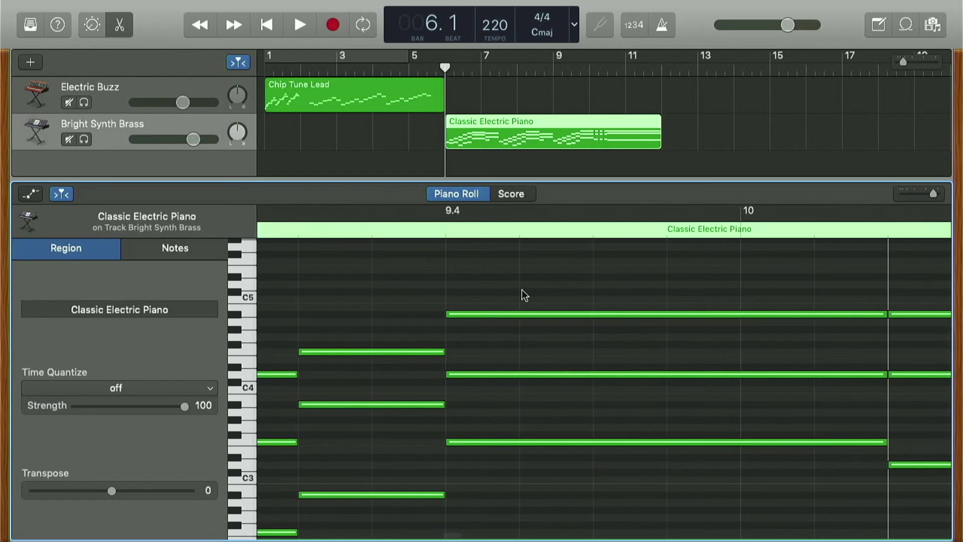
scroll(522, 290, "right", 2)
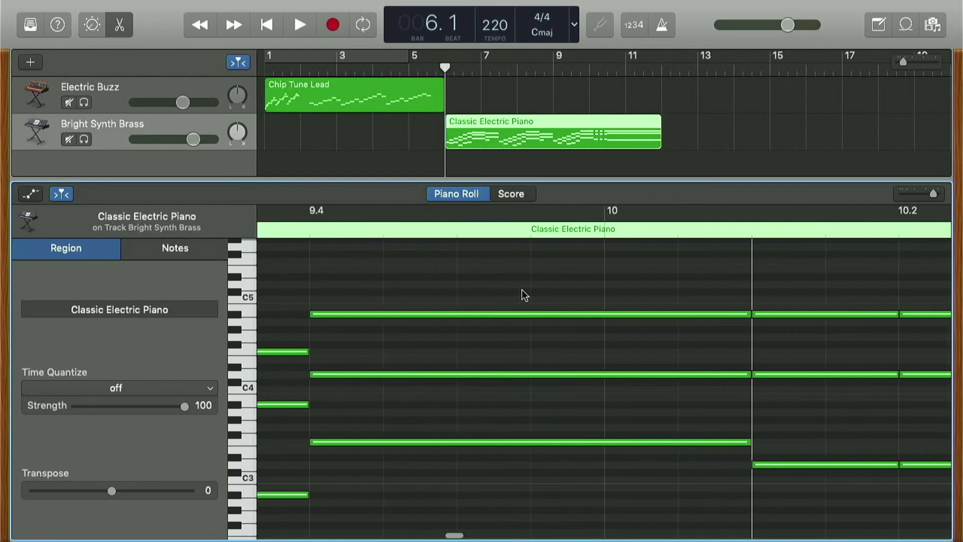
scroll(522, 290, "left", 7)
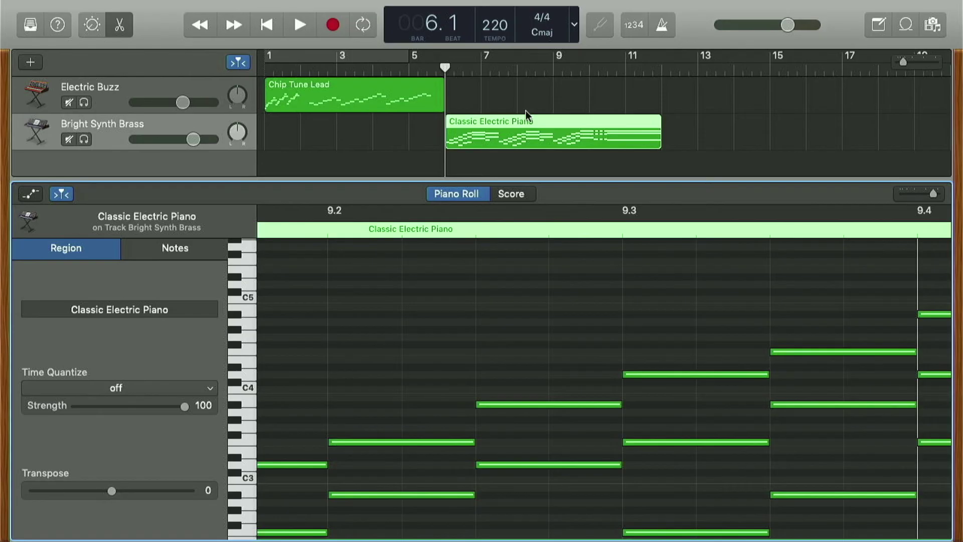
scroll(501, 329, "up", 2)
scroll(501, 328, "right", 10)
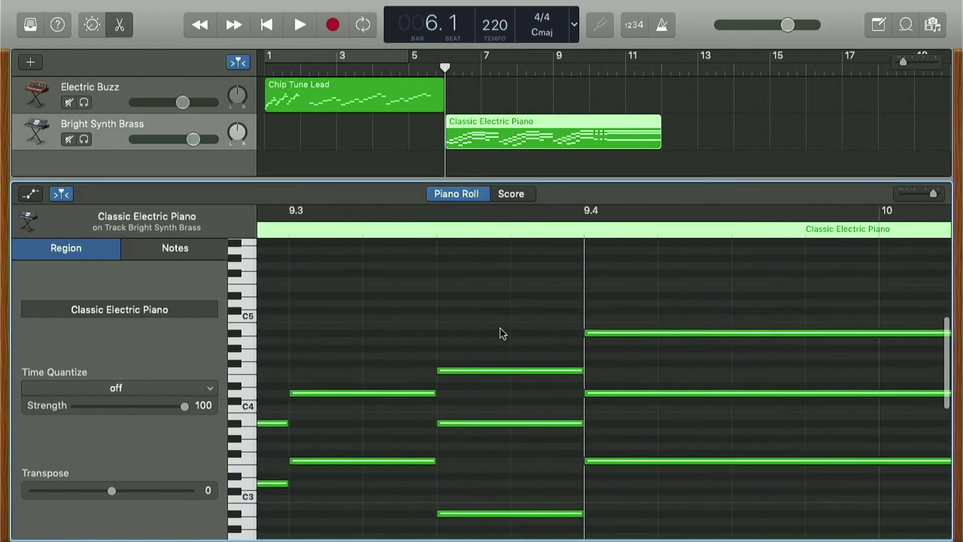
scroll(500, 327, "right", 1)
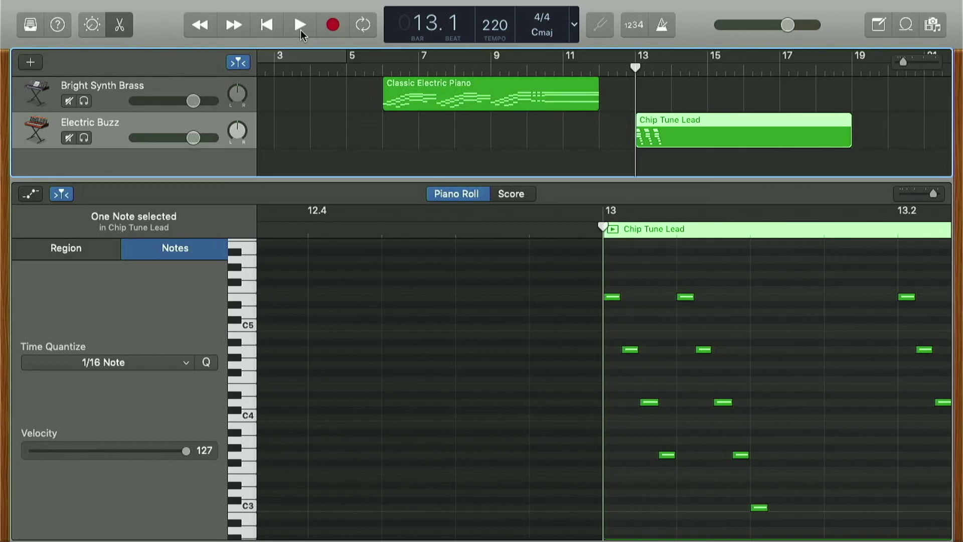
- Drop the tempo to 25 and replay the Chip Tune Lead region from bar 13.1, then browse its notes
left_click(300, 25)
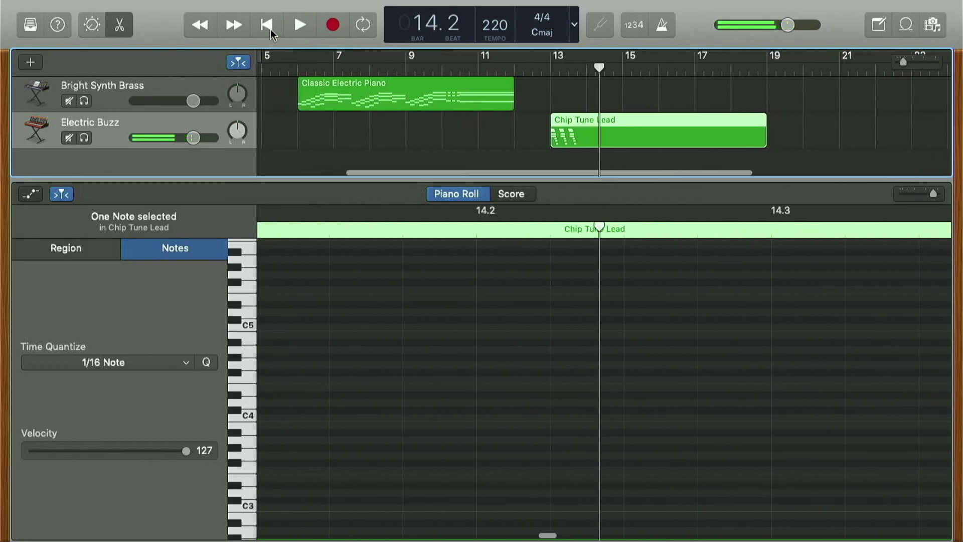
left_click(270, 29)
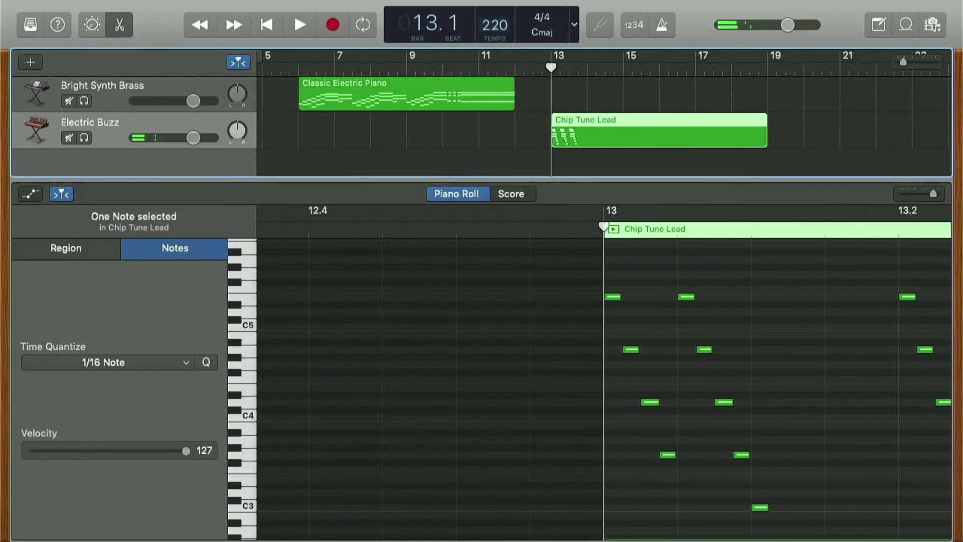
left_click_drag(495, 25, 498, 370)
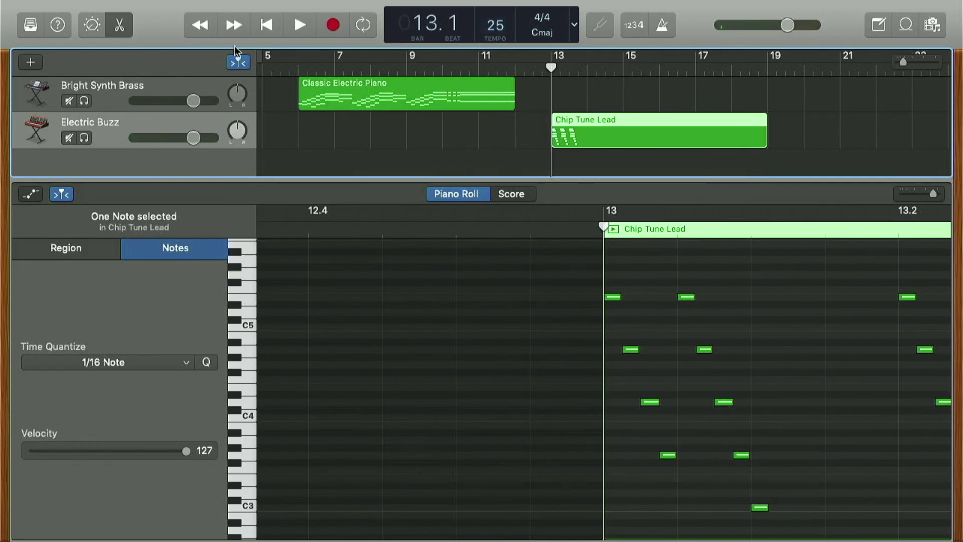
left_click(296, 24)
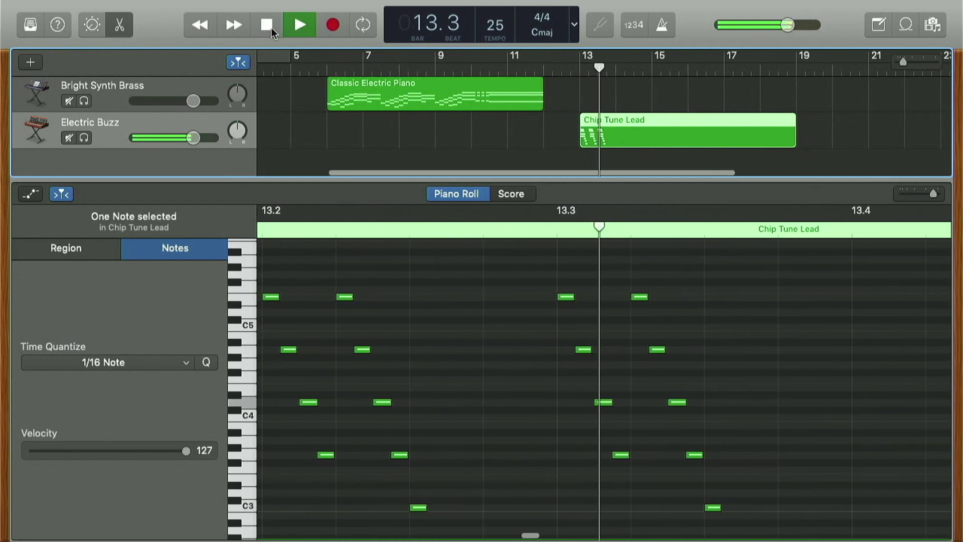
left_click(272, 28)
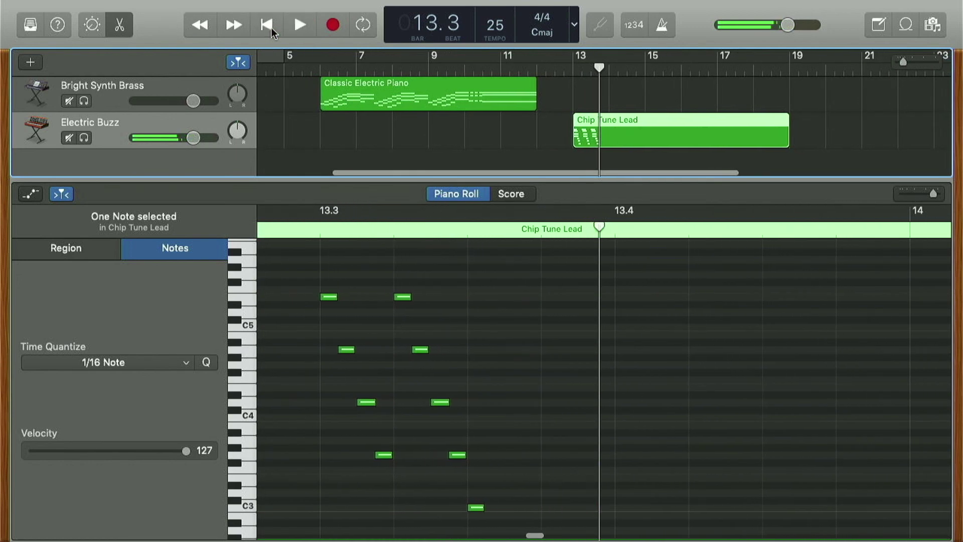
scroll(404, 377, "left", 10)
scroll(404, 377, "down", 2)
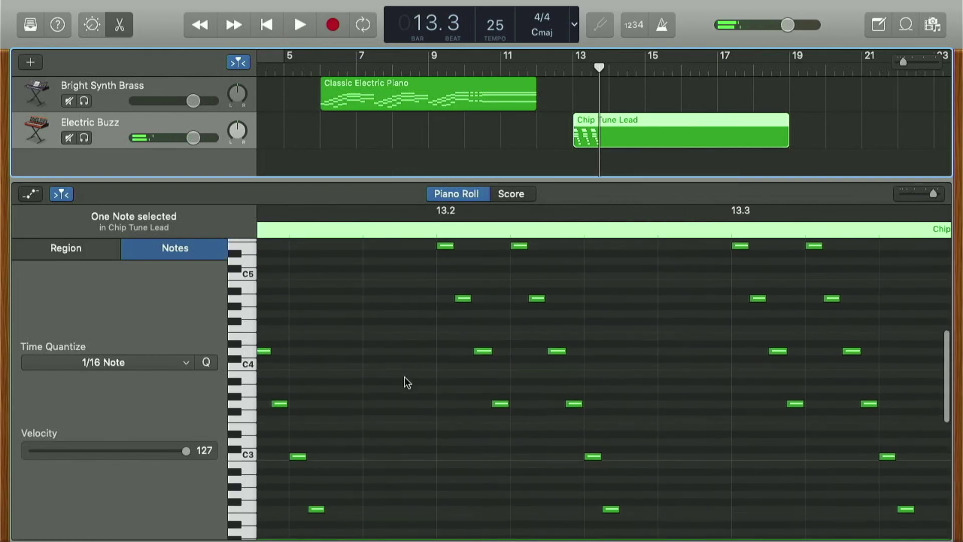
scroll(408, 382, "up", 2)
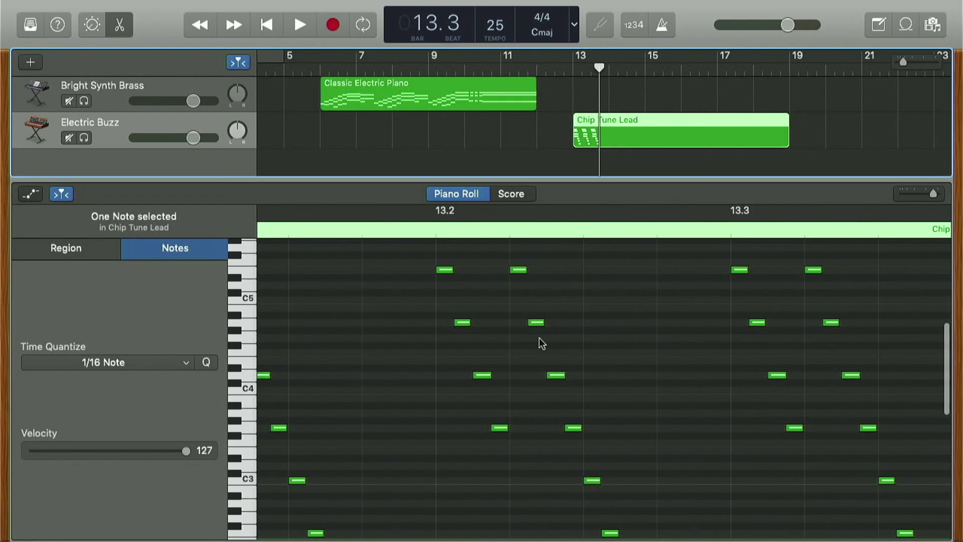
scroll(563, 420, "down", 10)
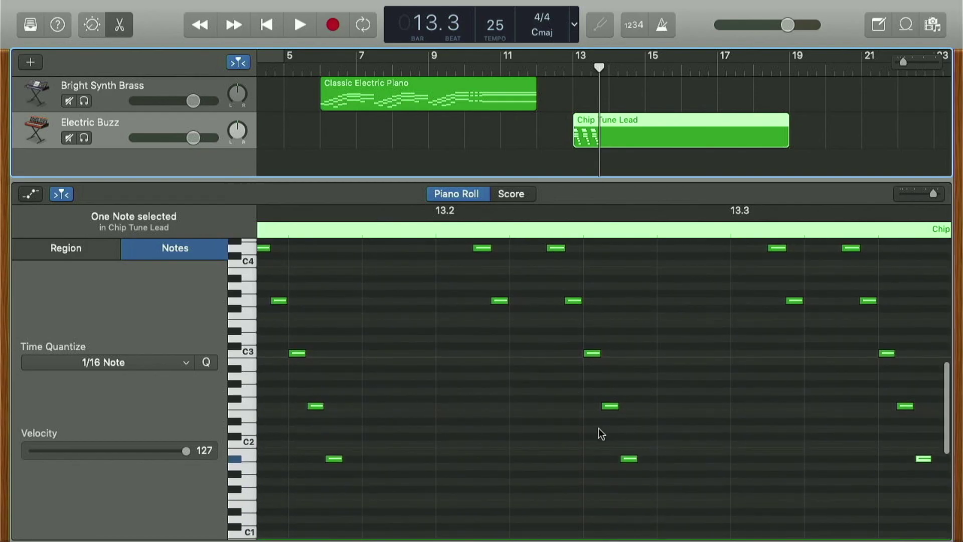
scroll(618, 474, "up", 7)
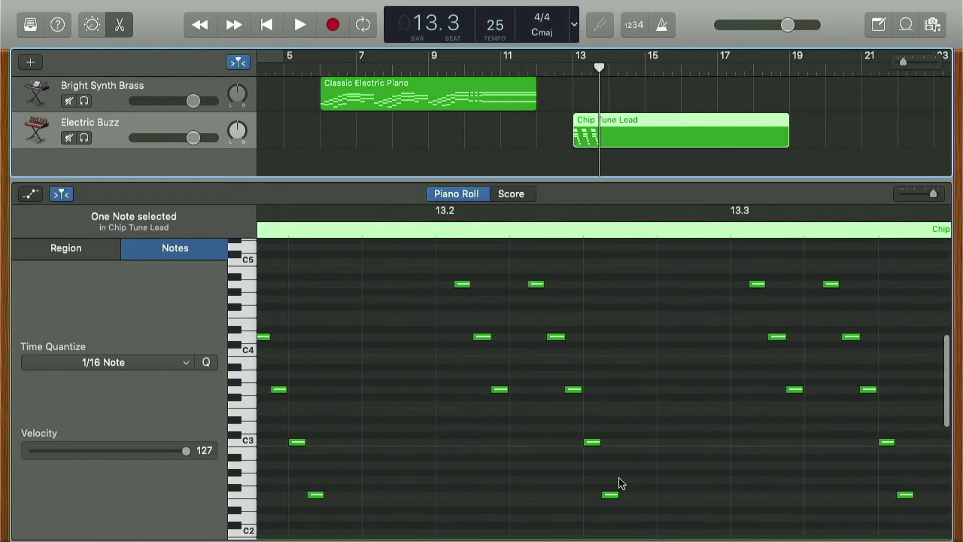
scroll(620, 482, "right", 5)
scroll(622, 484, "right", 1)
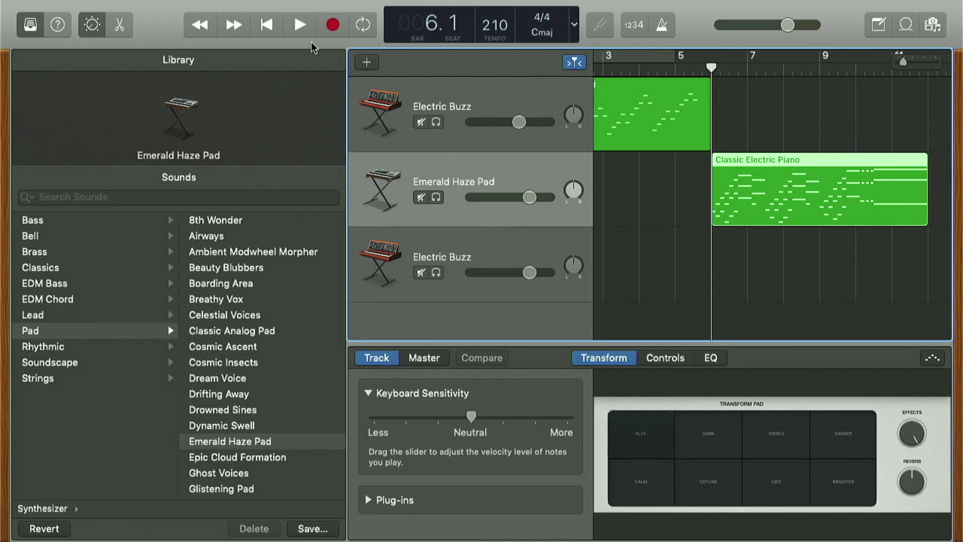
- Play the song back with the Emerald Haze Pad sound at tempo 210
left_click(300, 25)
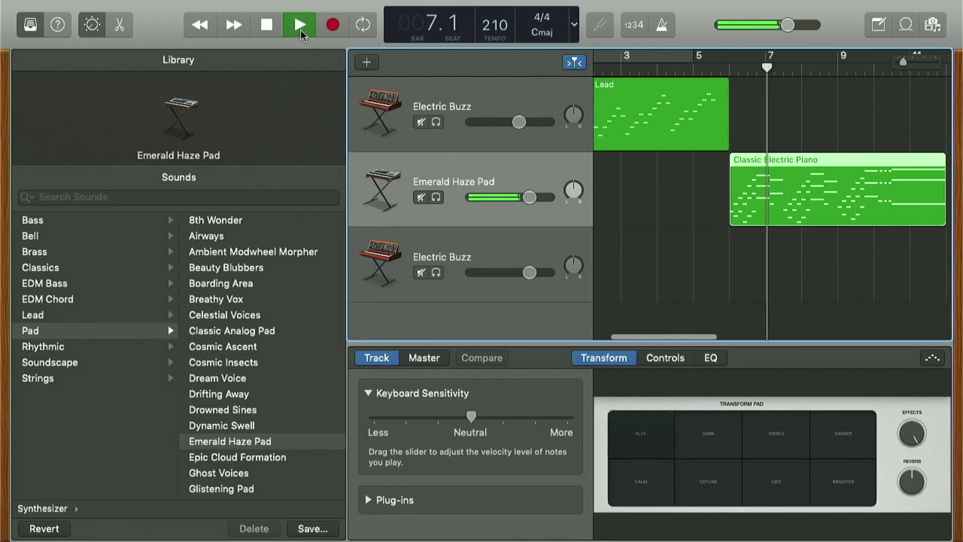